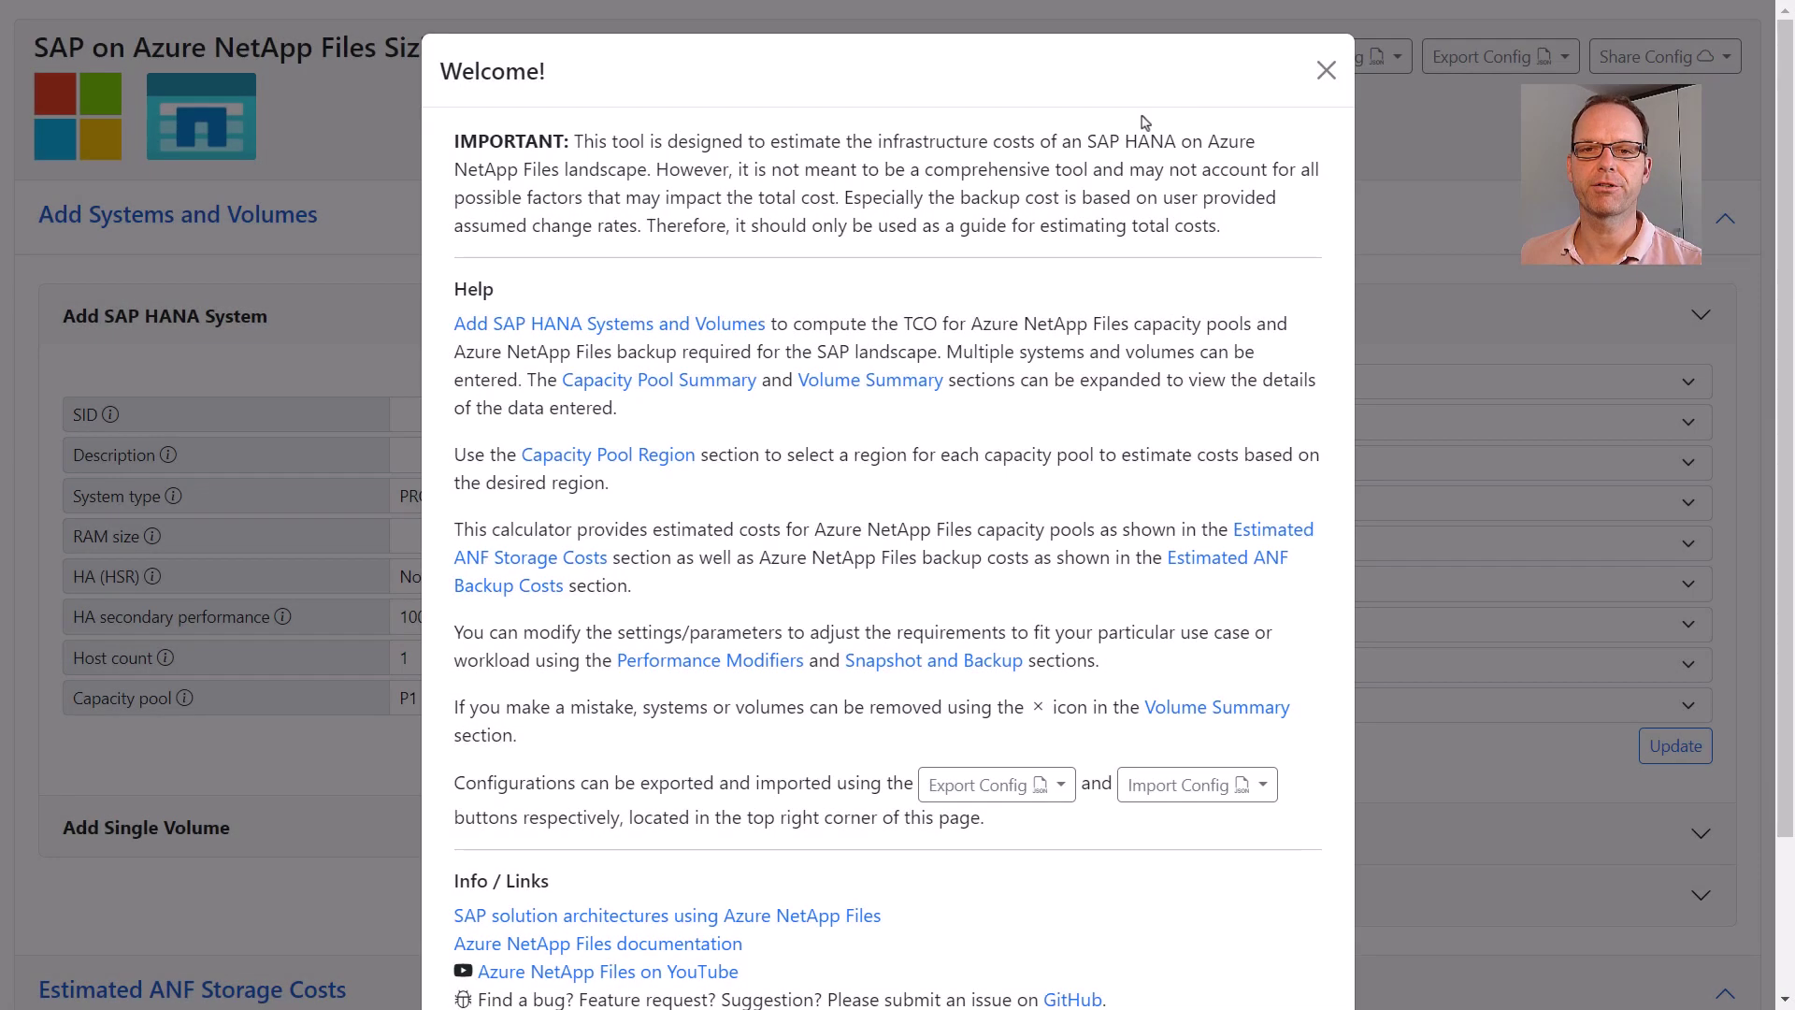
# Step: Close the Welcome overview, fold the cost sections, and collapse the Capacity Pool Region settings
pyautogui.click(1326, 71)
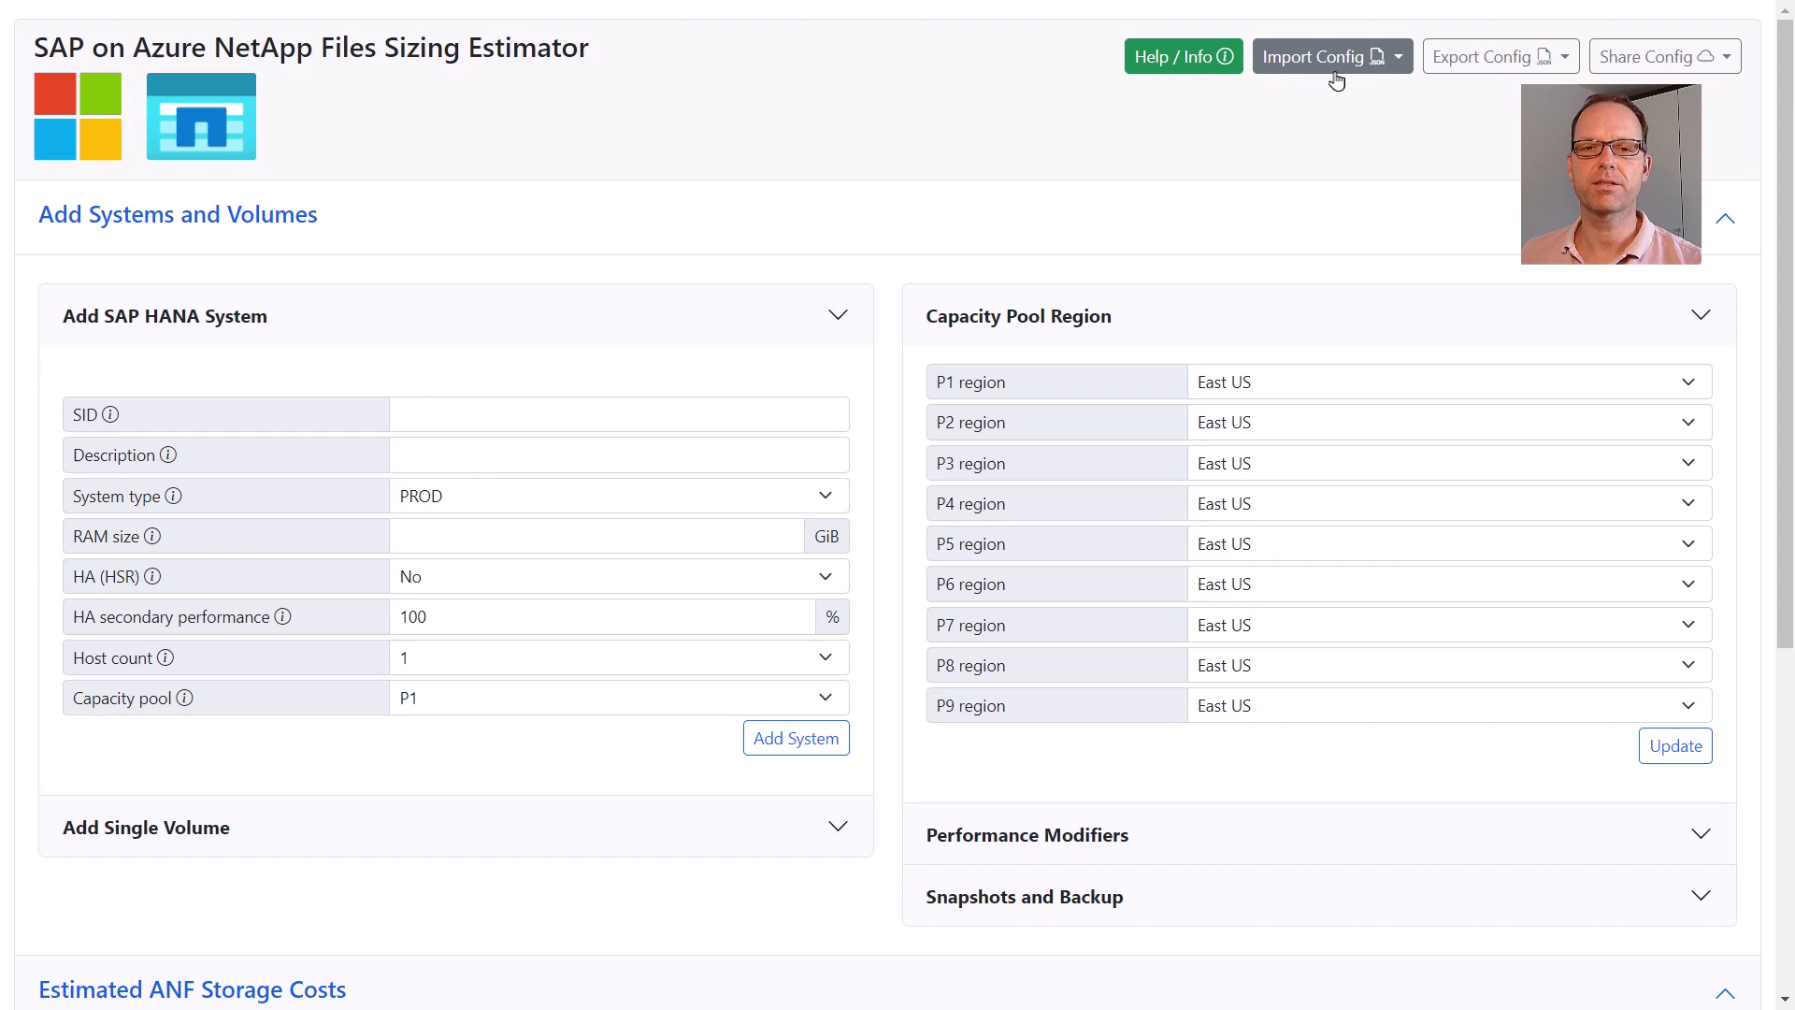
pyautogui.click(310, 242)
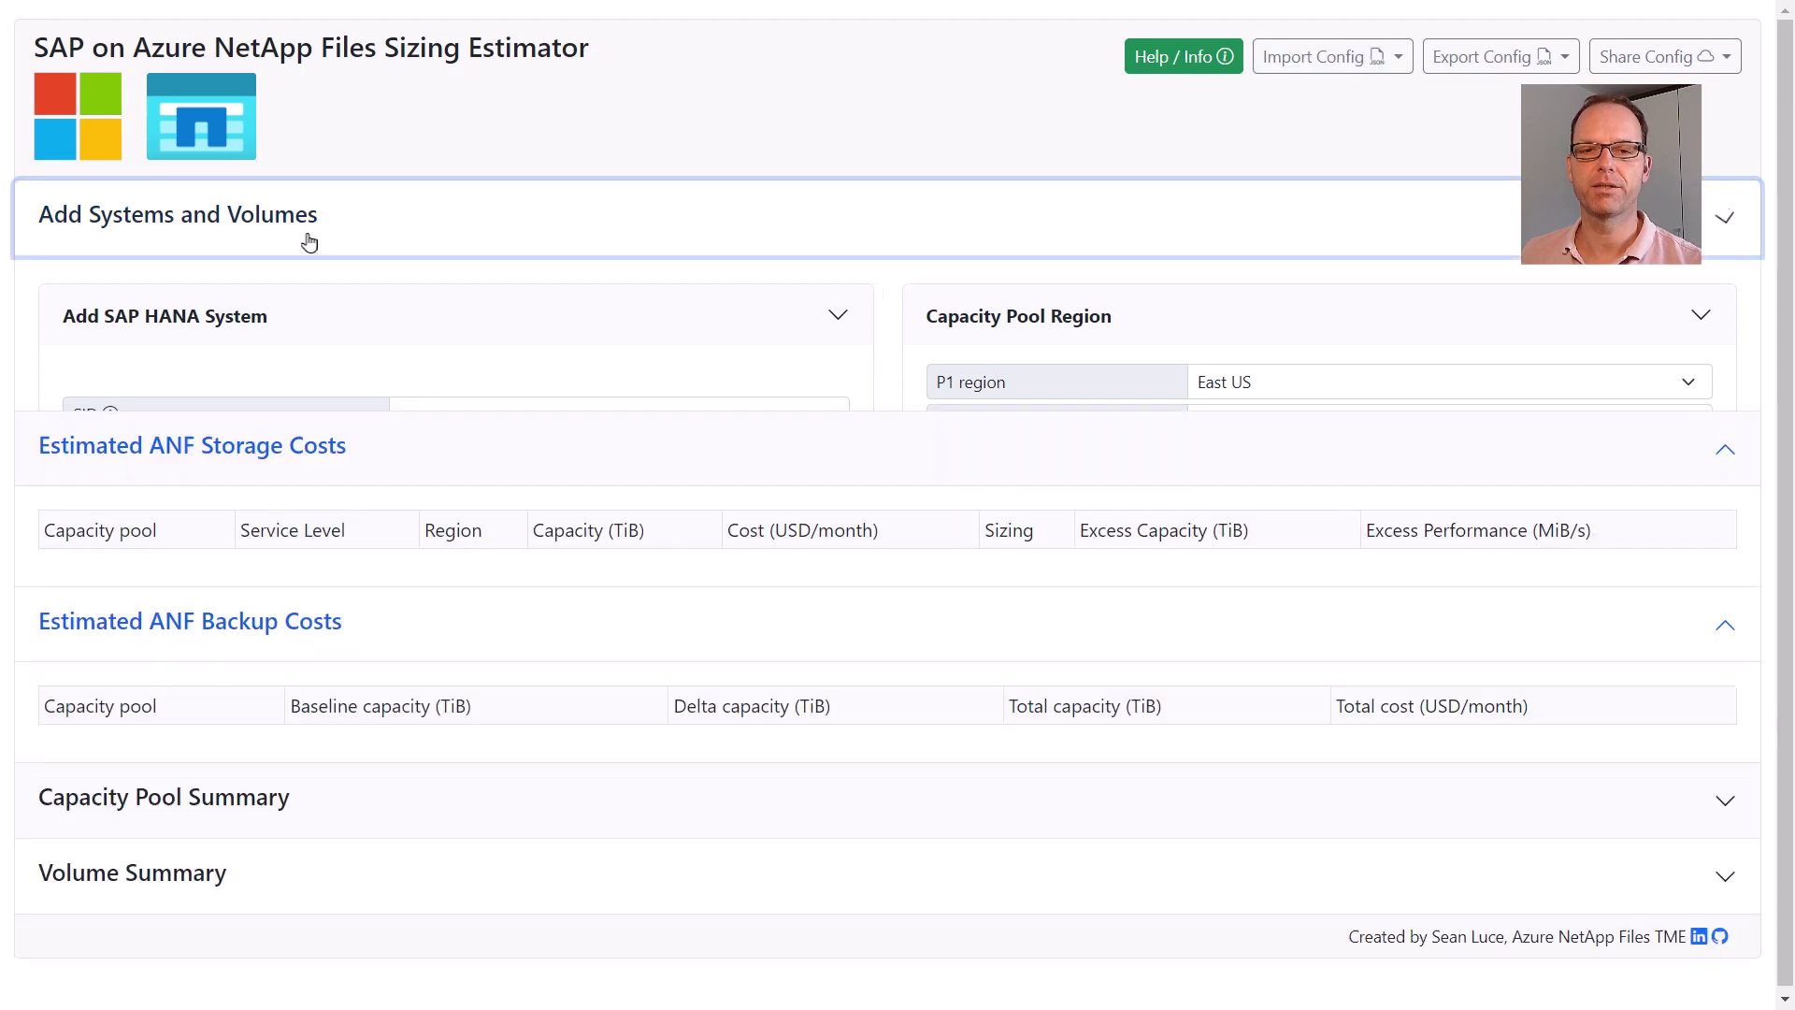
pyautogui.click(294, 292)
pyautogui.click(276, 374)
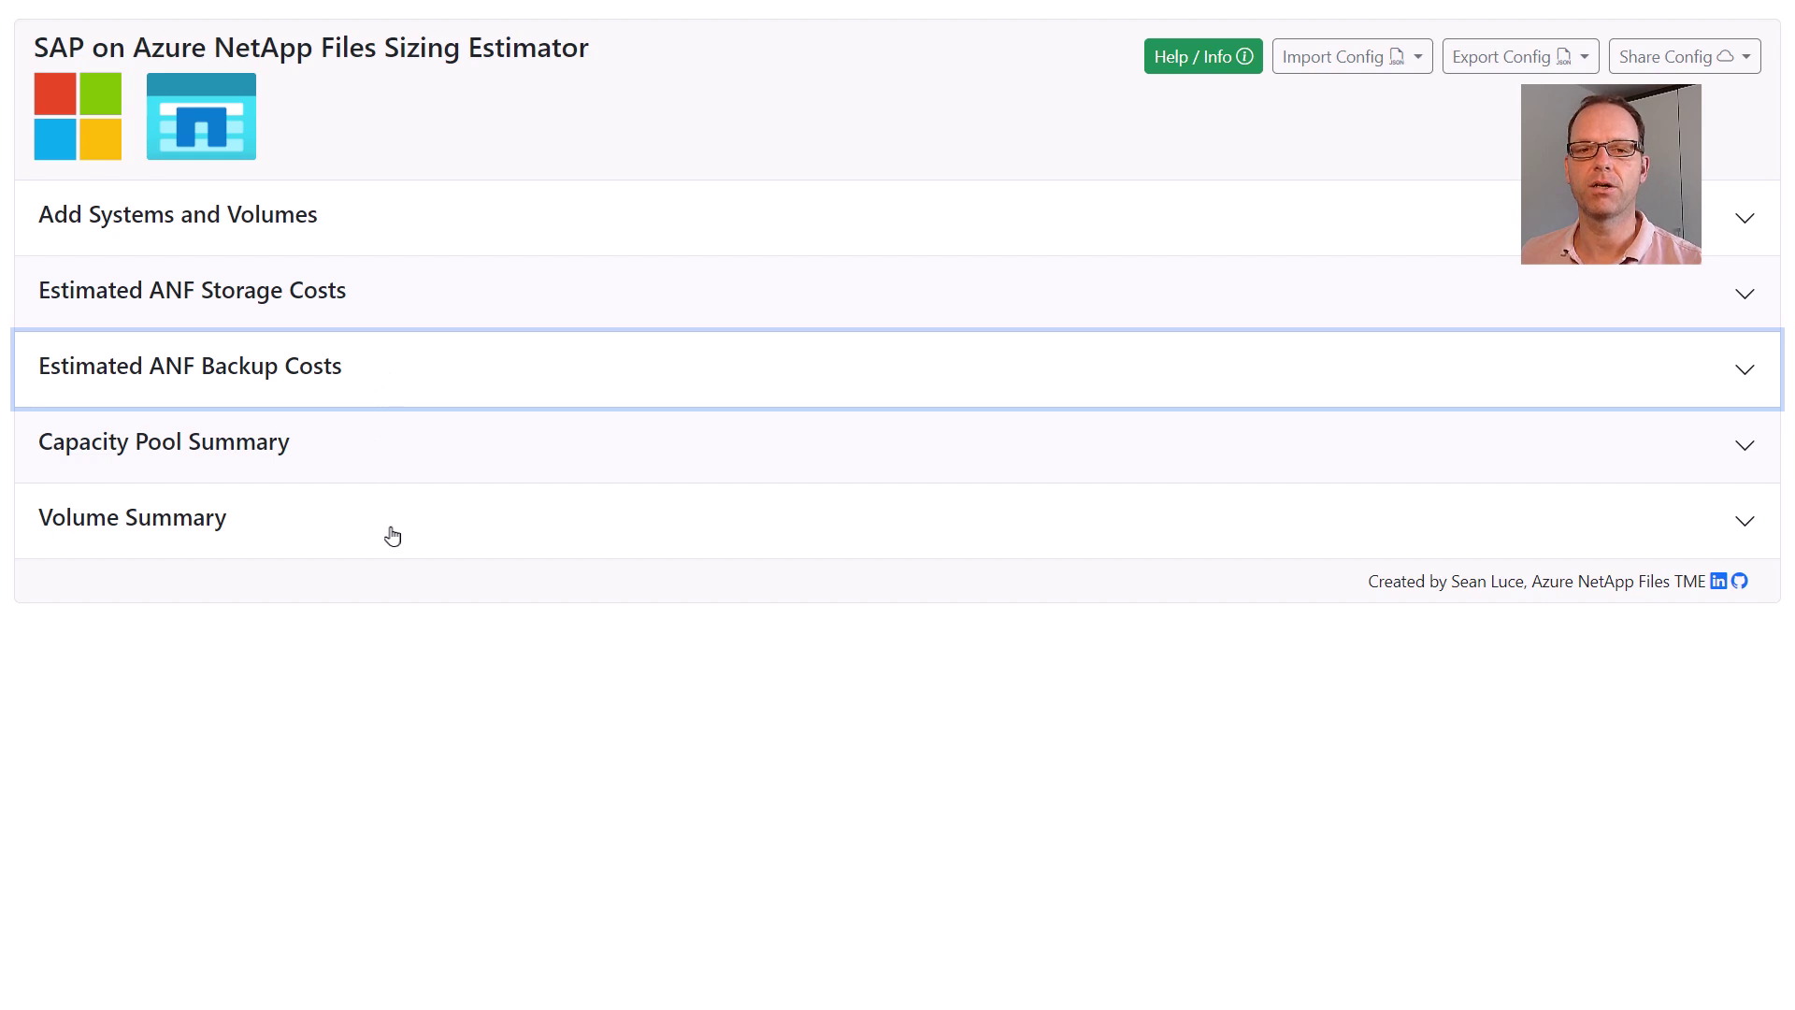
pyautogui.click(232, 241)
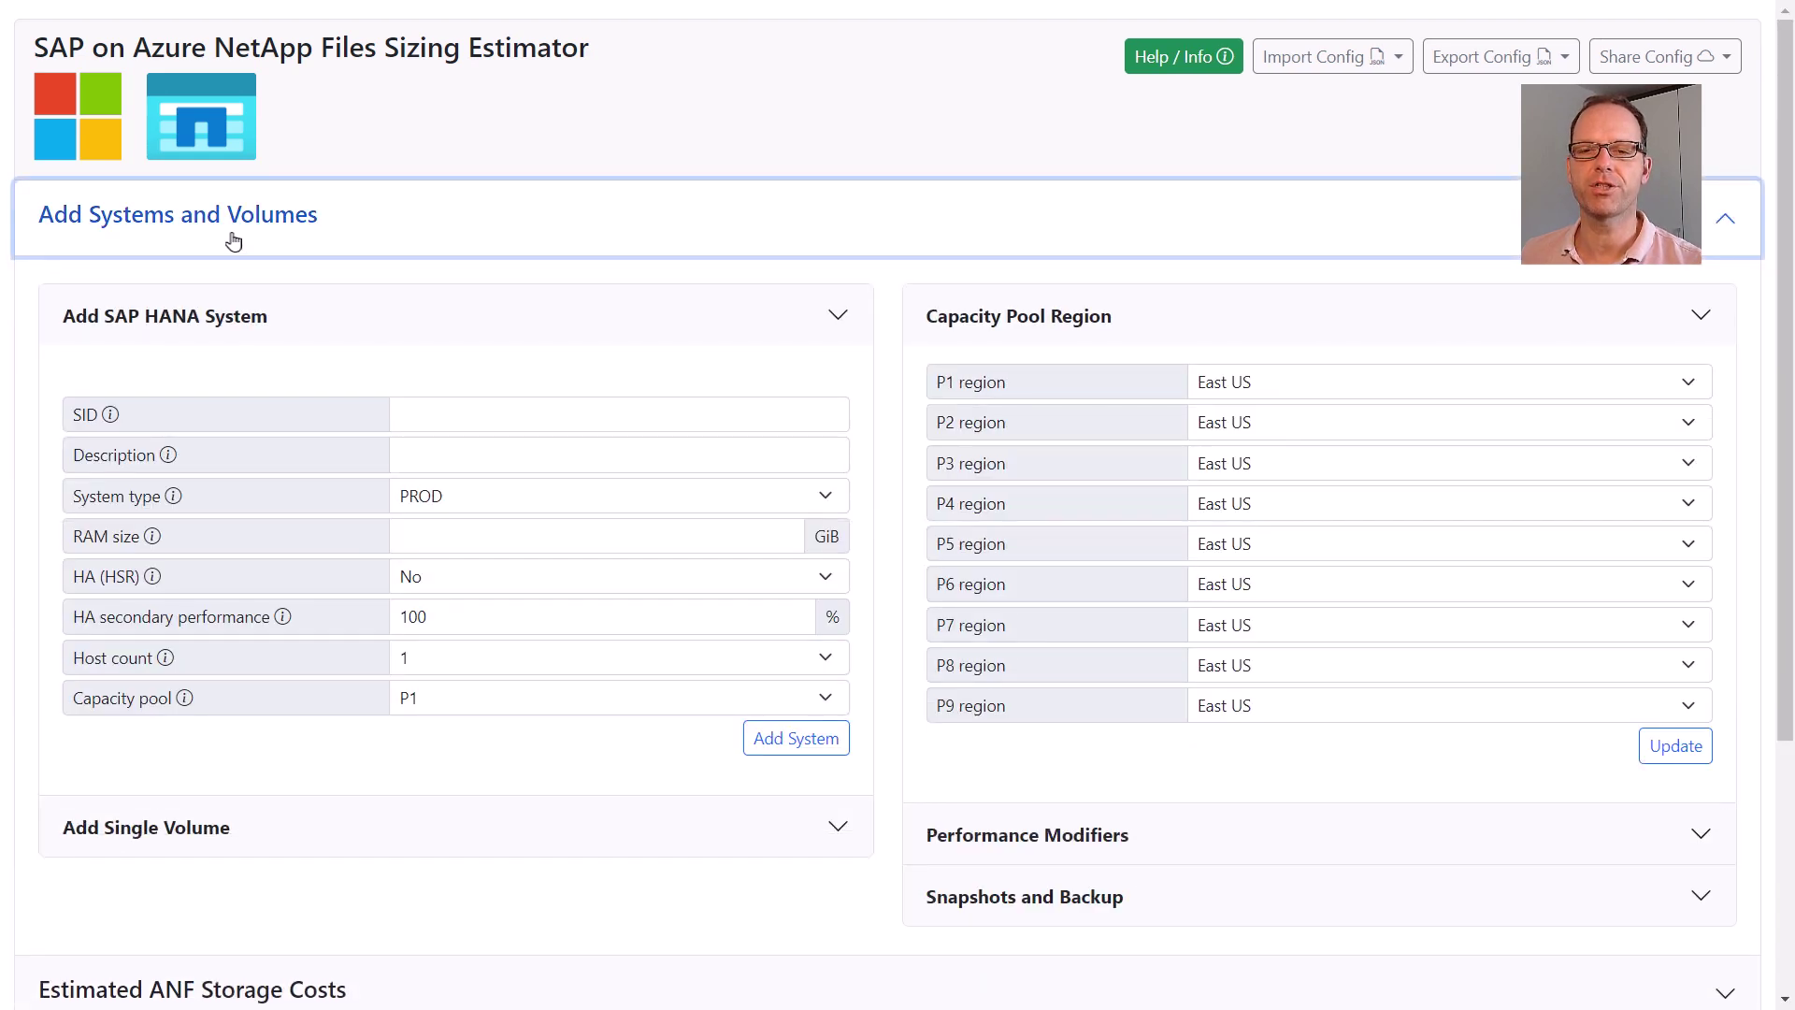
pyautogui.click(972, 323)
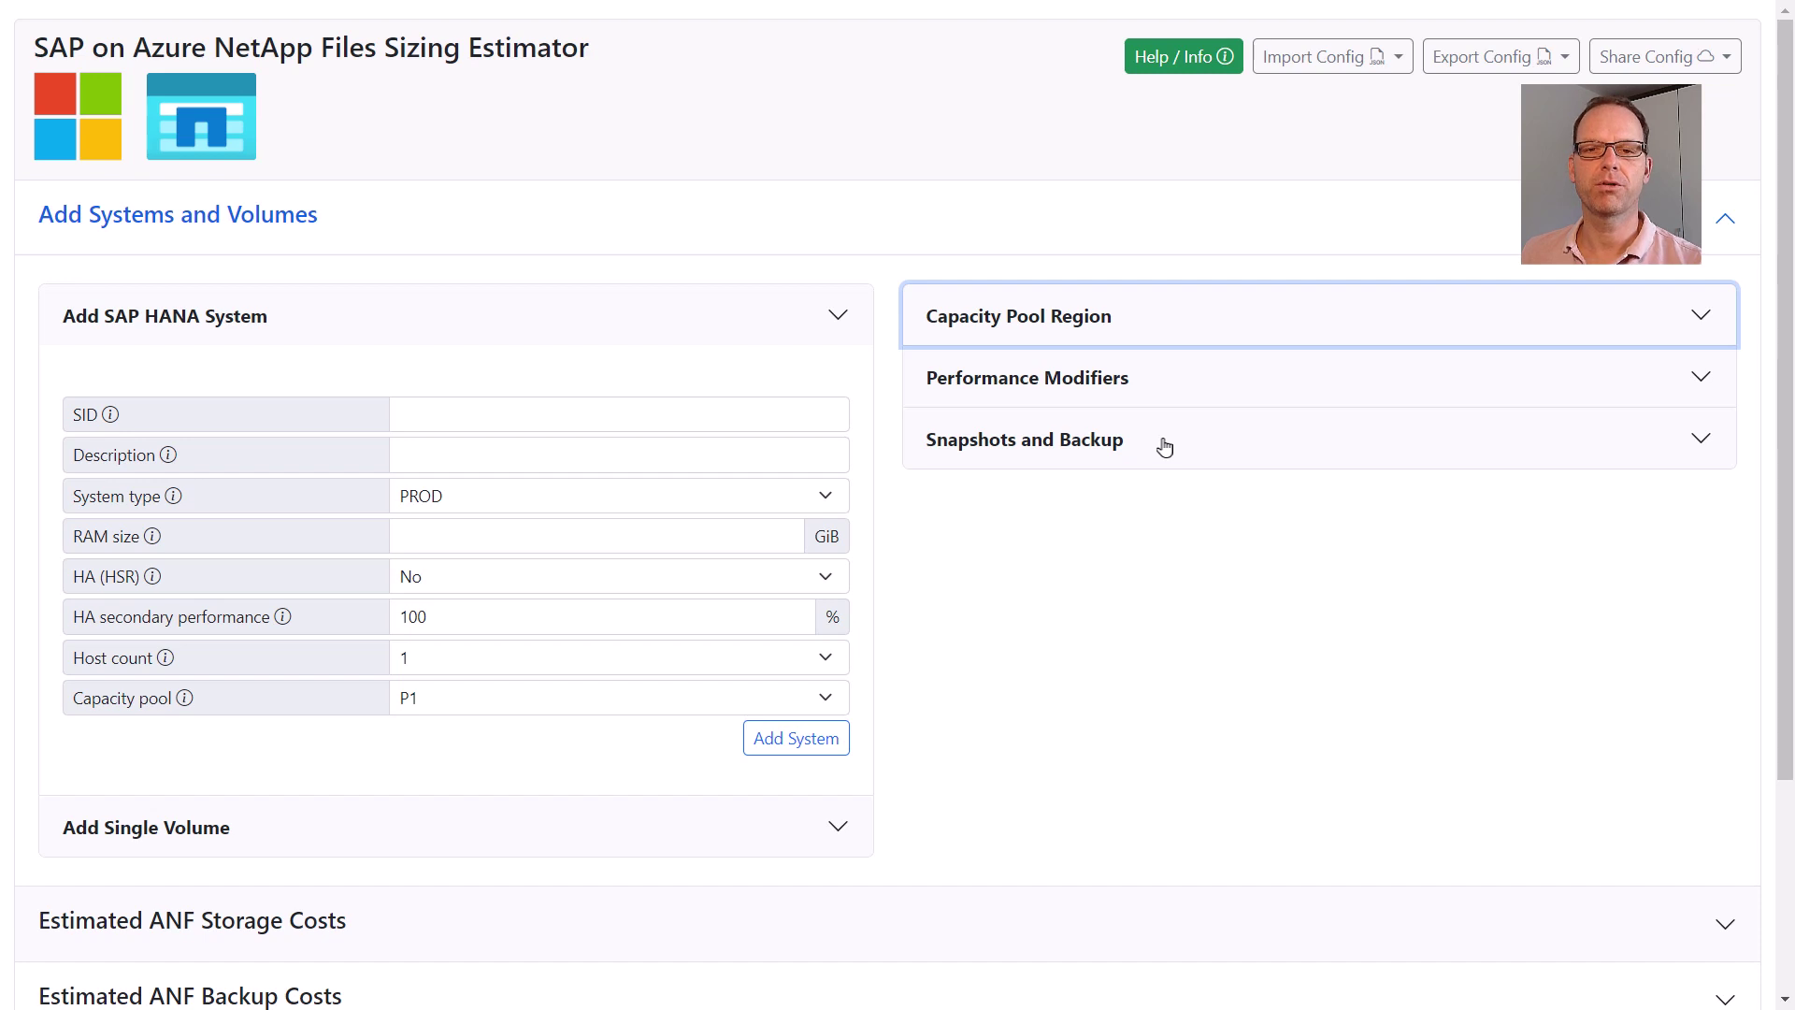
# Step: Enter SID P01, description 'S/4 HANA Production', system type PROD and 4096 GiB RAM
pyautogui.click(457, 408)
pyautogui.write('P01')
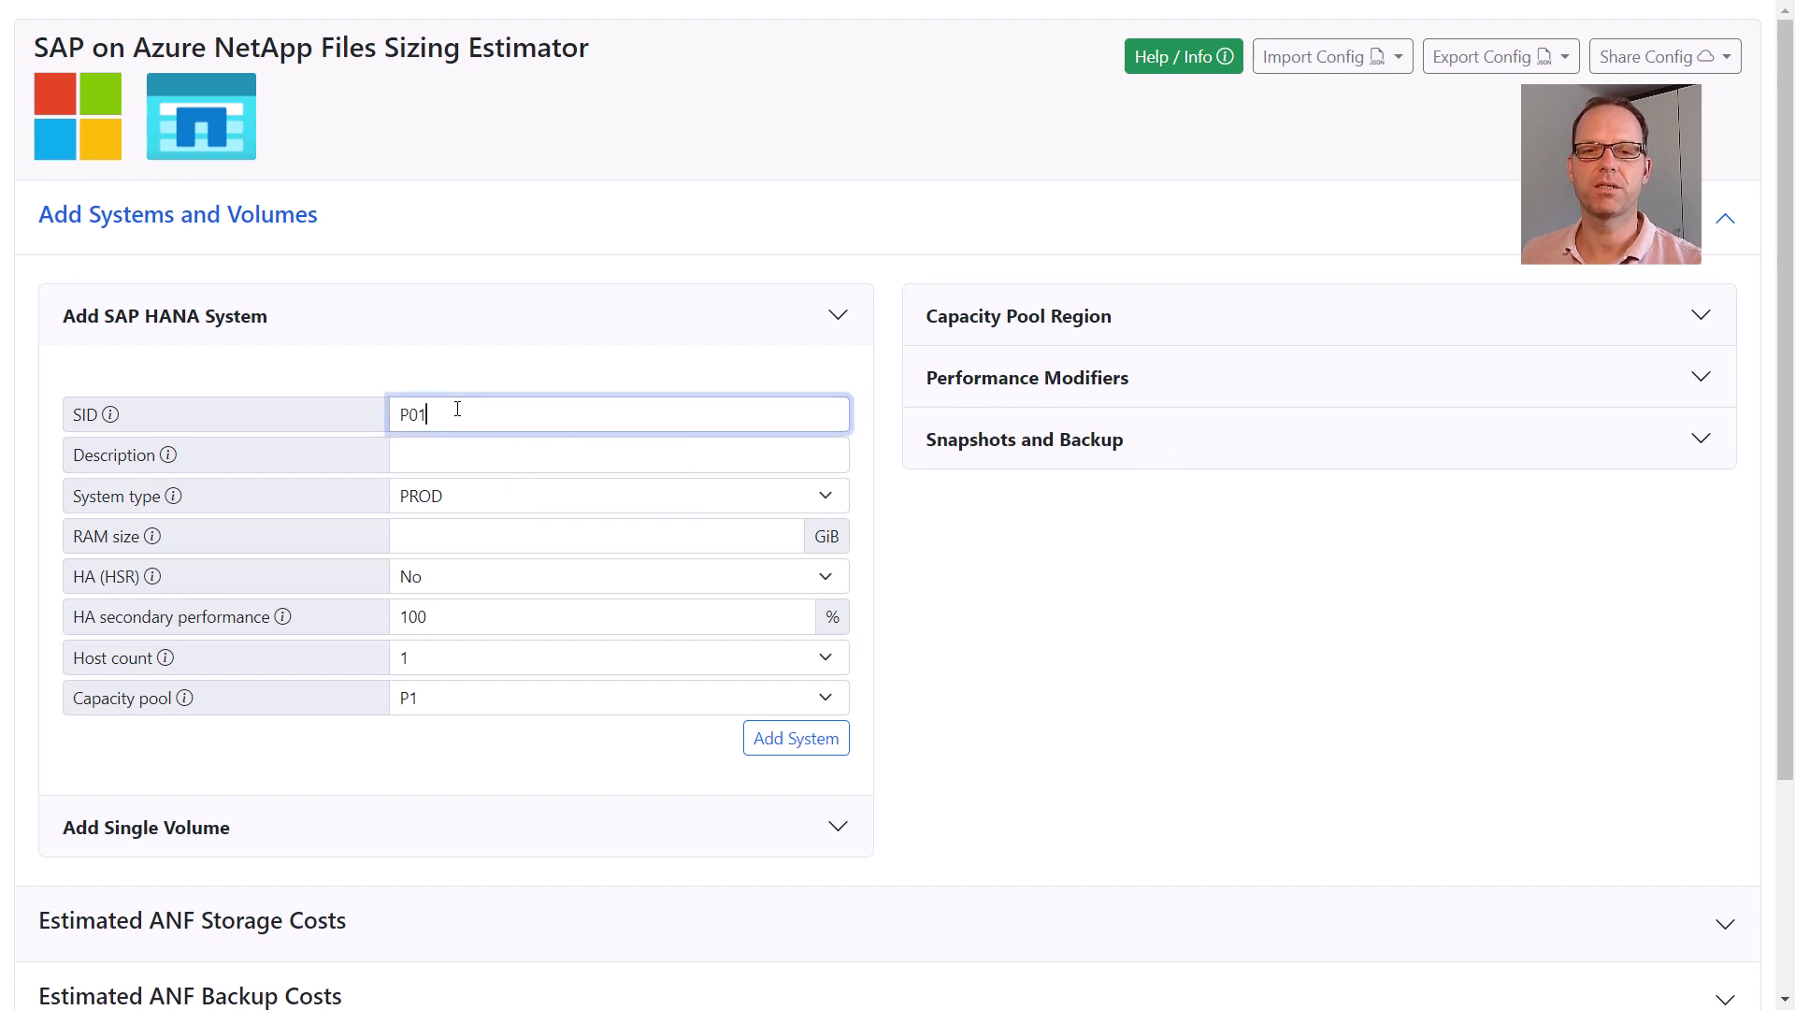
pyautogui.click(444, 458)
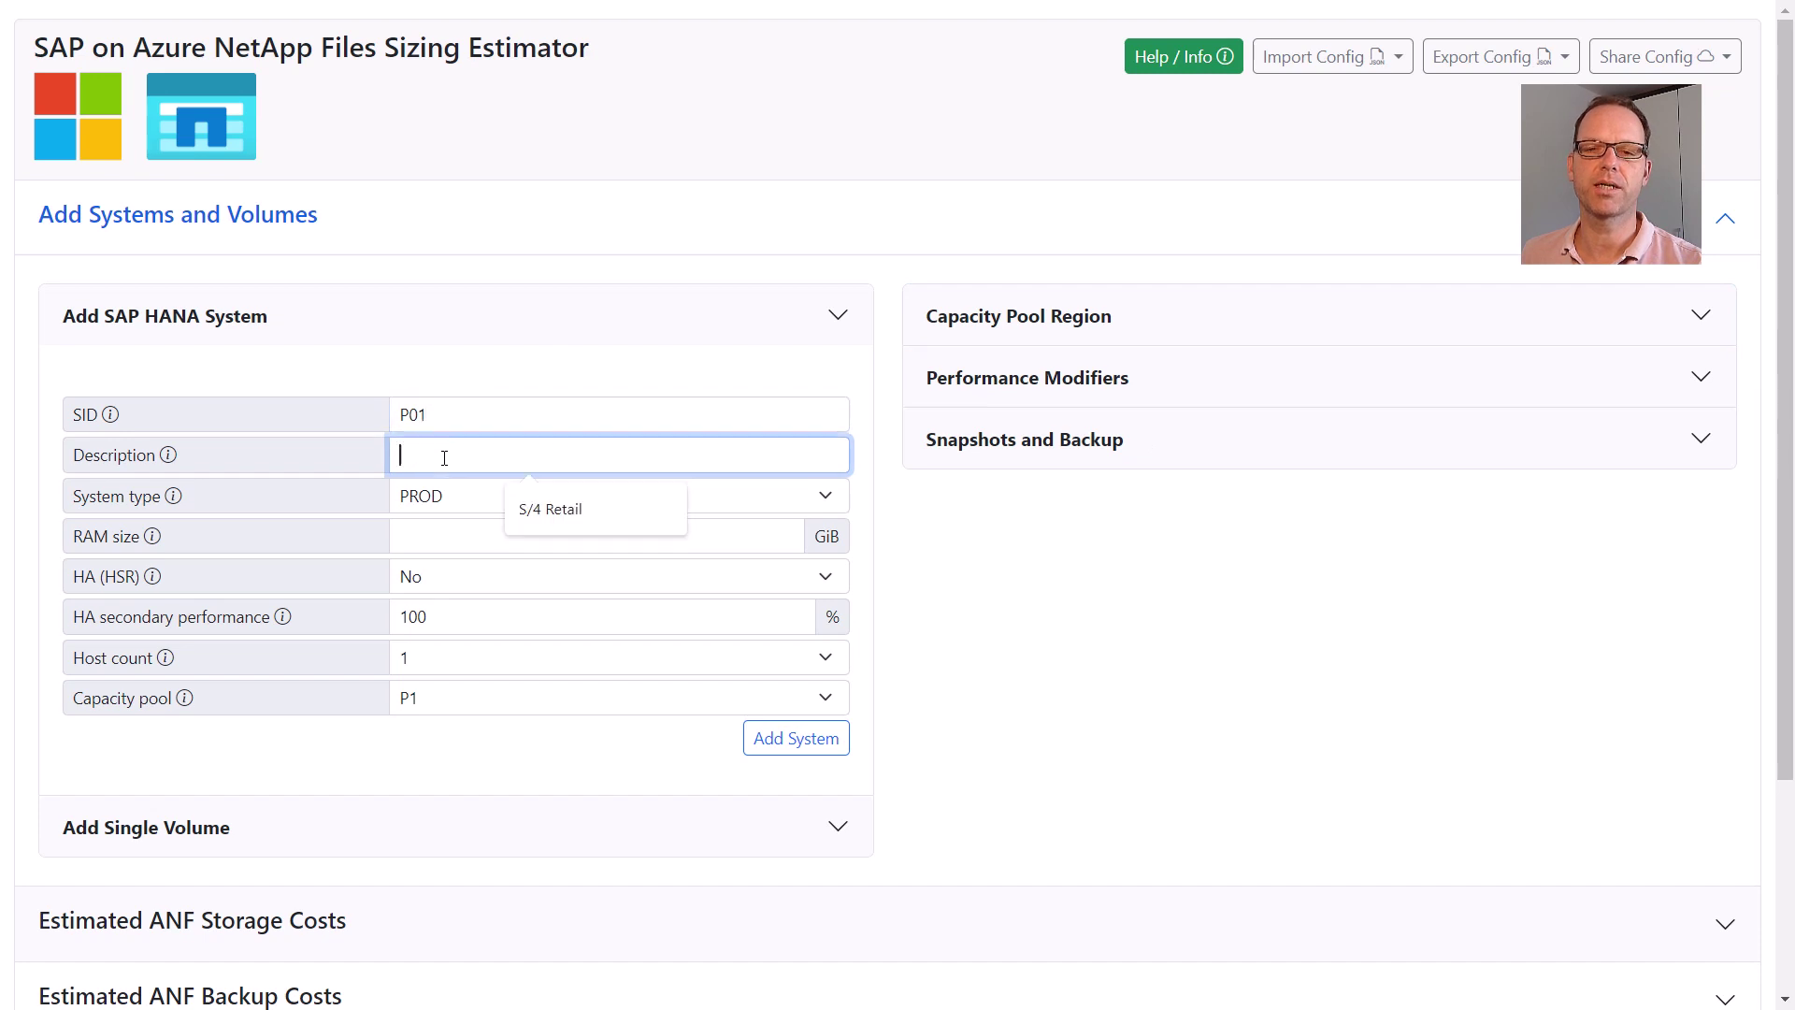
pyautogui.write('S')
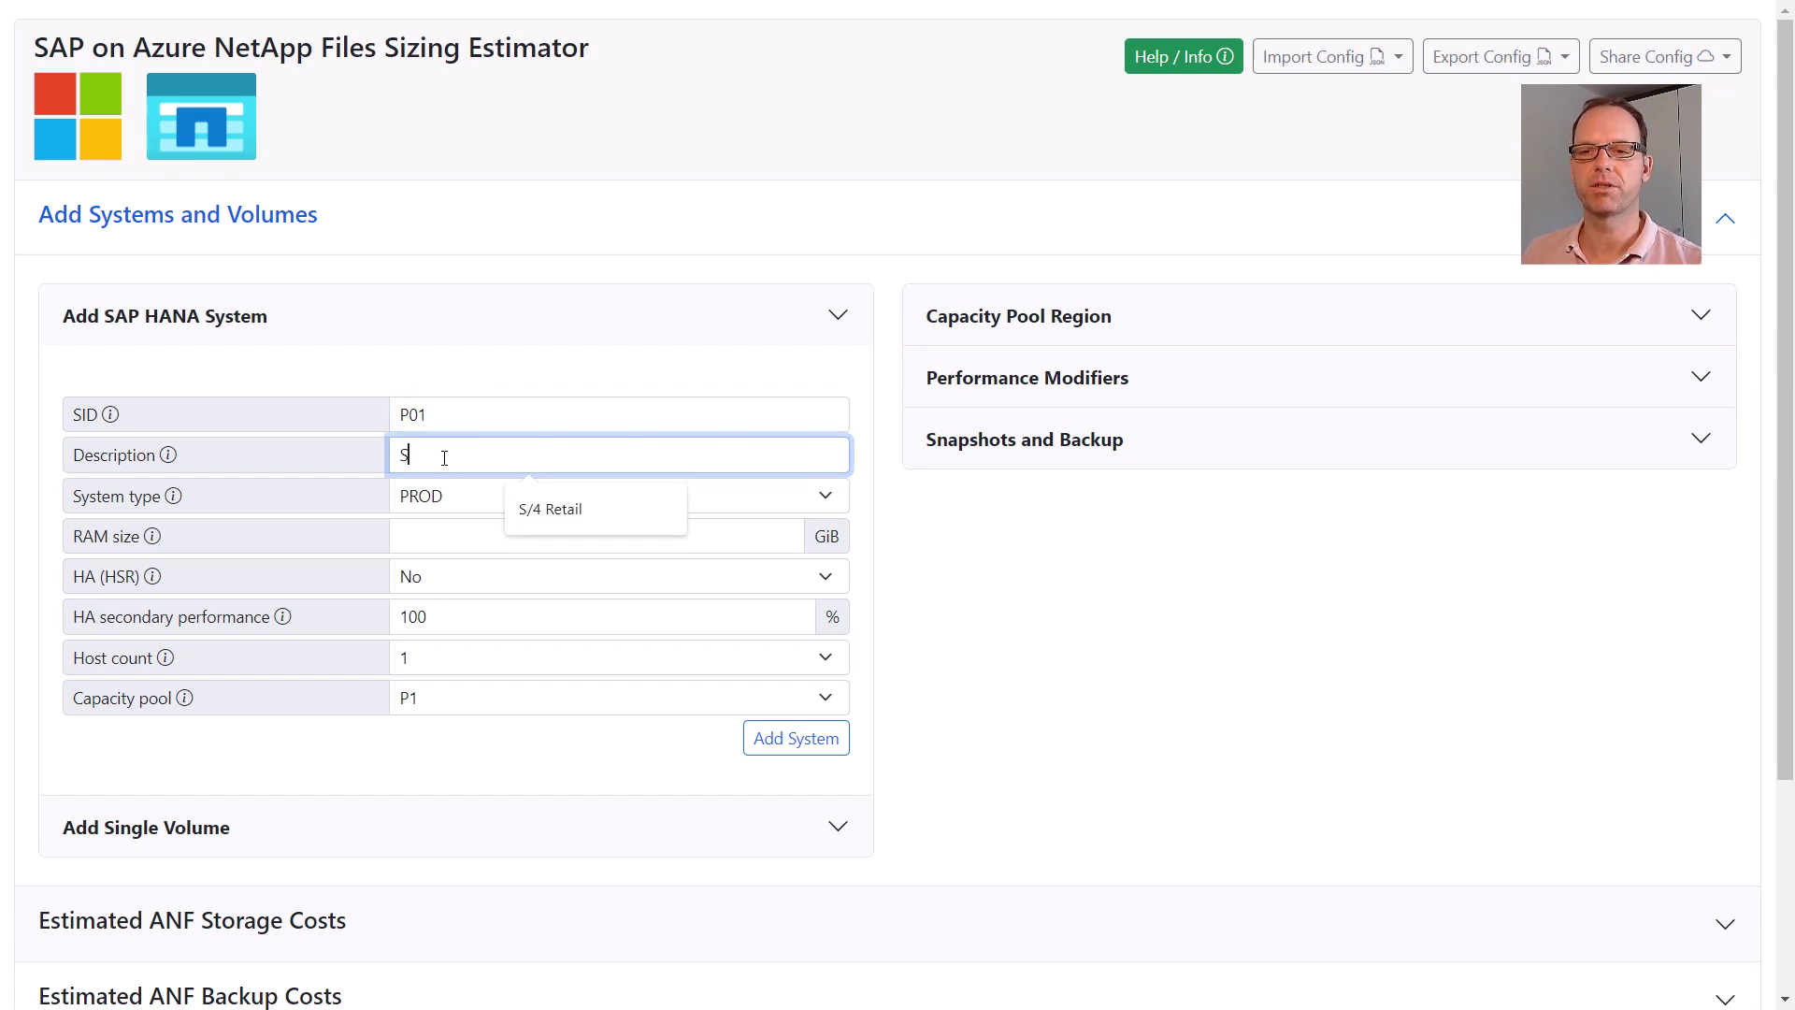
pyautogui.write('/4 HAN')
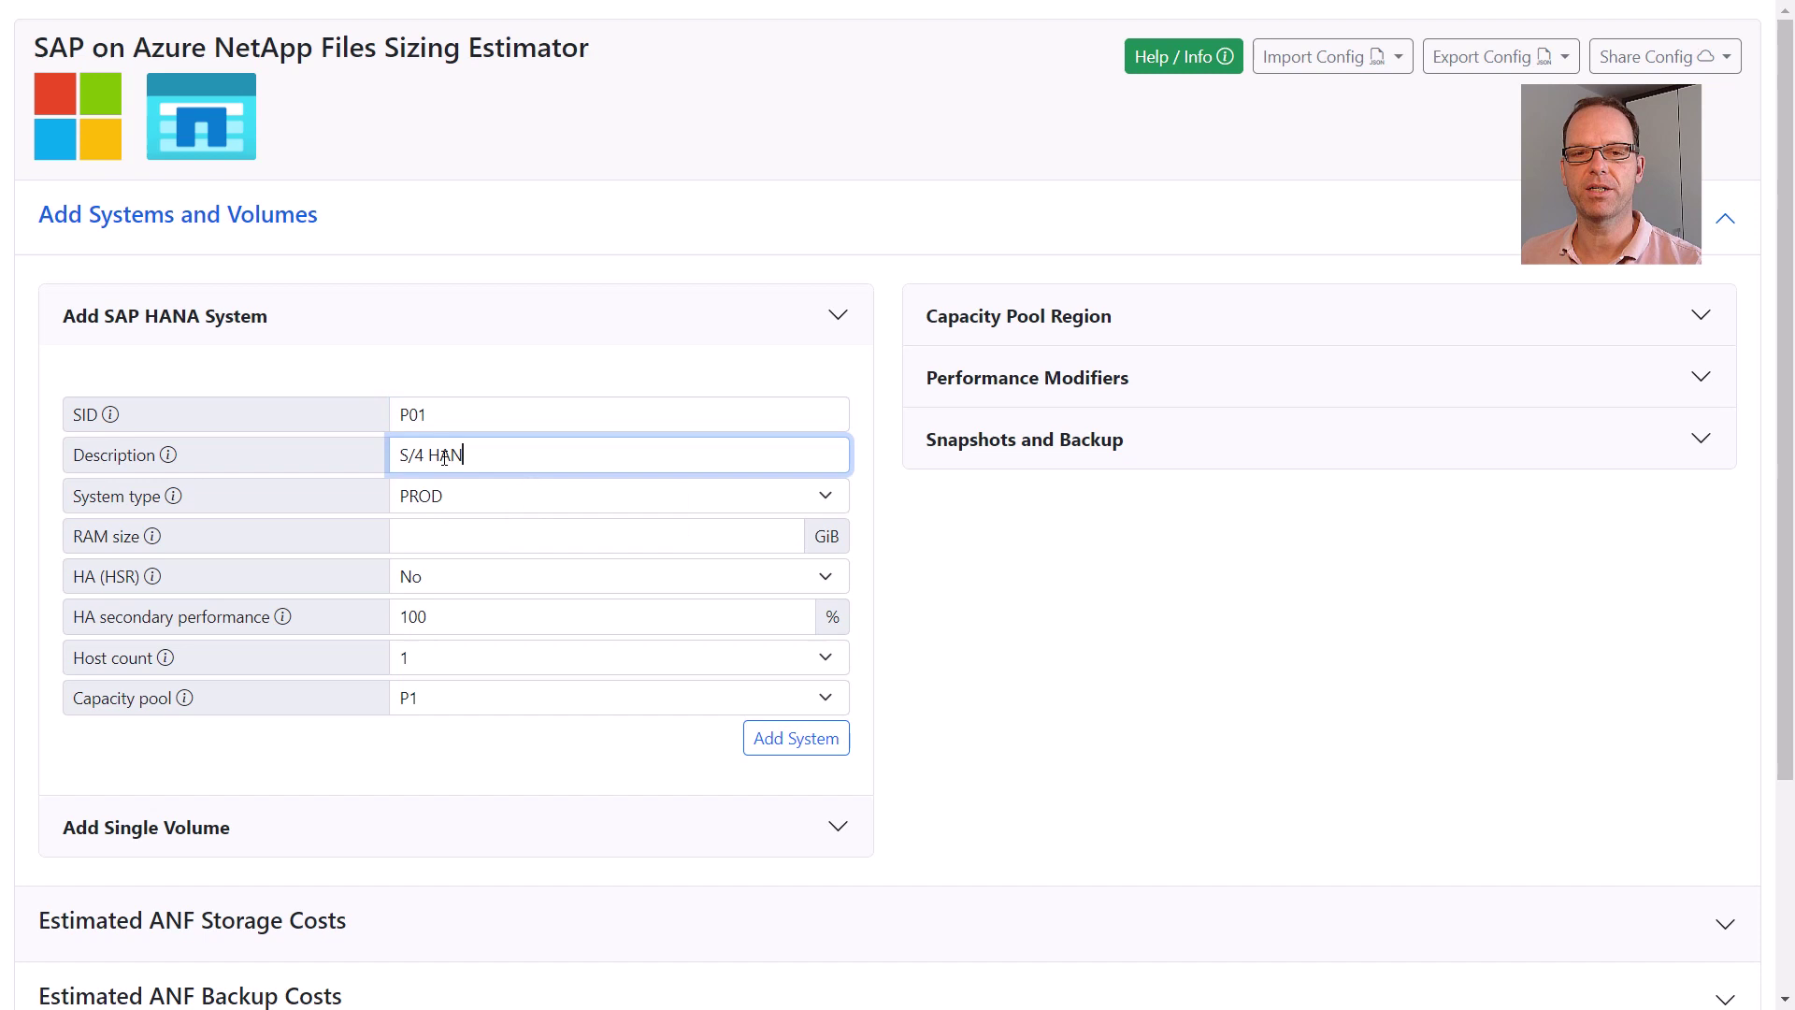
pyautogui.write('A Production')
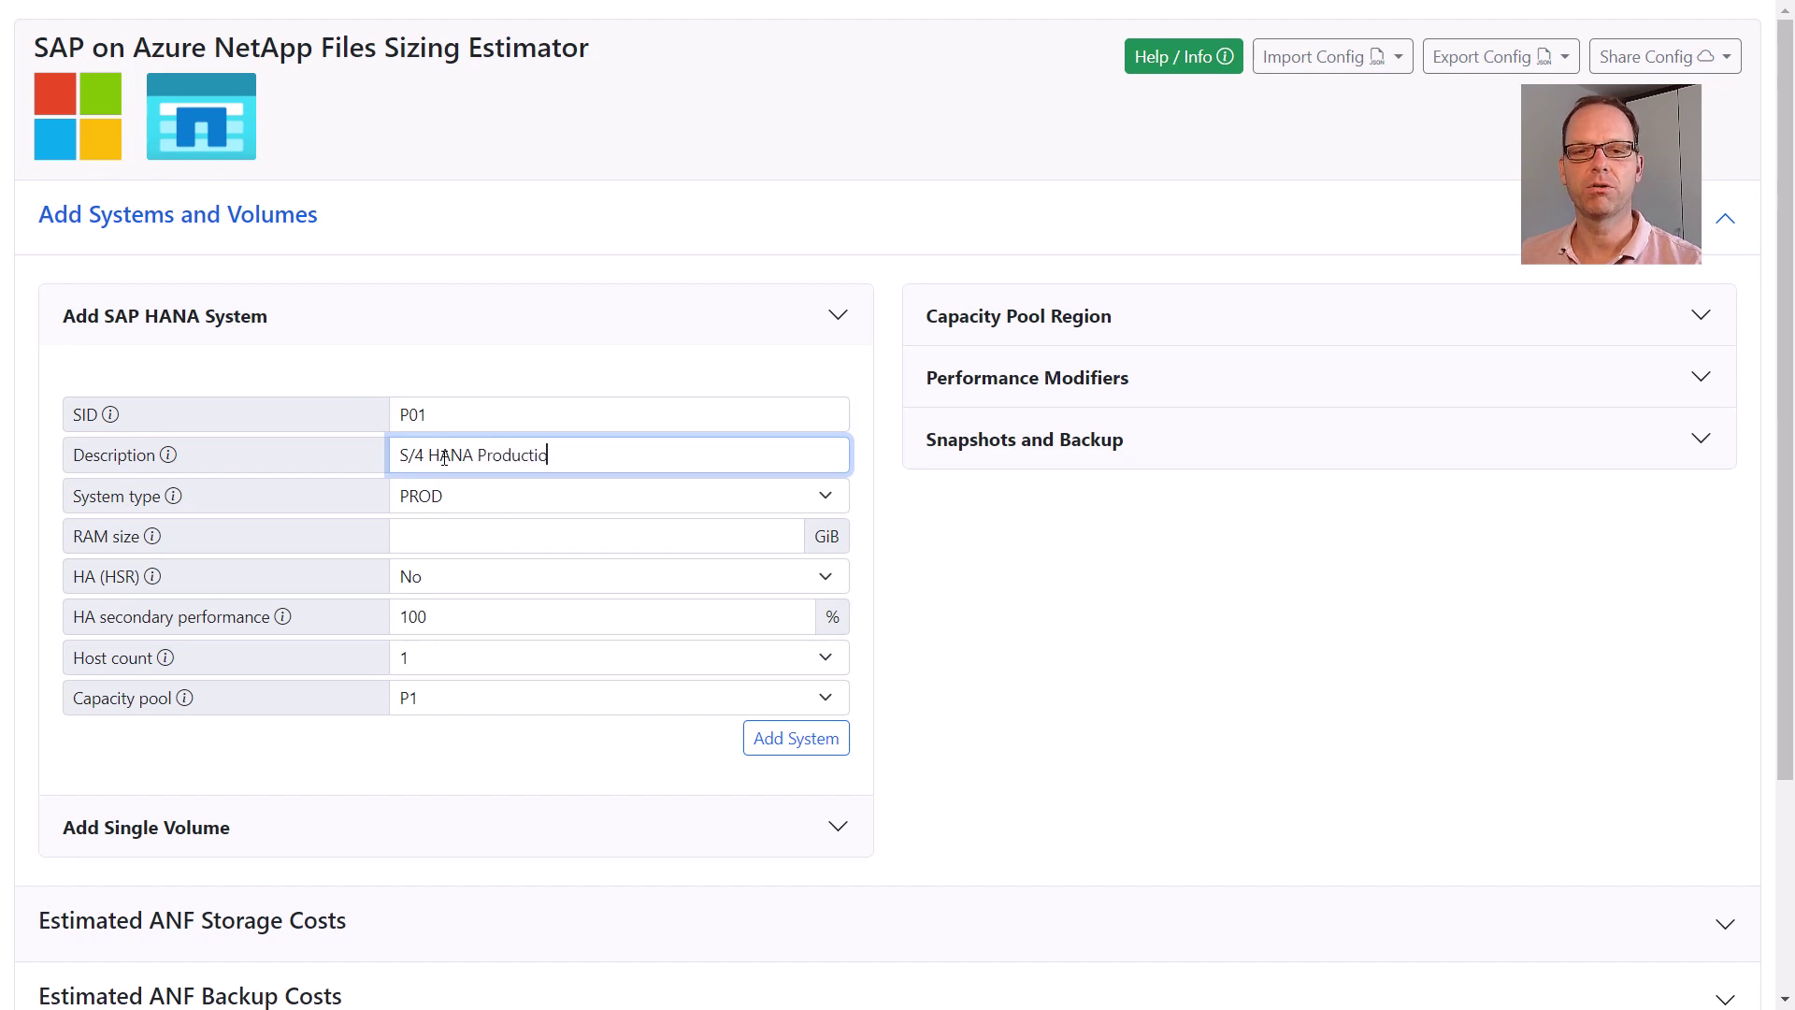
pyautogui.click(467, 505)
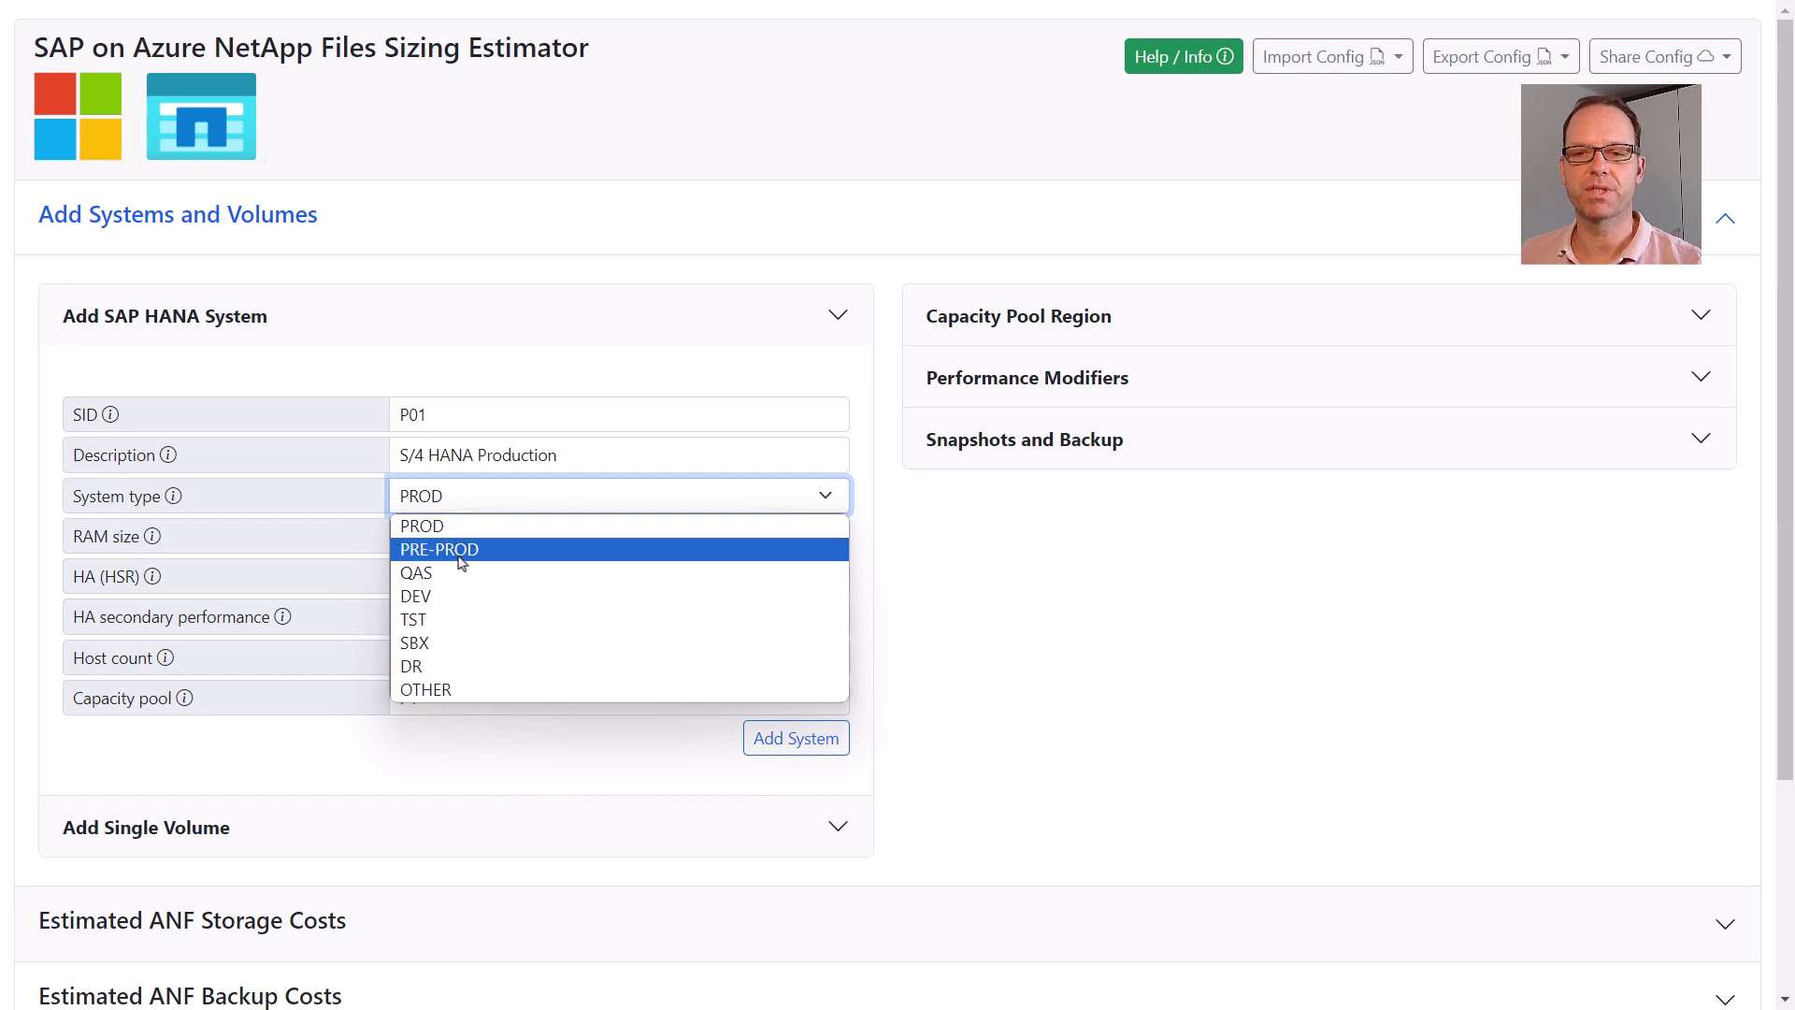
pyautogui.click(461, 535)
pyautogui.click(460, 534)
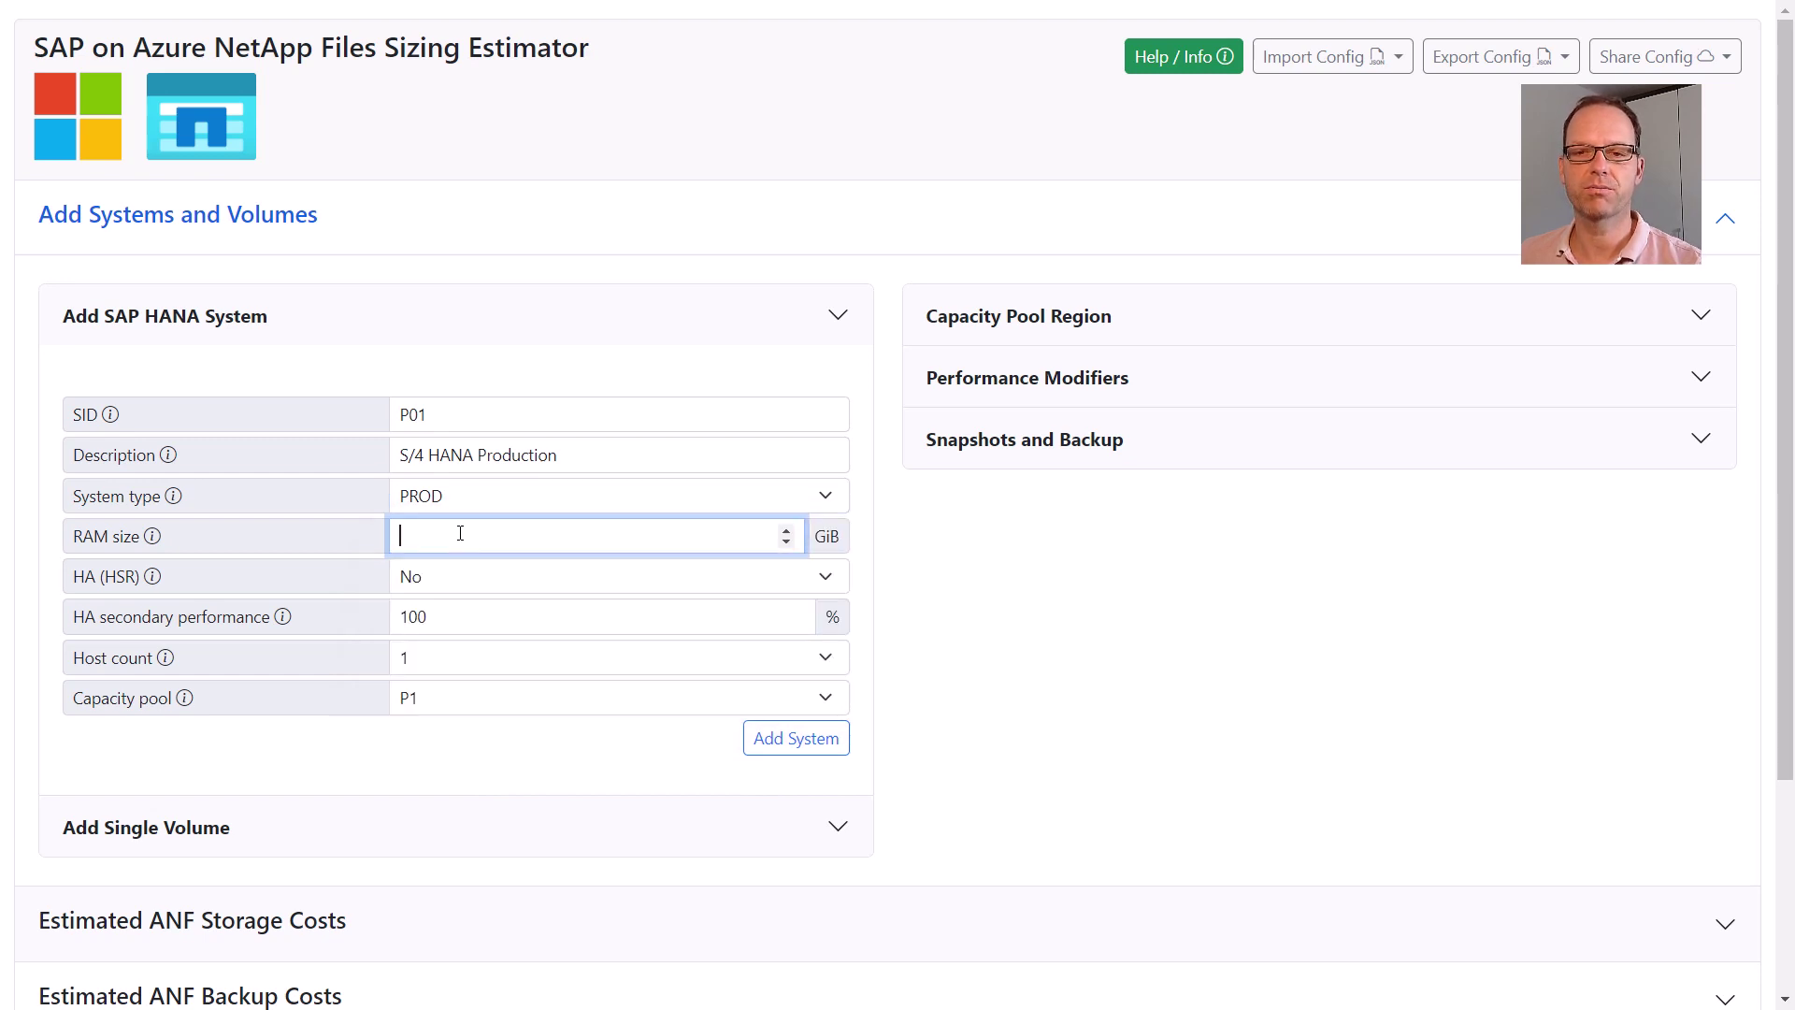
pyautogui.write('4096')
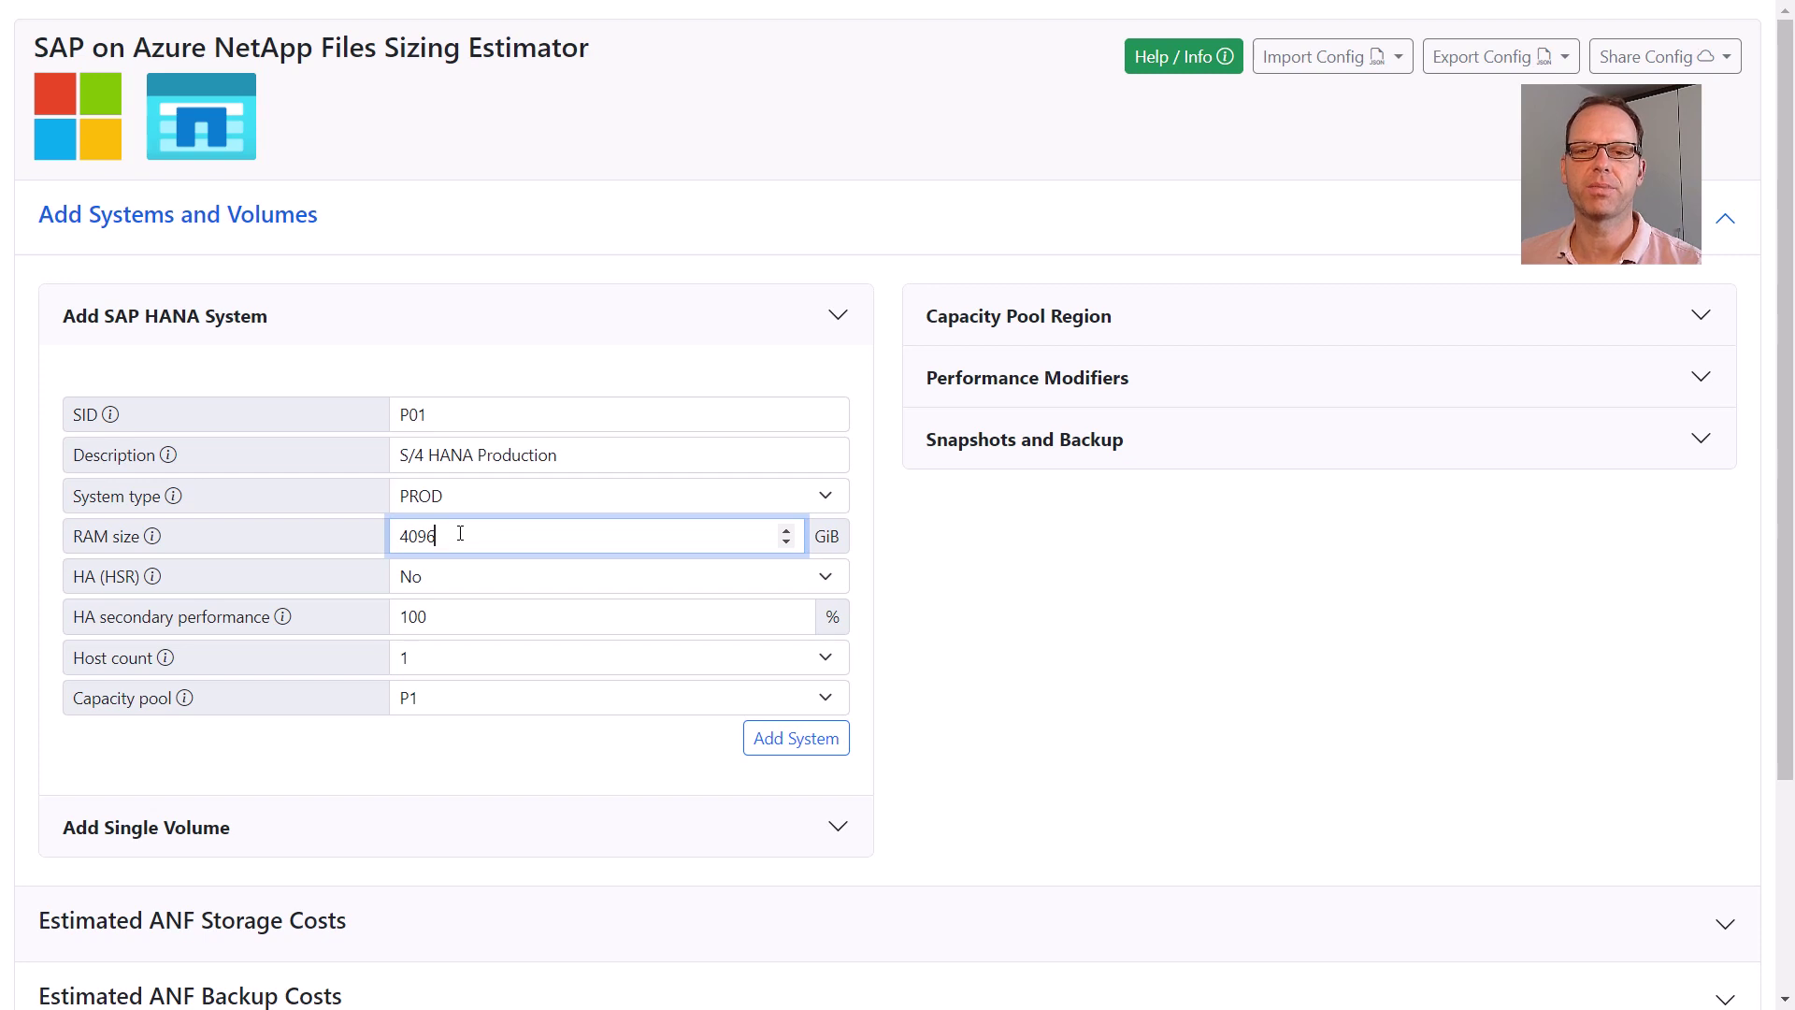
# Step: Enable HSR high availability with a single host and add the P01 system
pyautogui.click(450, 580)
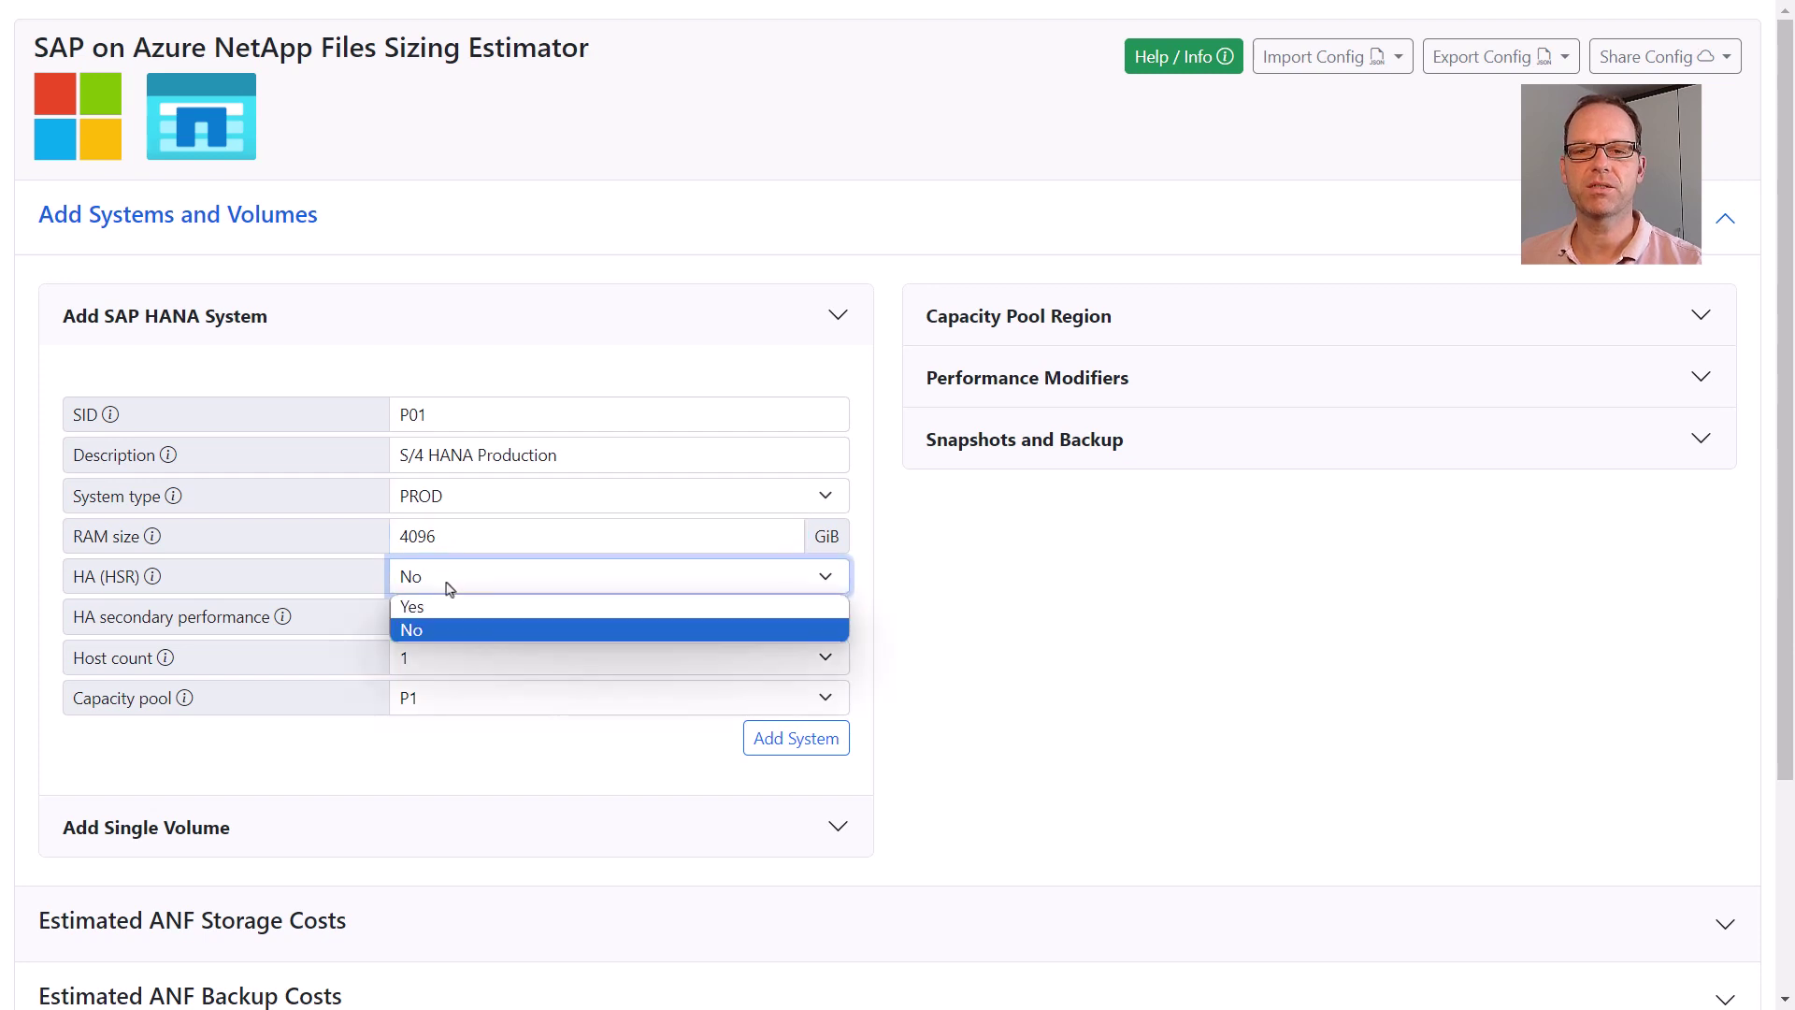
pyautogui.click(450, 609)
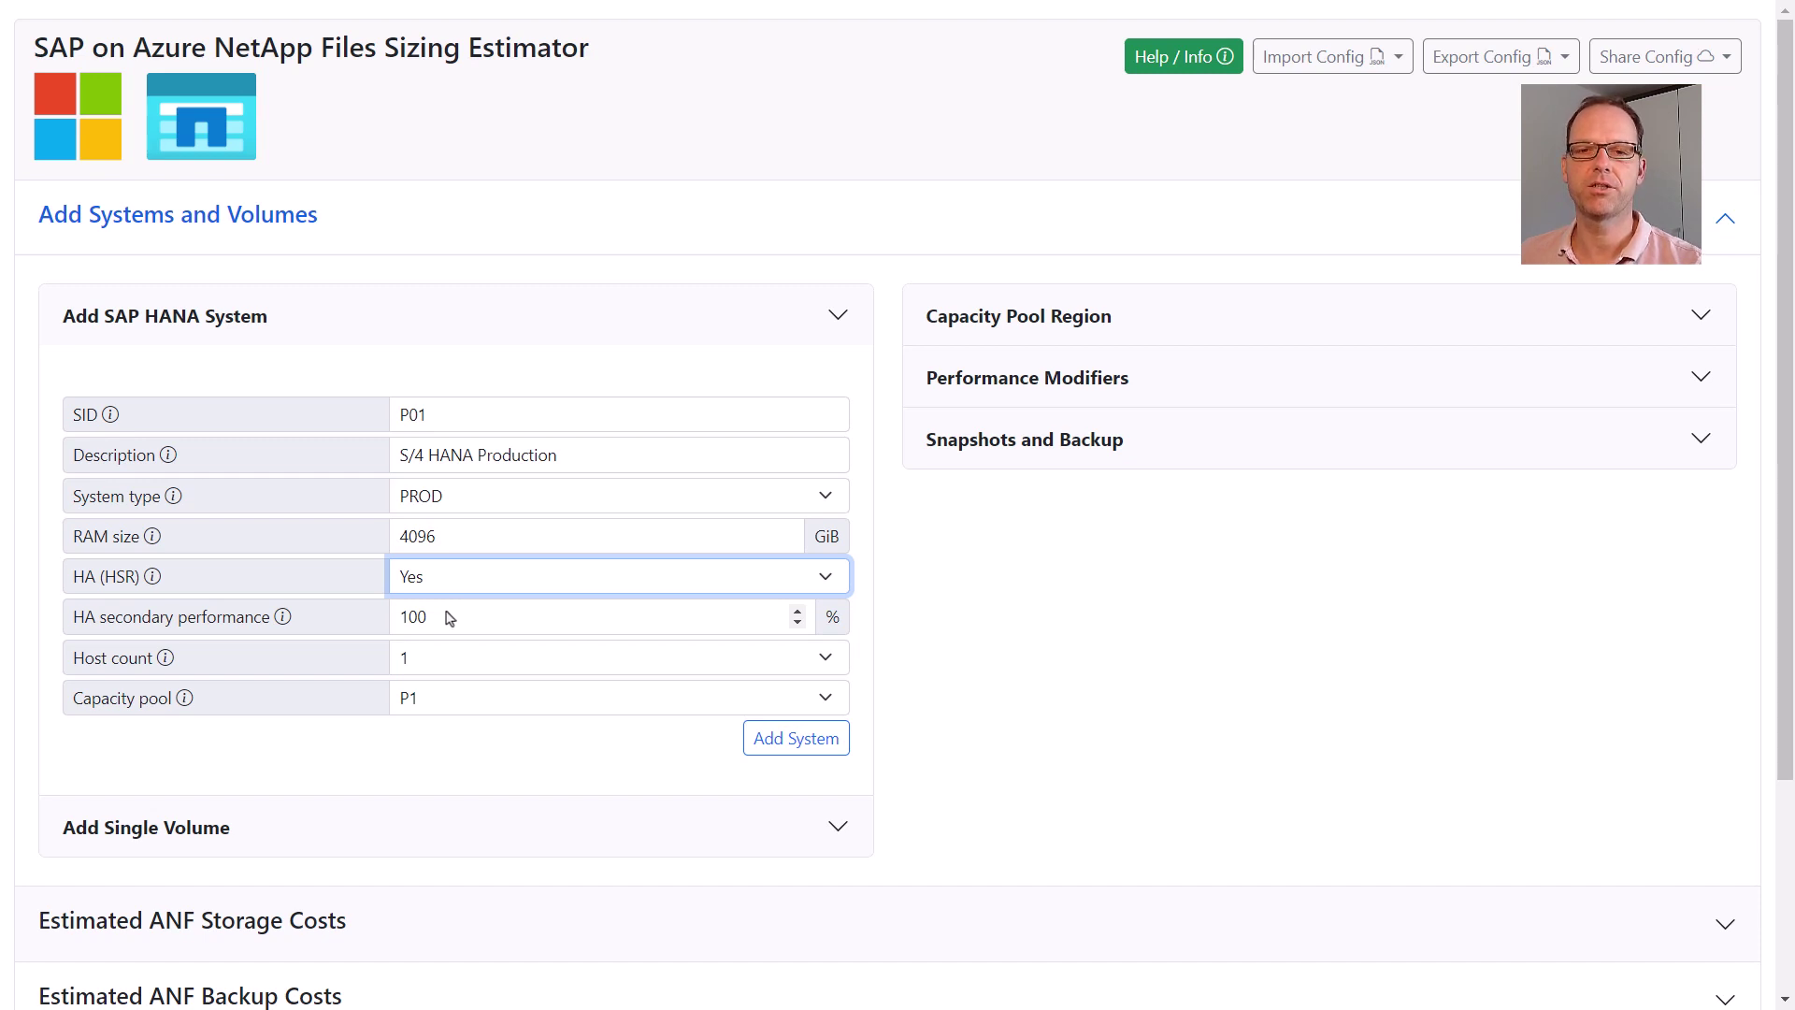
pyautogui.click(447, 625)
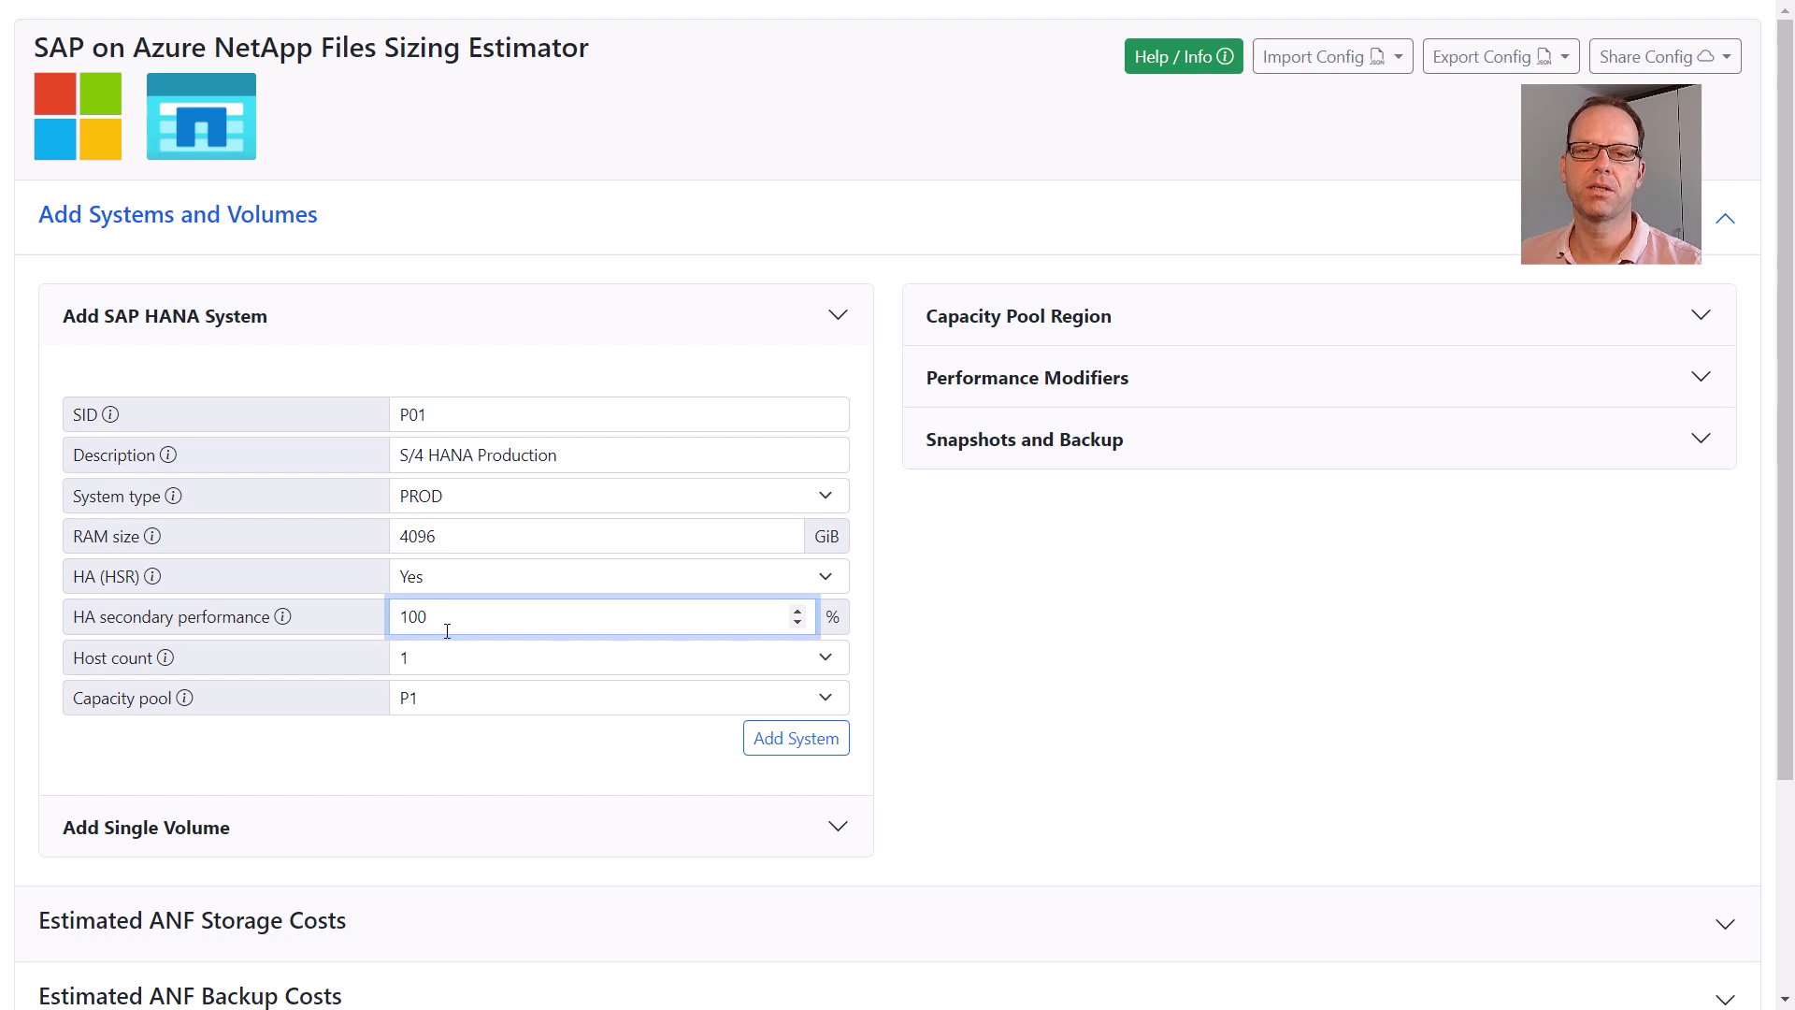
pyautogui.click(445, 662)
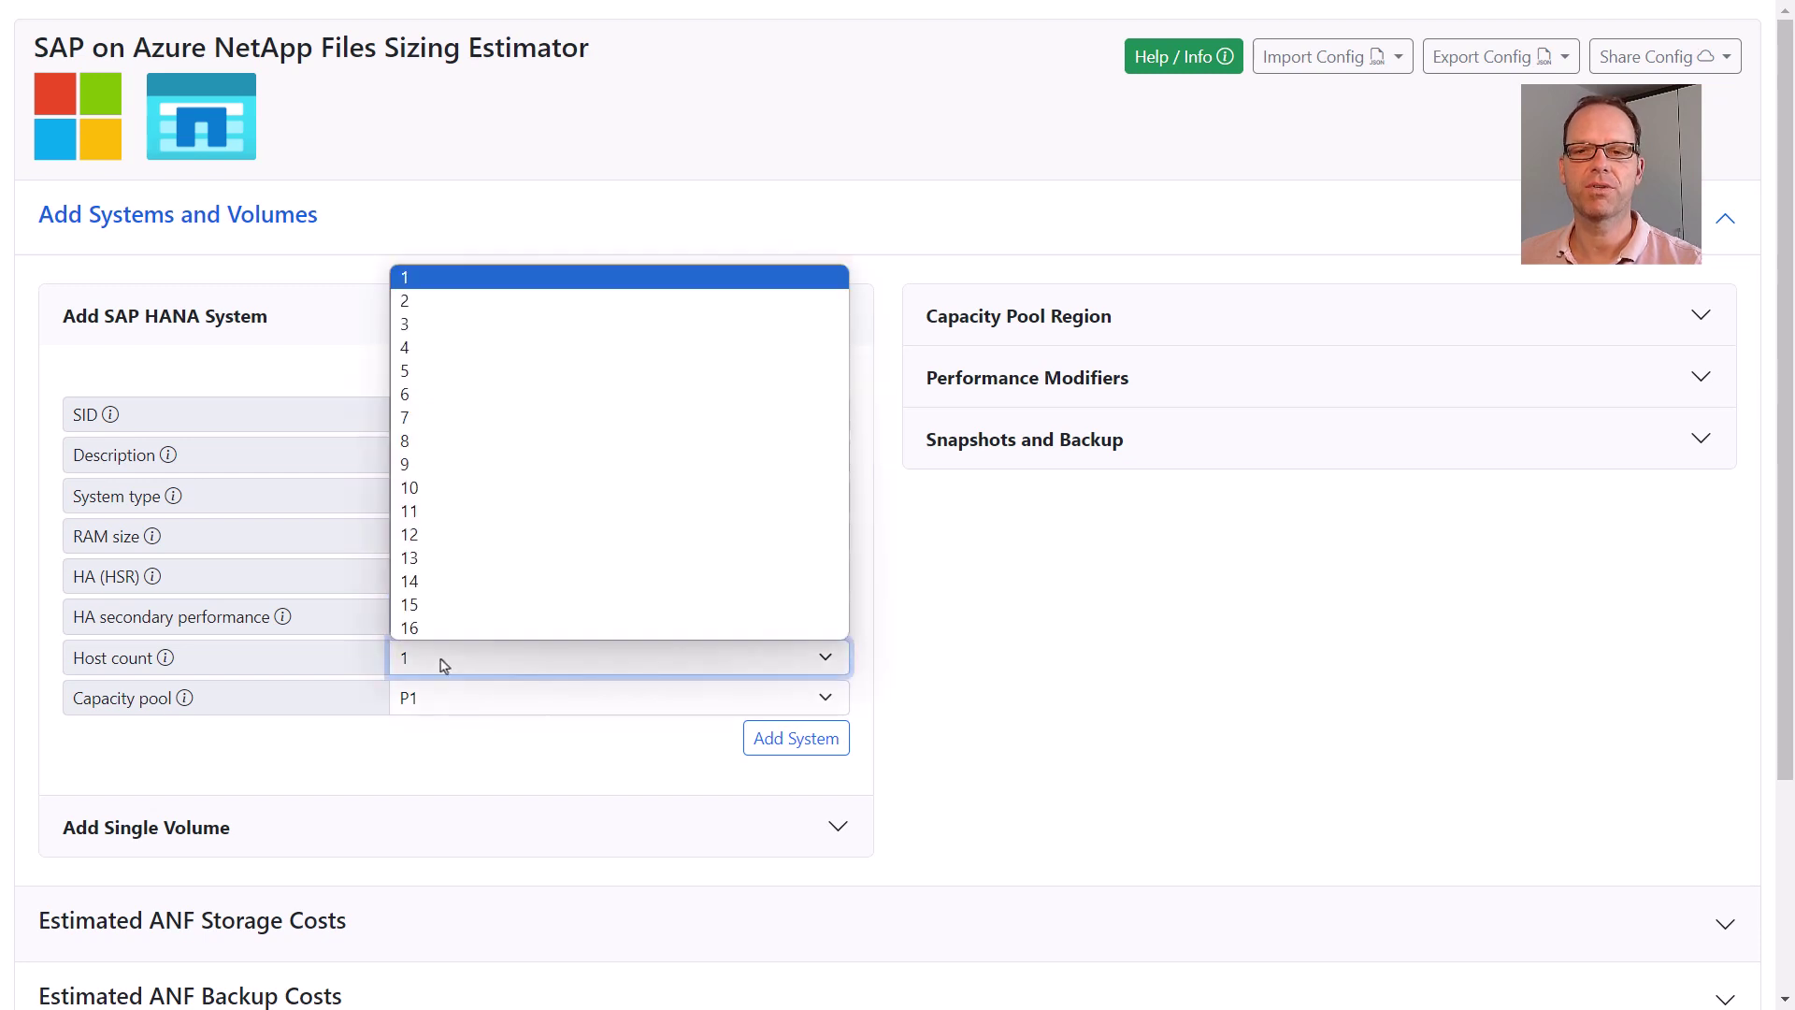
pyautogui.click(453, 280)
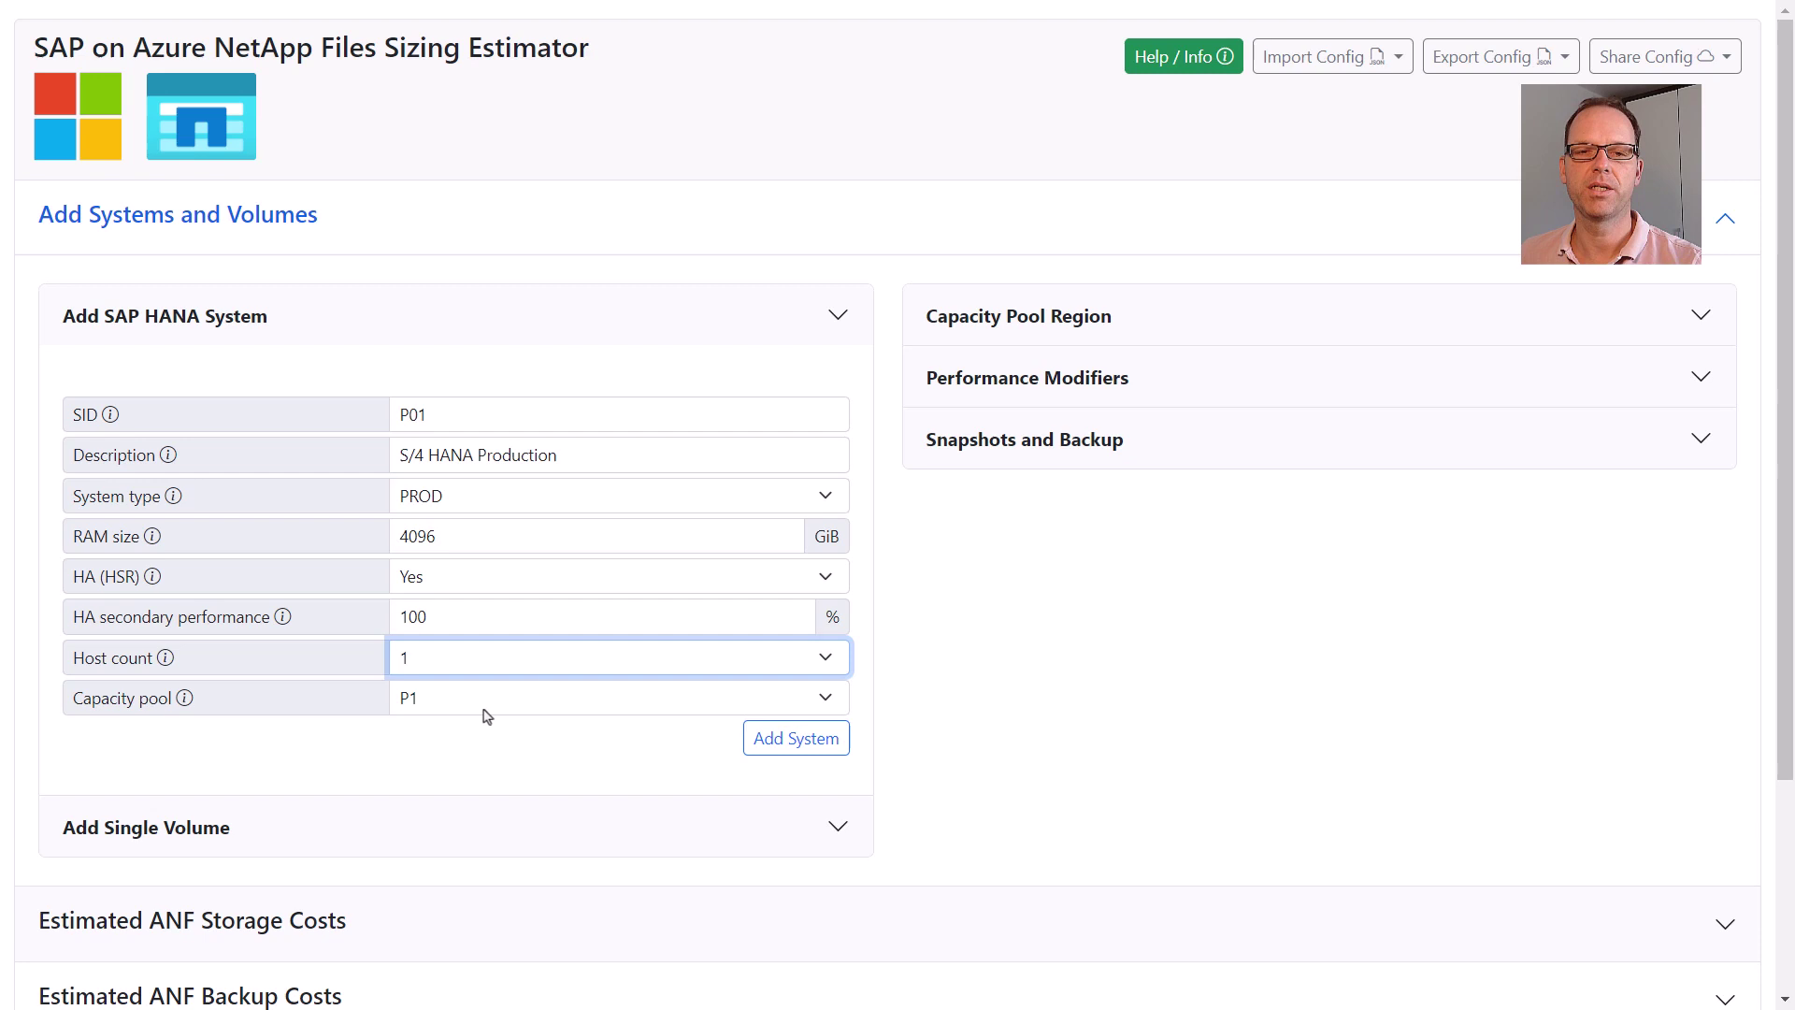
pyautogui.click(800, 748)
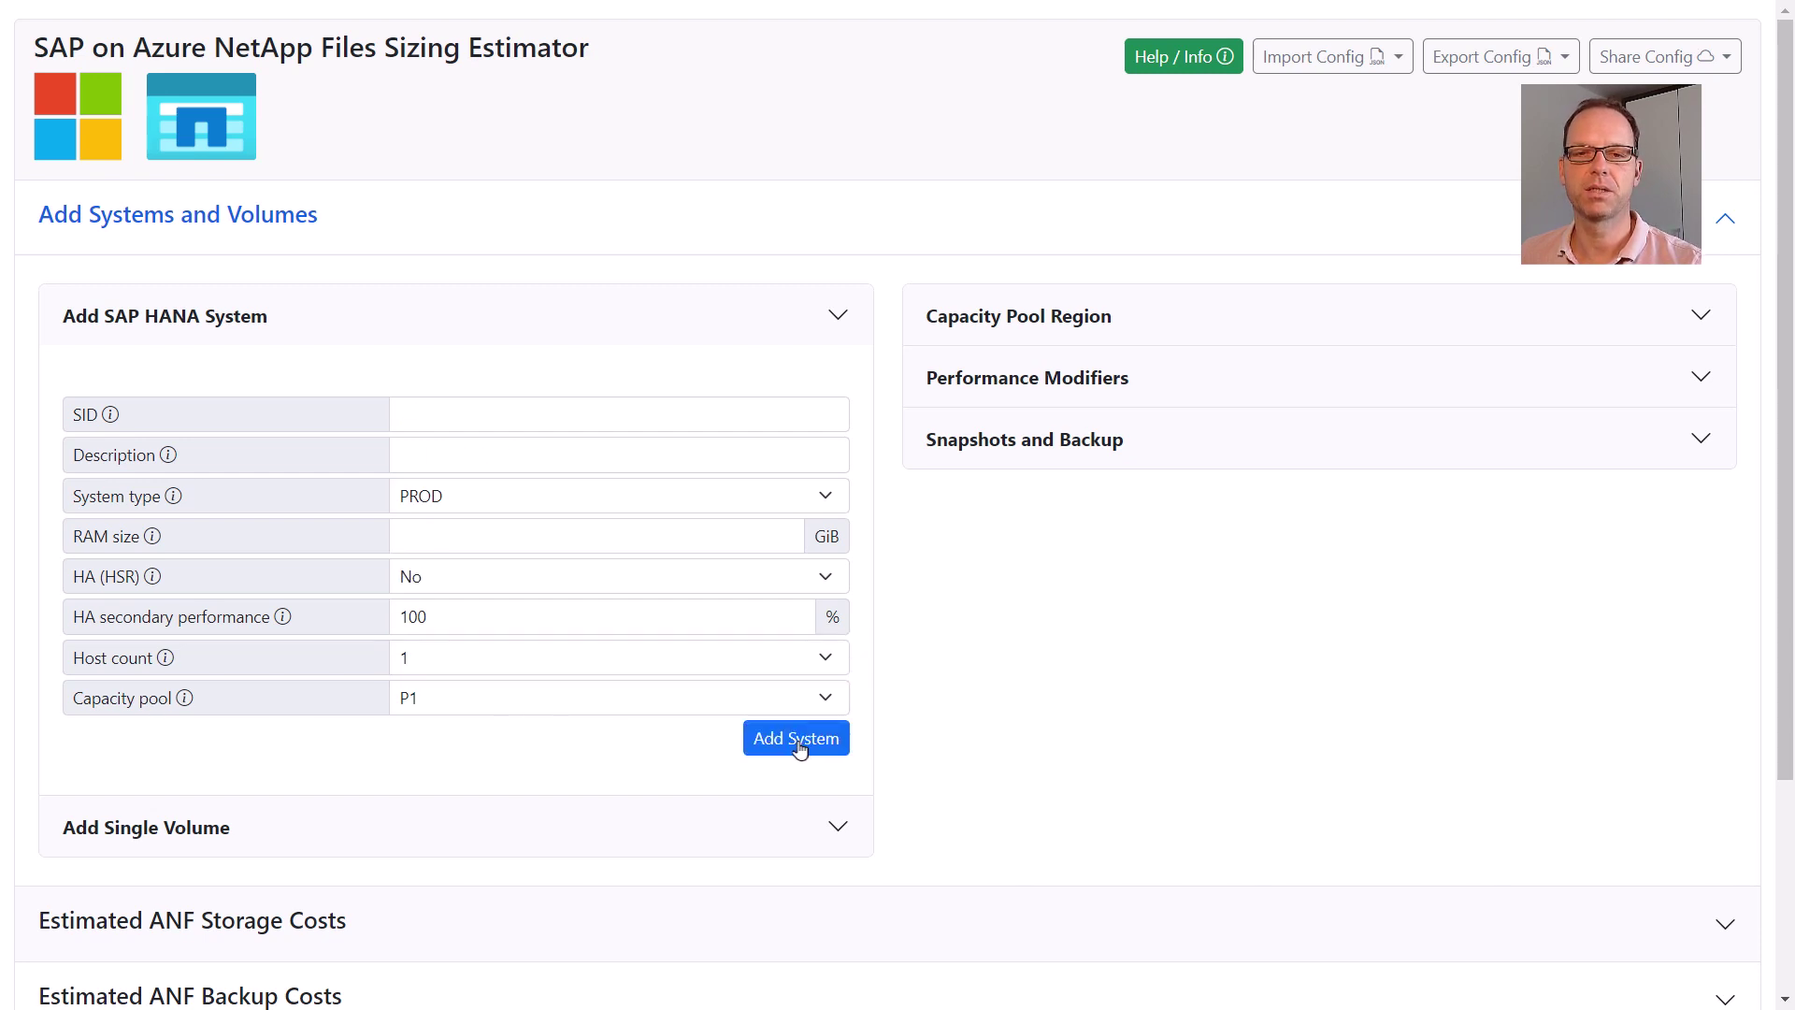
# Step: Add QAS system Q01 'S/4 HANA Quality Assurance' with 2048 GiB RAM
pyautogui.click(451, 411)
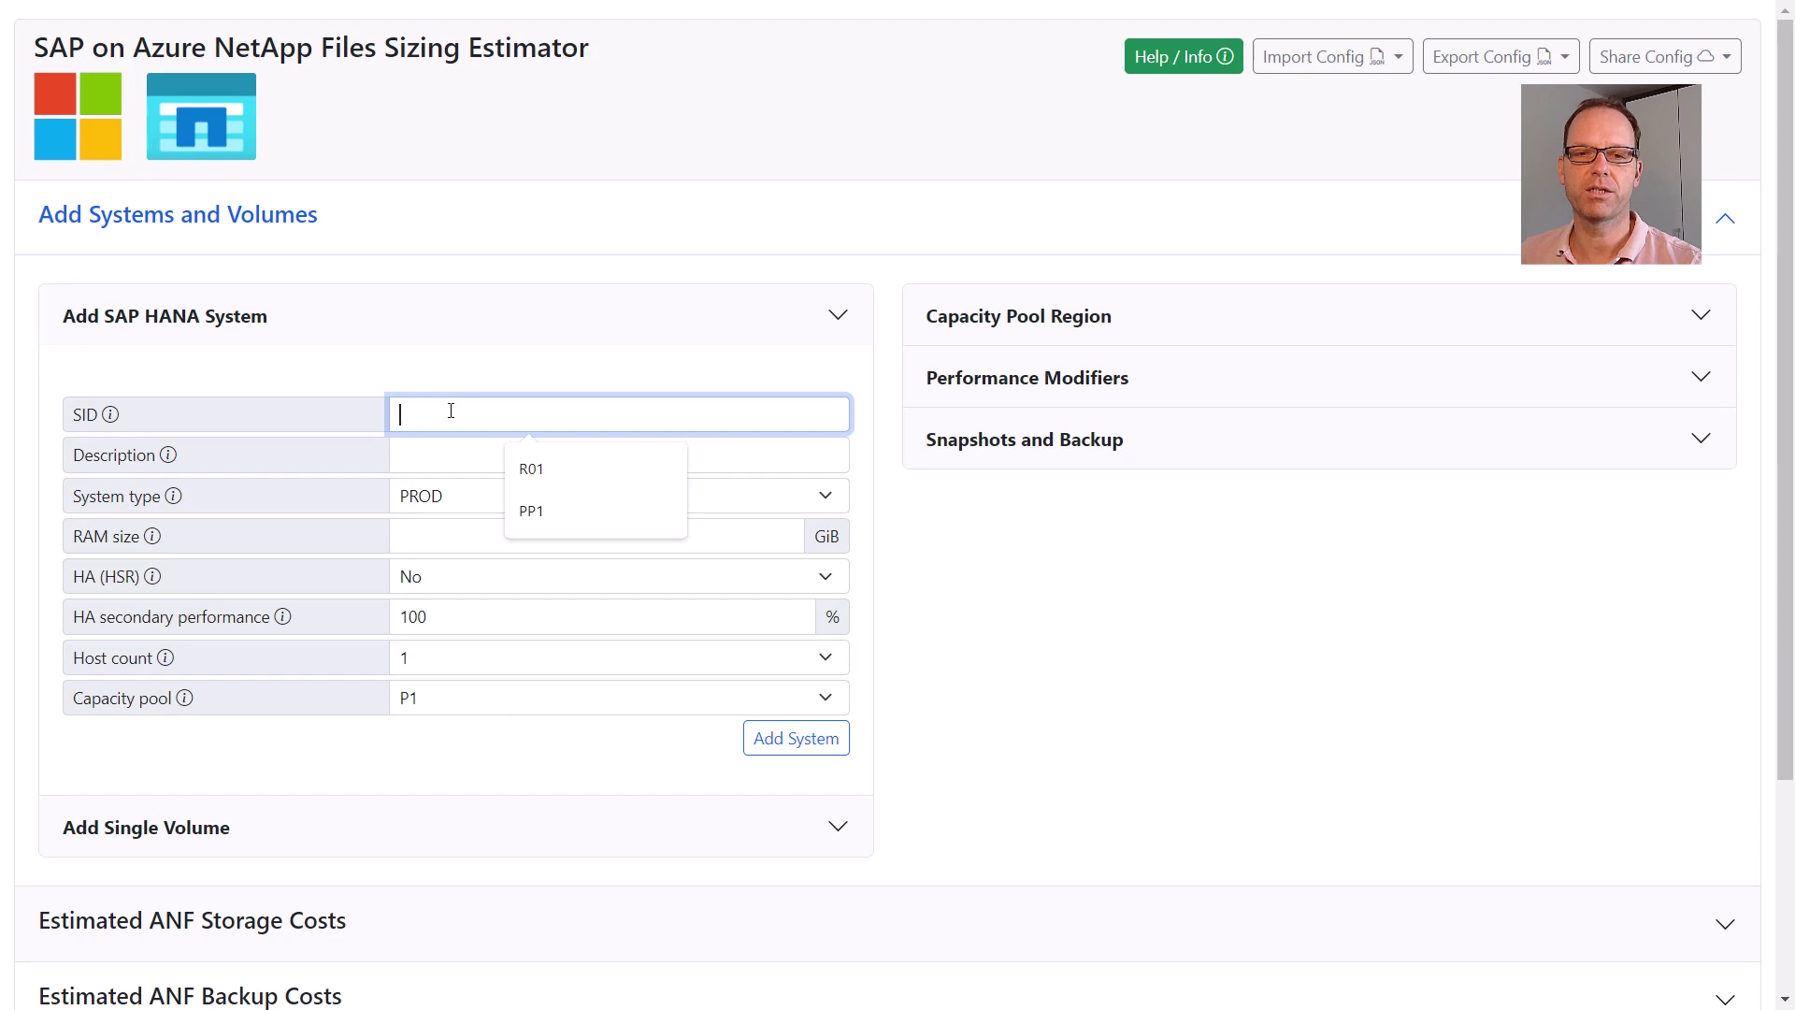
pyautogui.write('Q01')
pyautogui.press('Tab')
pyautogui.write('S/4 HANA ')
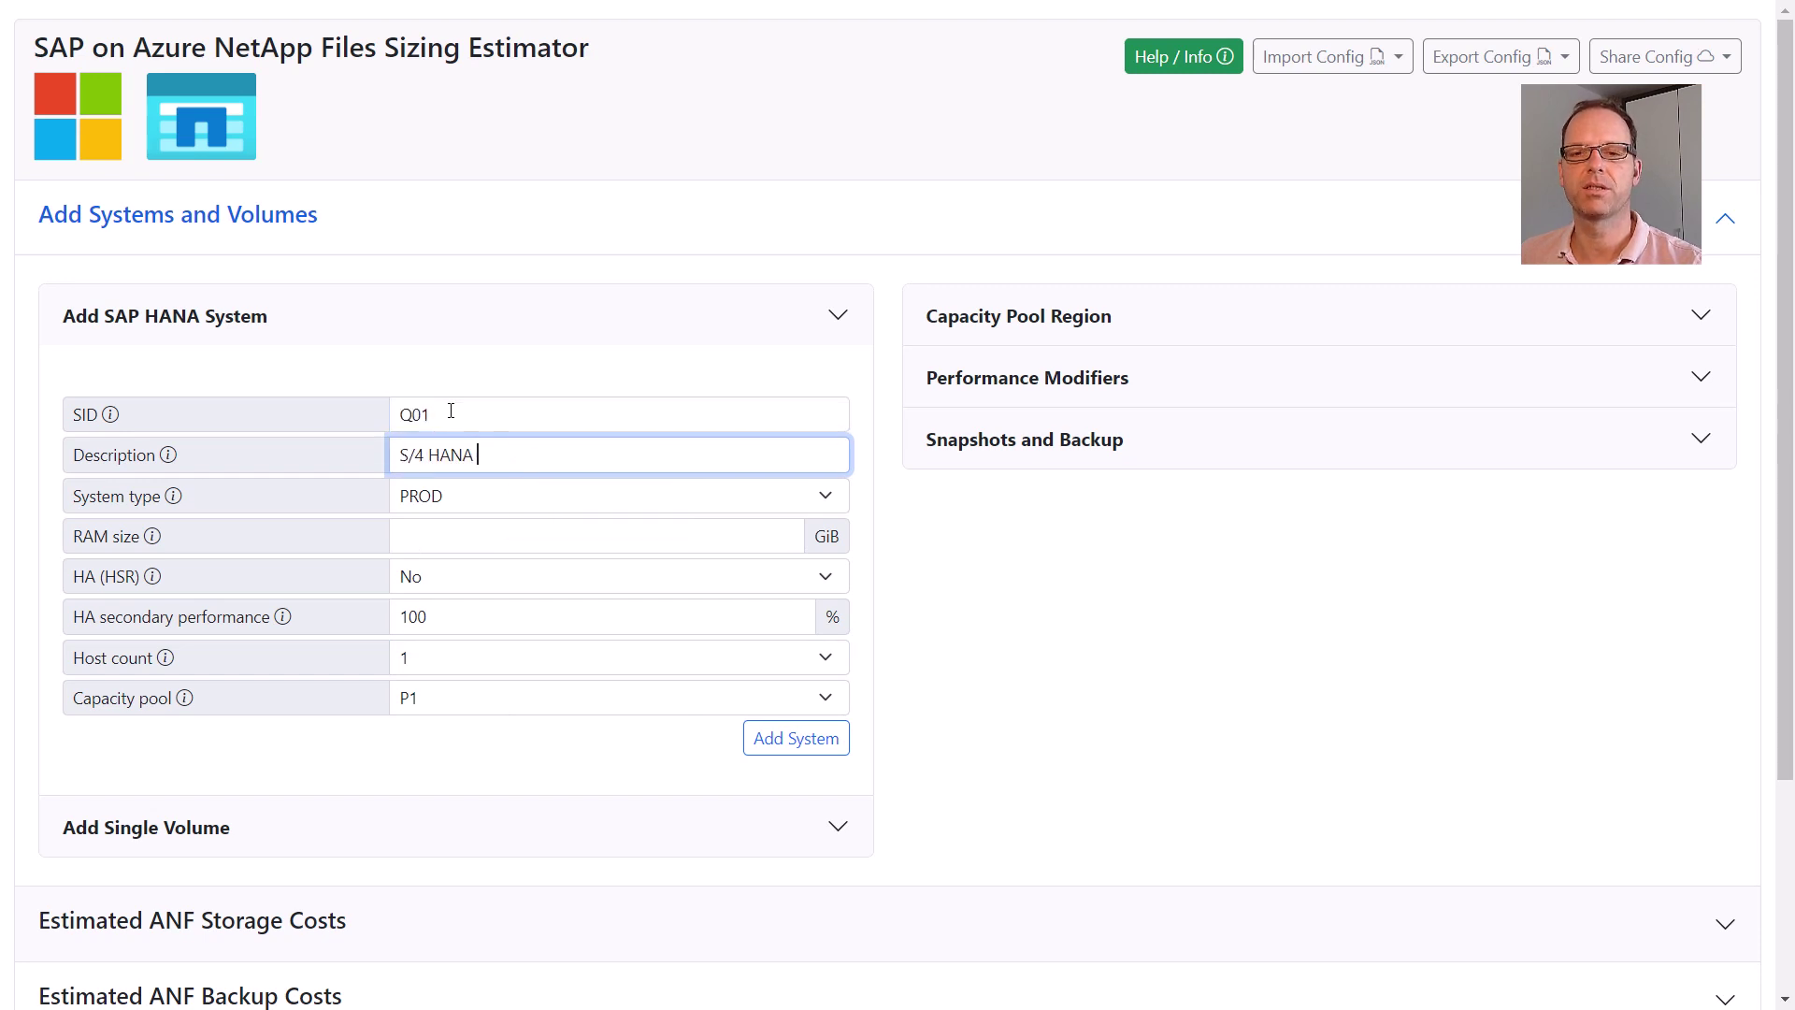
pyautogui.write('Quality Assurance')
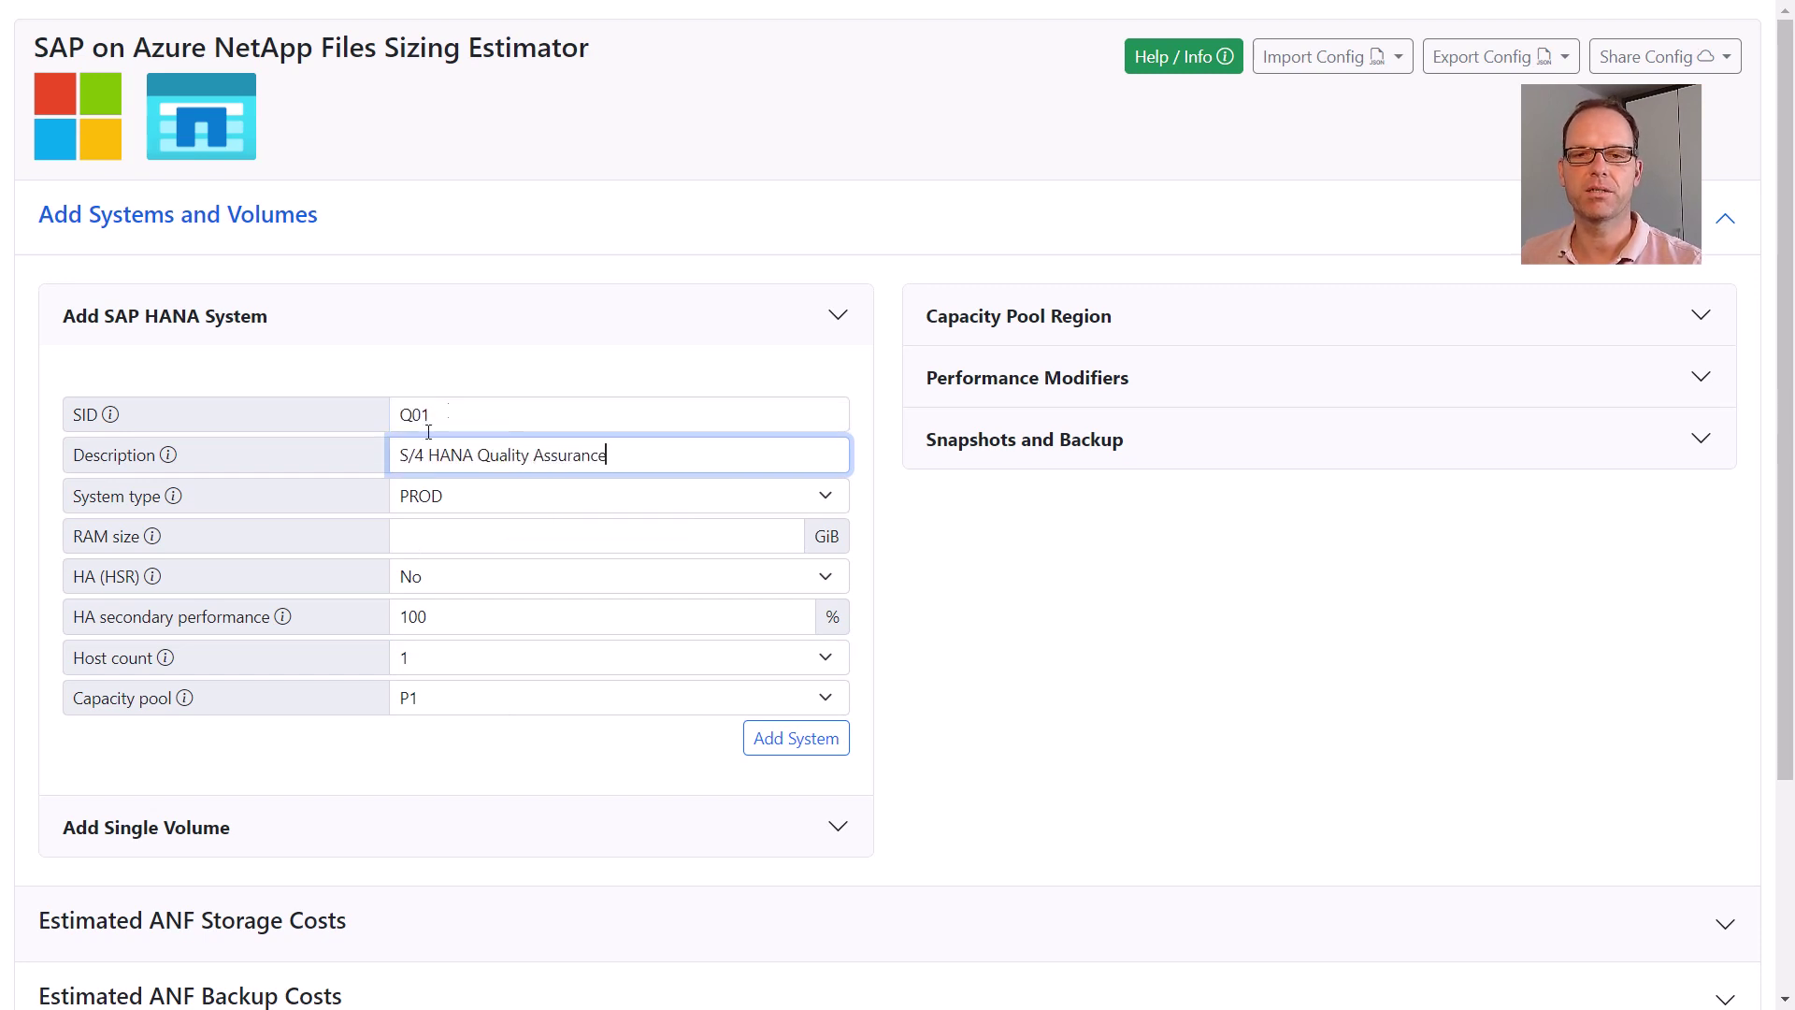
pyautogui.click(432, 496)
pyautogui.click(449, 572)
pyautogui.click(449, 537)
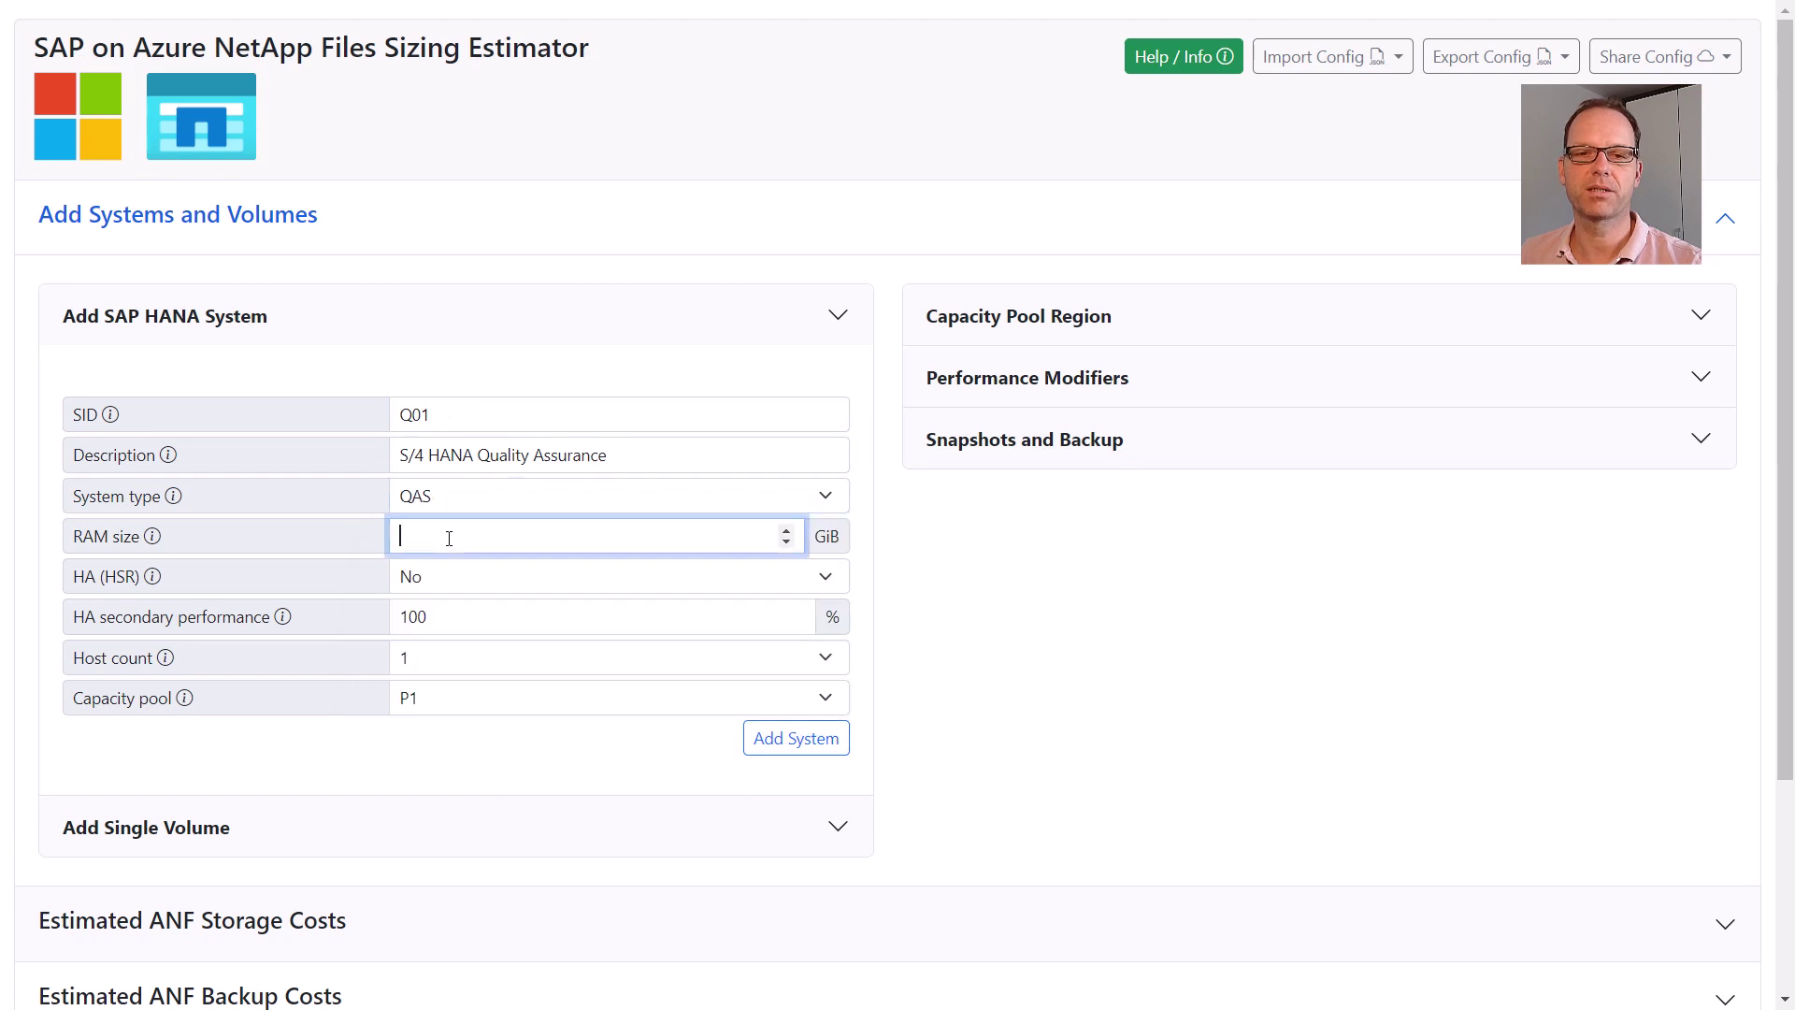
pyautogui.write('2048')
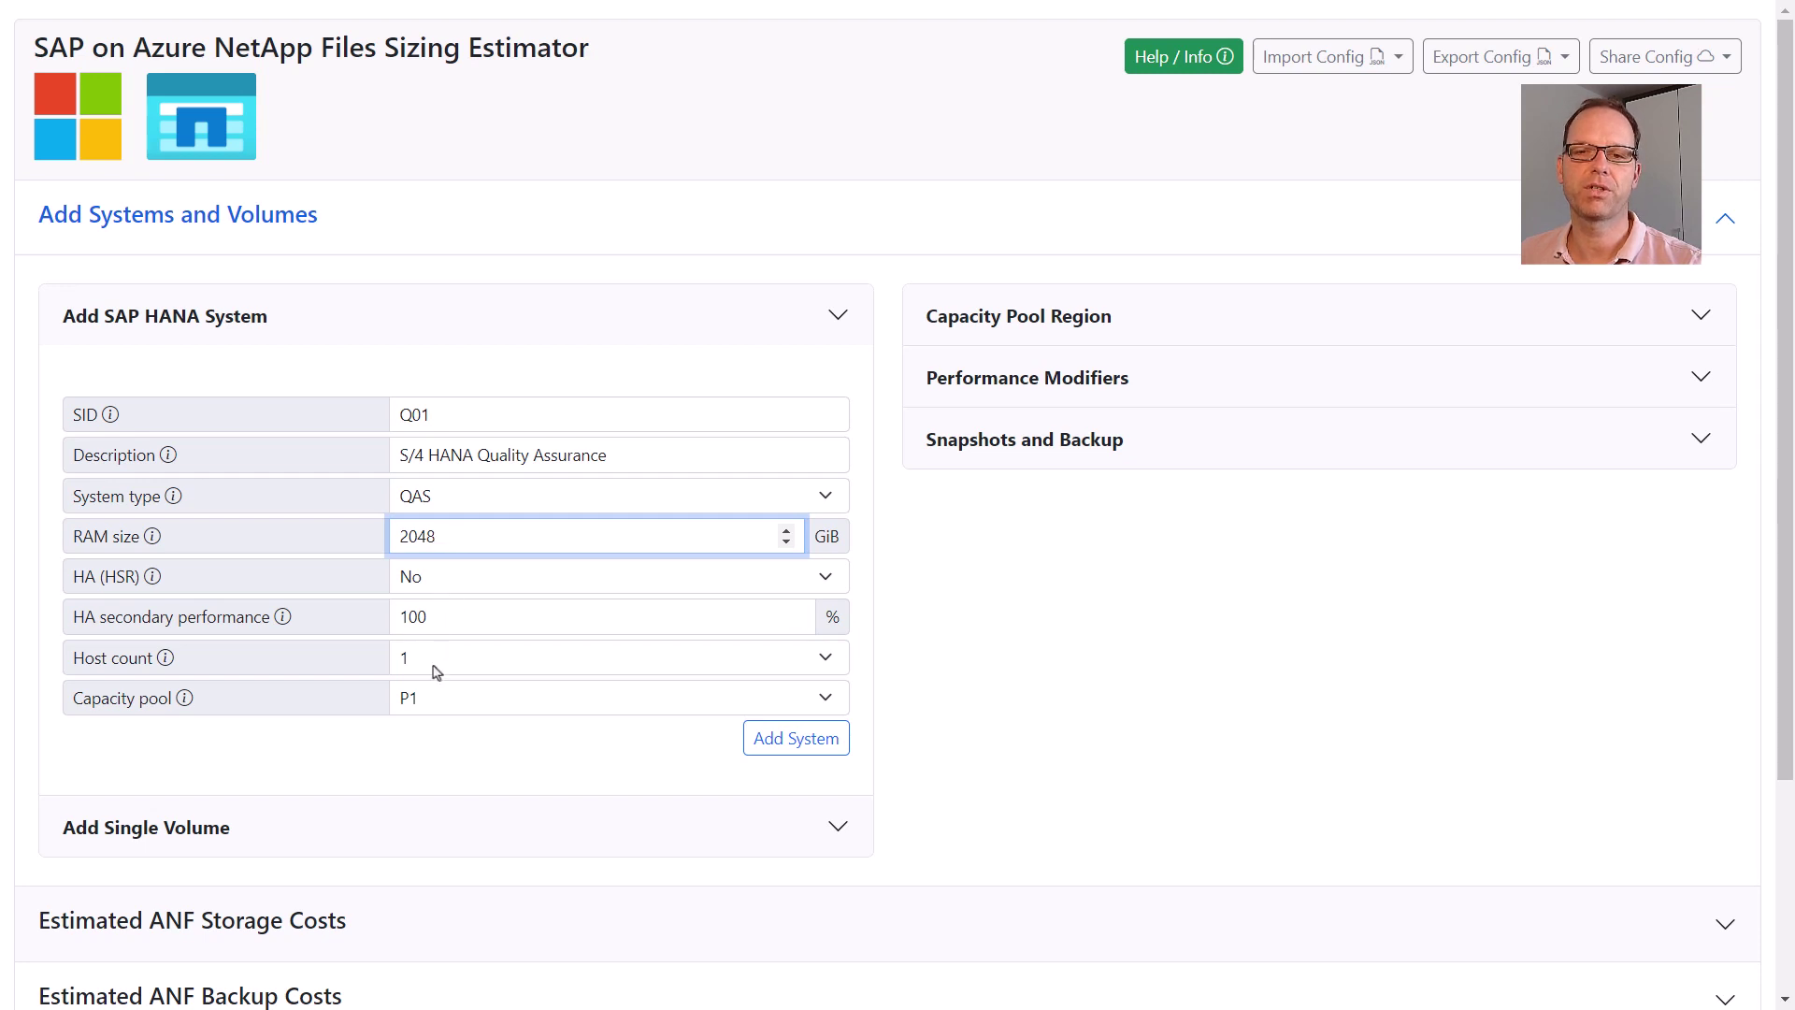
pyautogui.click(797, 748)
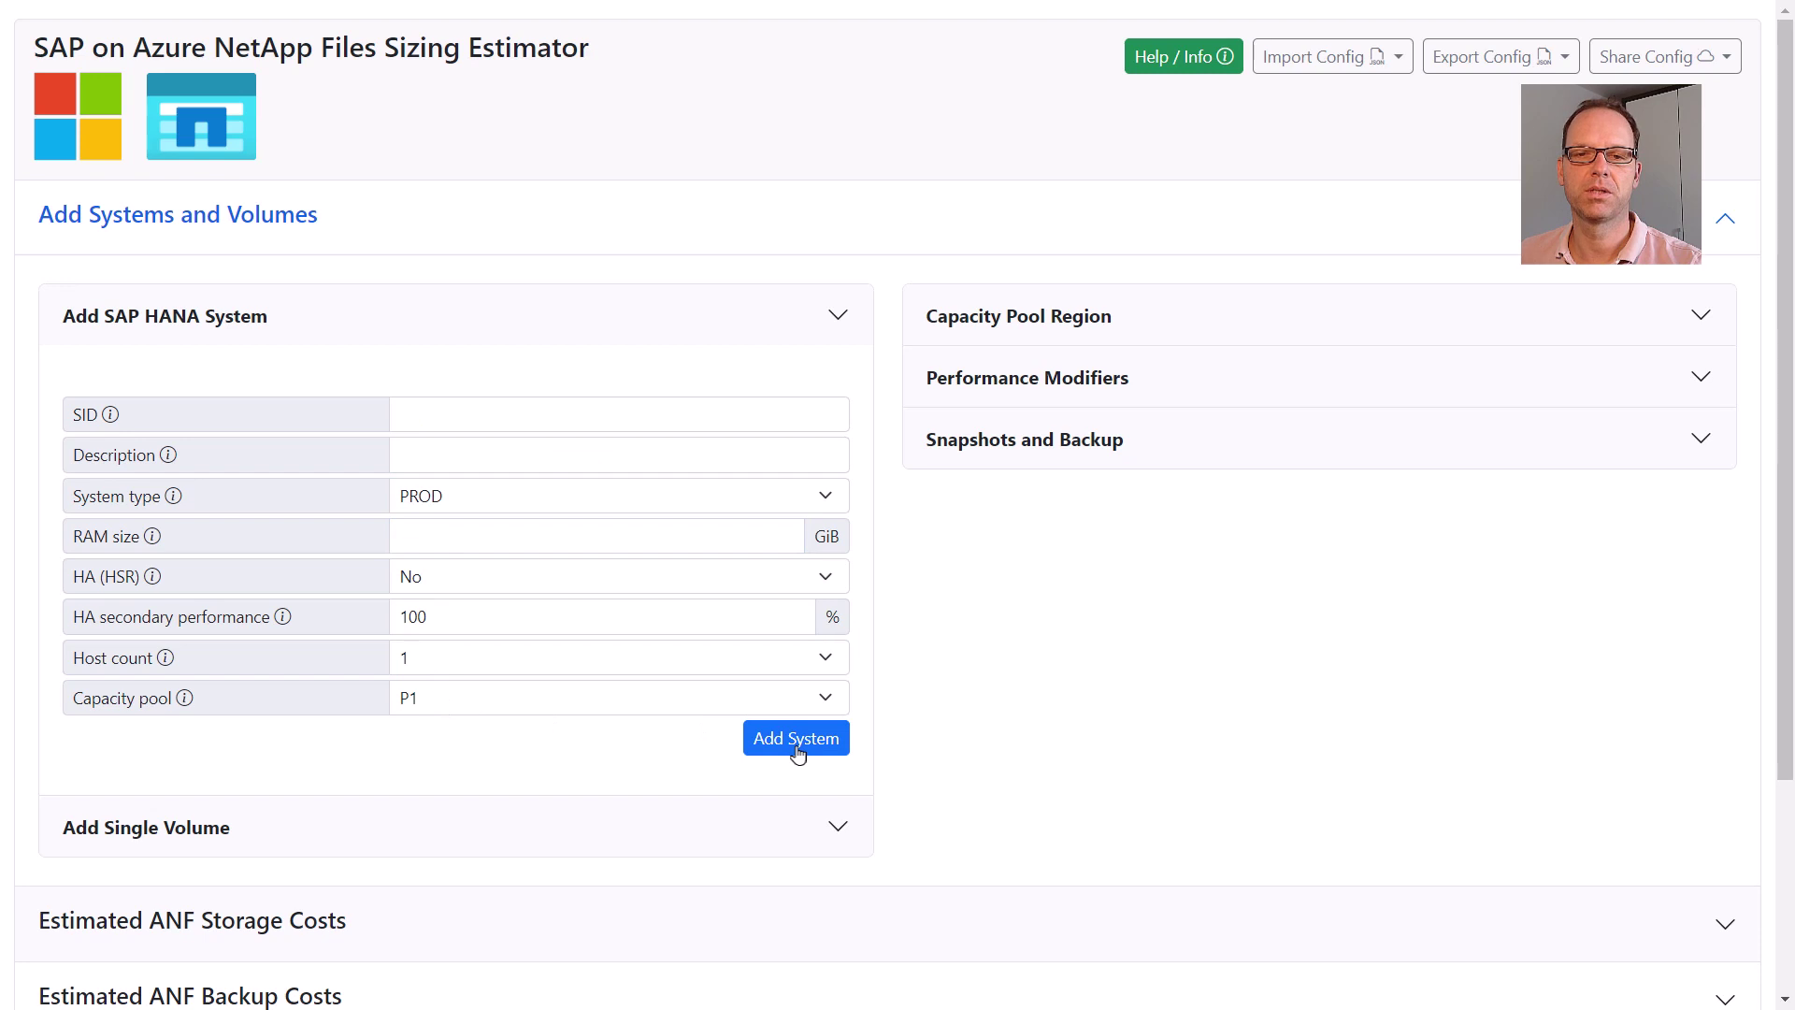
# Step: Add DR system R01 'S/4 HANA DR' with 4096 GiB RAM in capacity pool P2
pyautogui.click(473, 414)
pyautogui.write('R01')
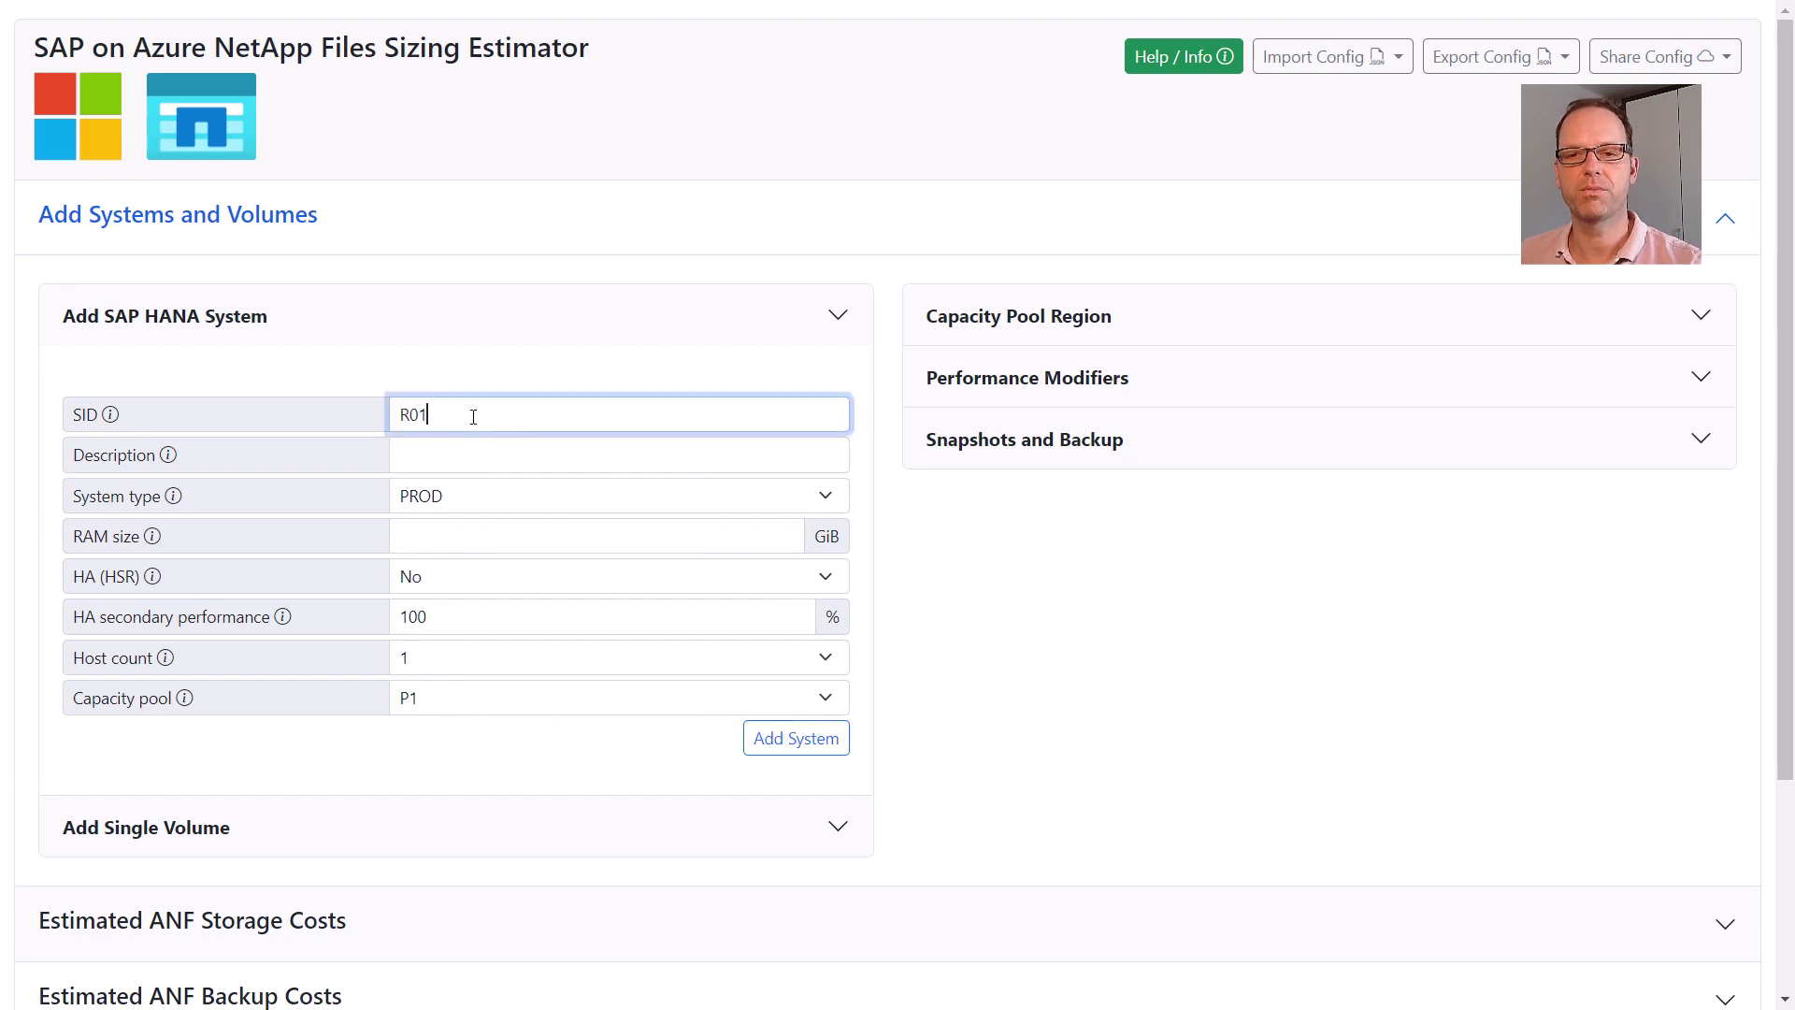
pyautogui.press('Tab')
pyautogui.write('S/4 HANA DR')
pyautogui.click(475, 501)
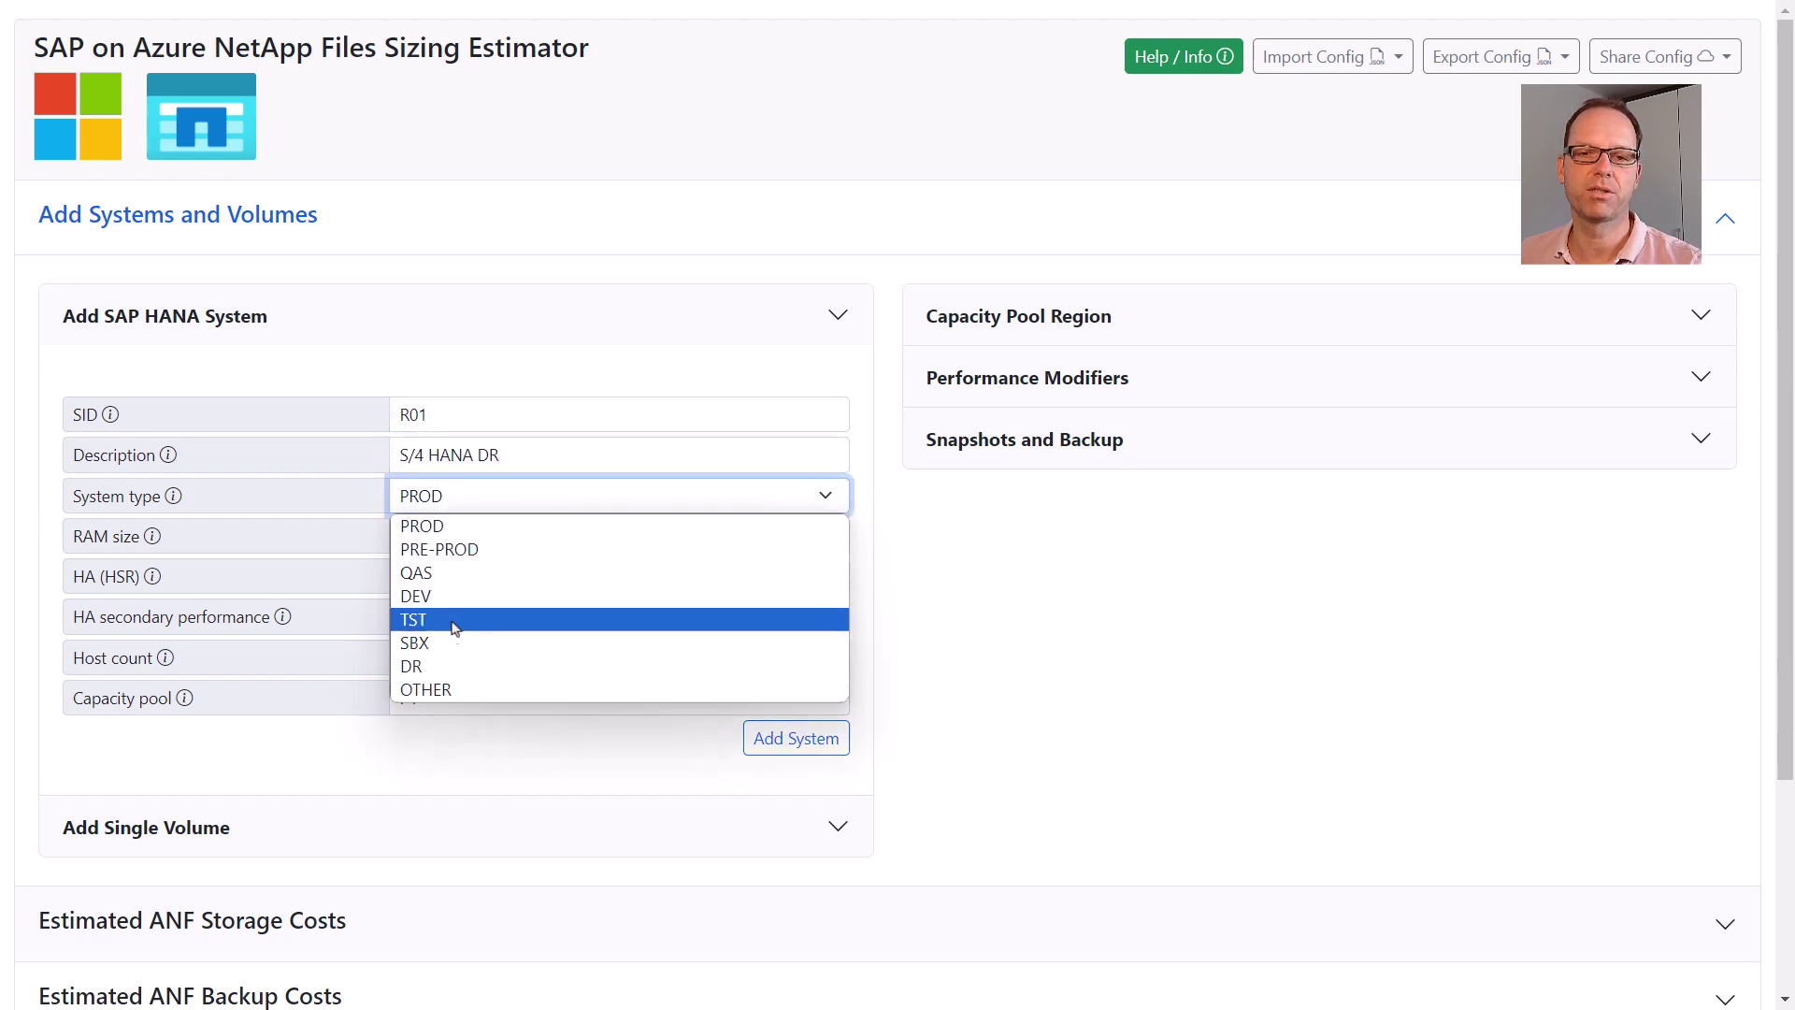
pyautogui.click(449, 667)
pyautogui.click(462, 529)
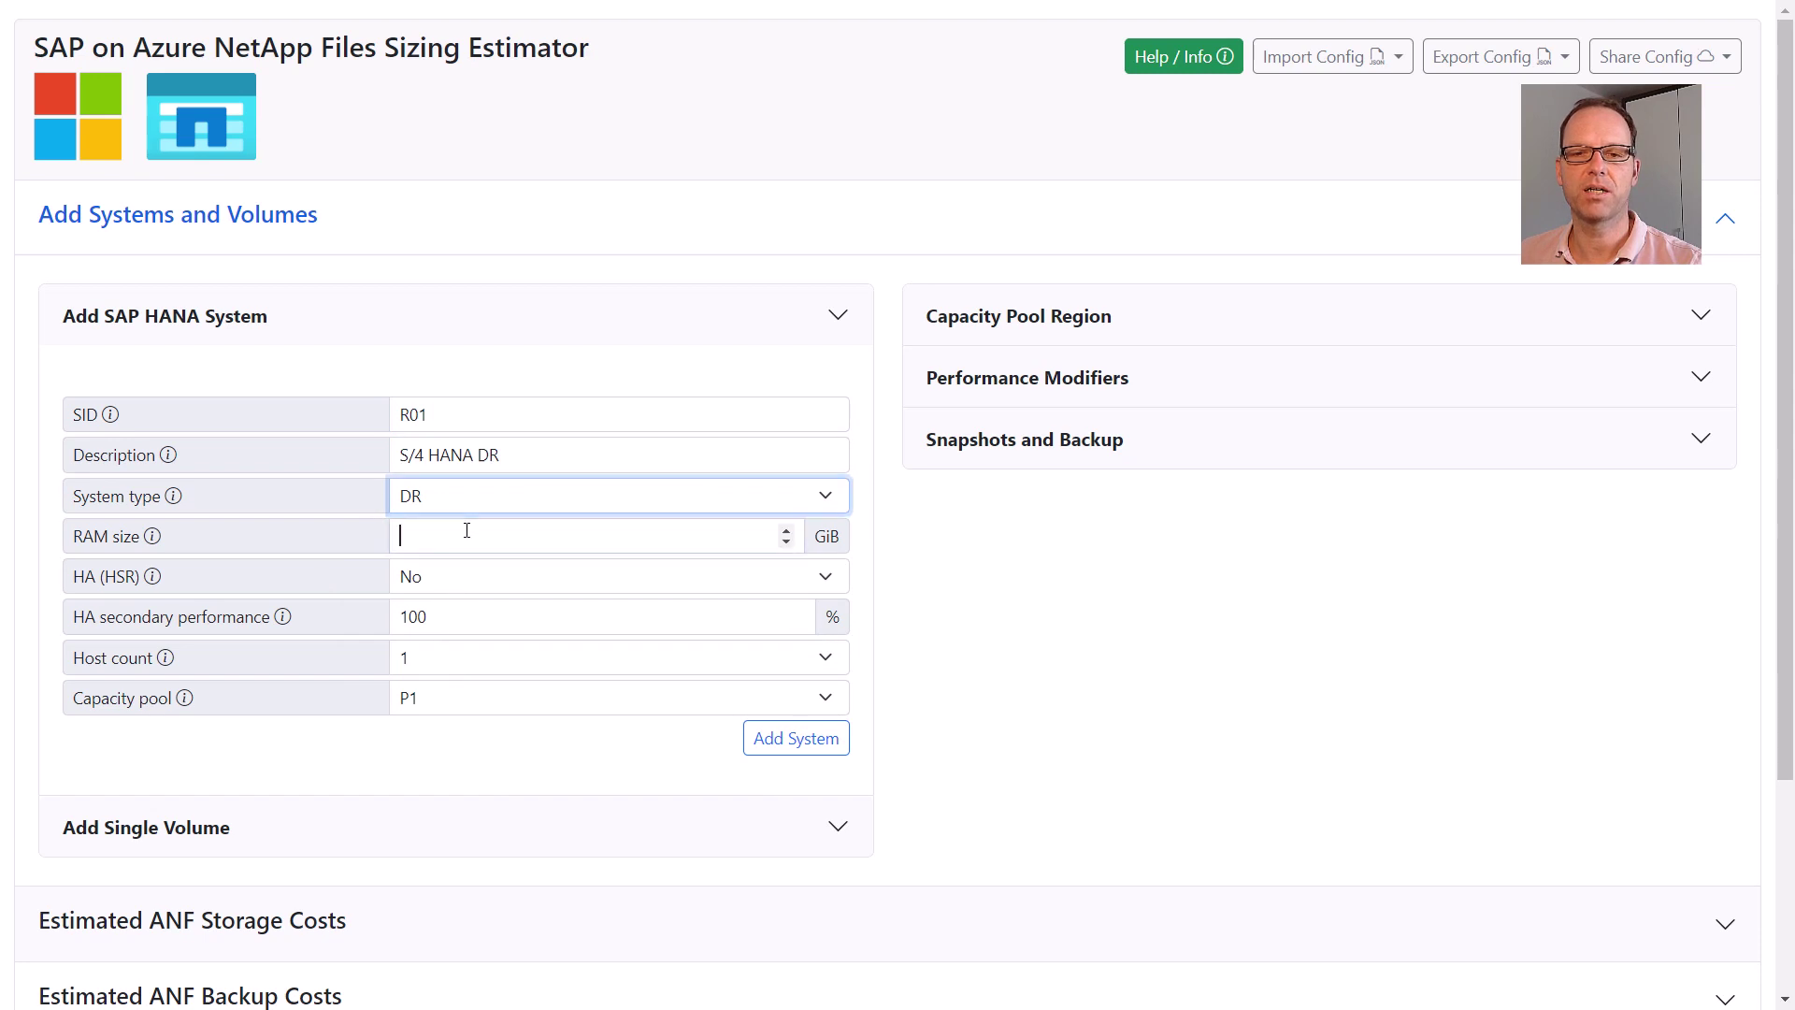
pyautogui.write('4096')
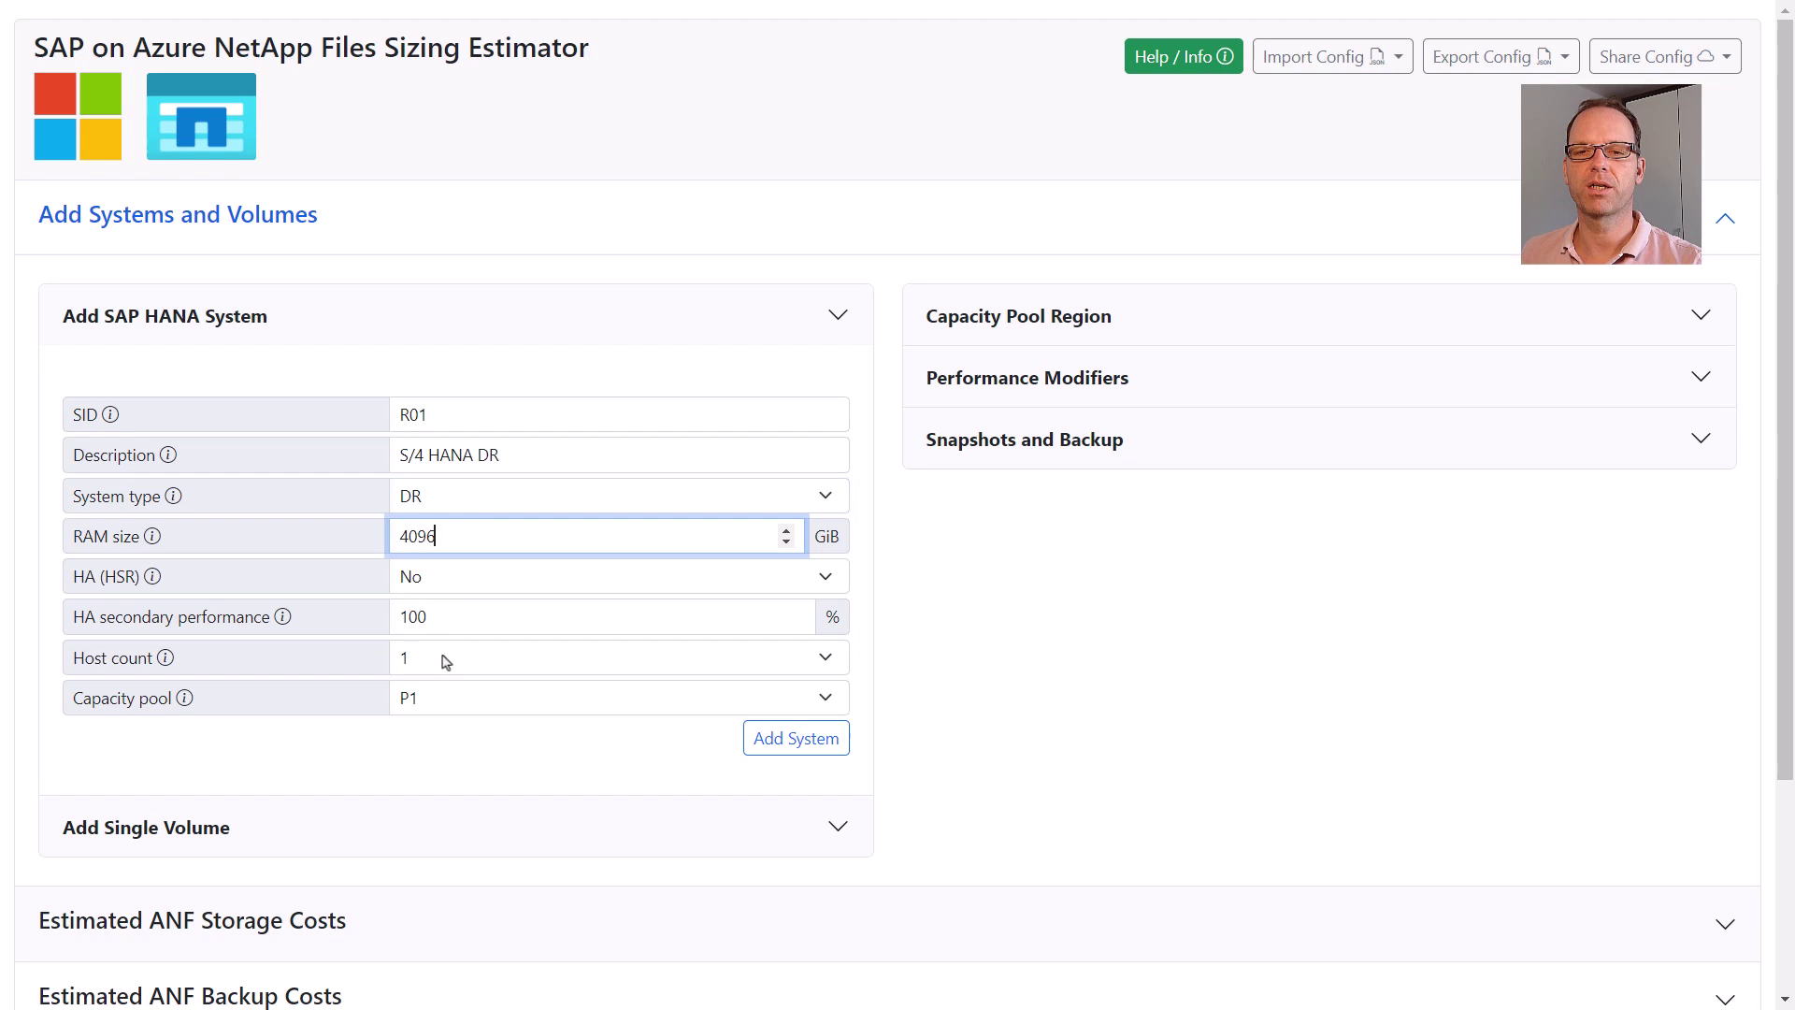
pyautogui.click(445, 711)
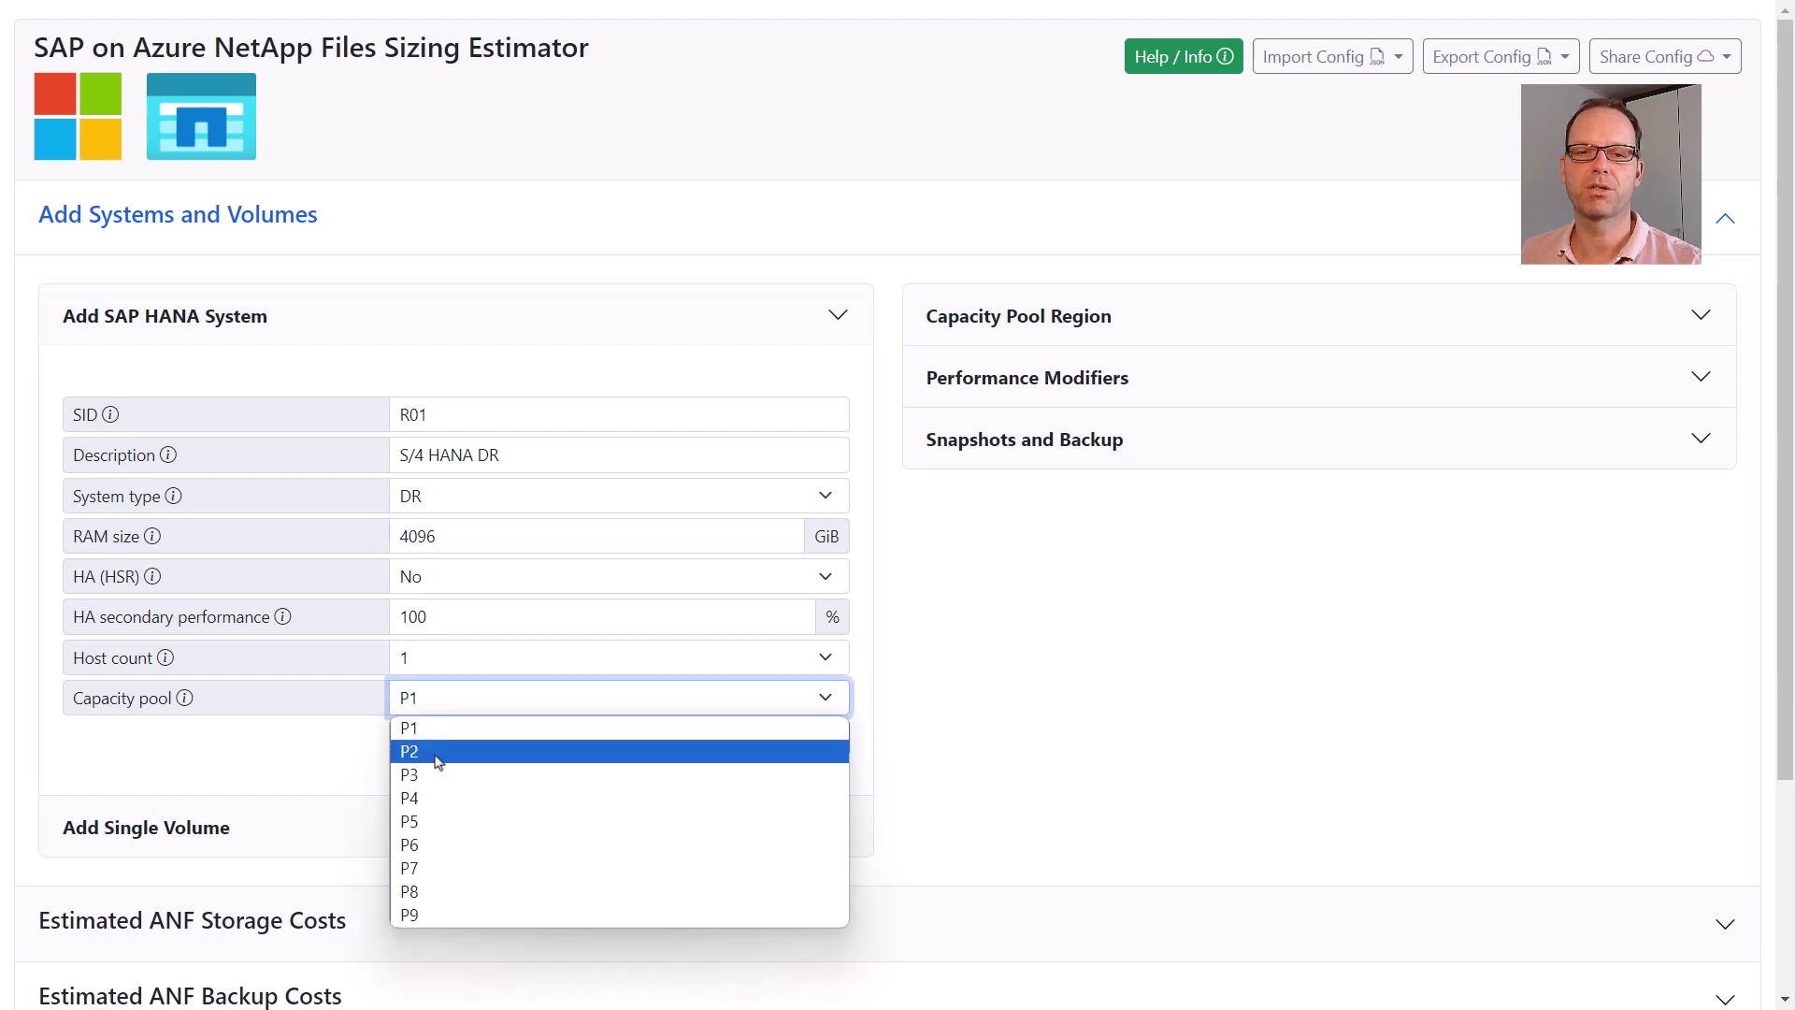
pyautogui.click(436, 751)
pyautogui.click(780, 745)
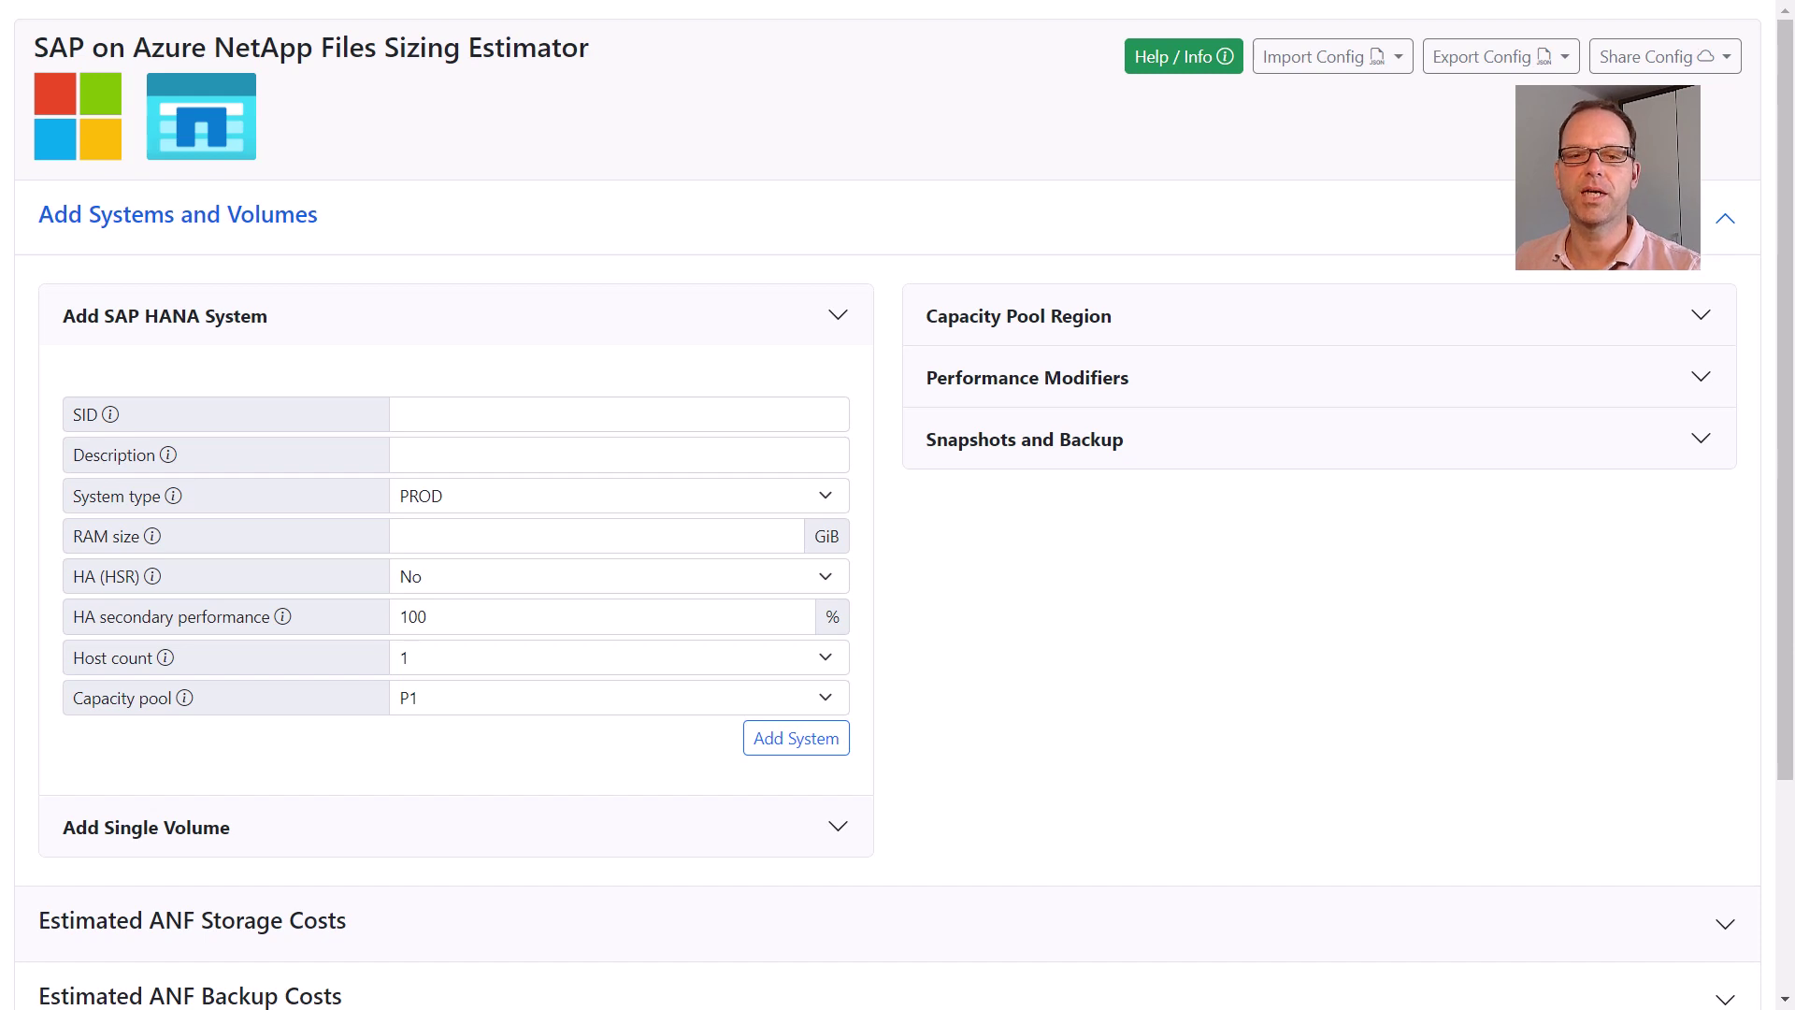
pyautogui.click(835, 829)
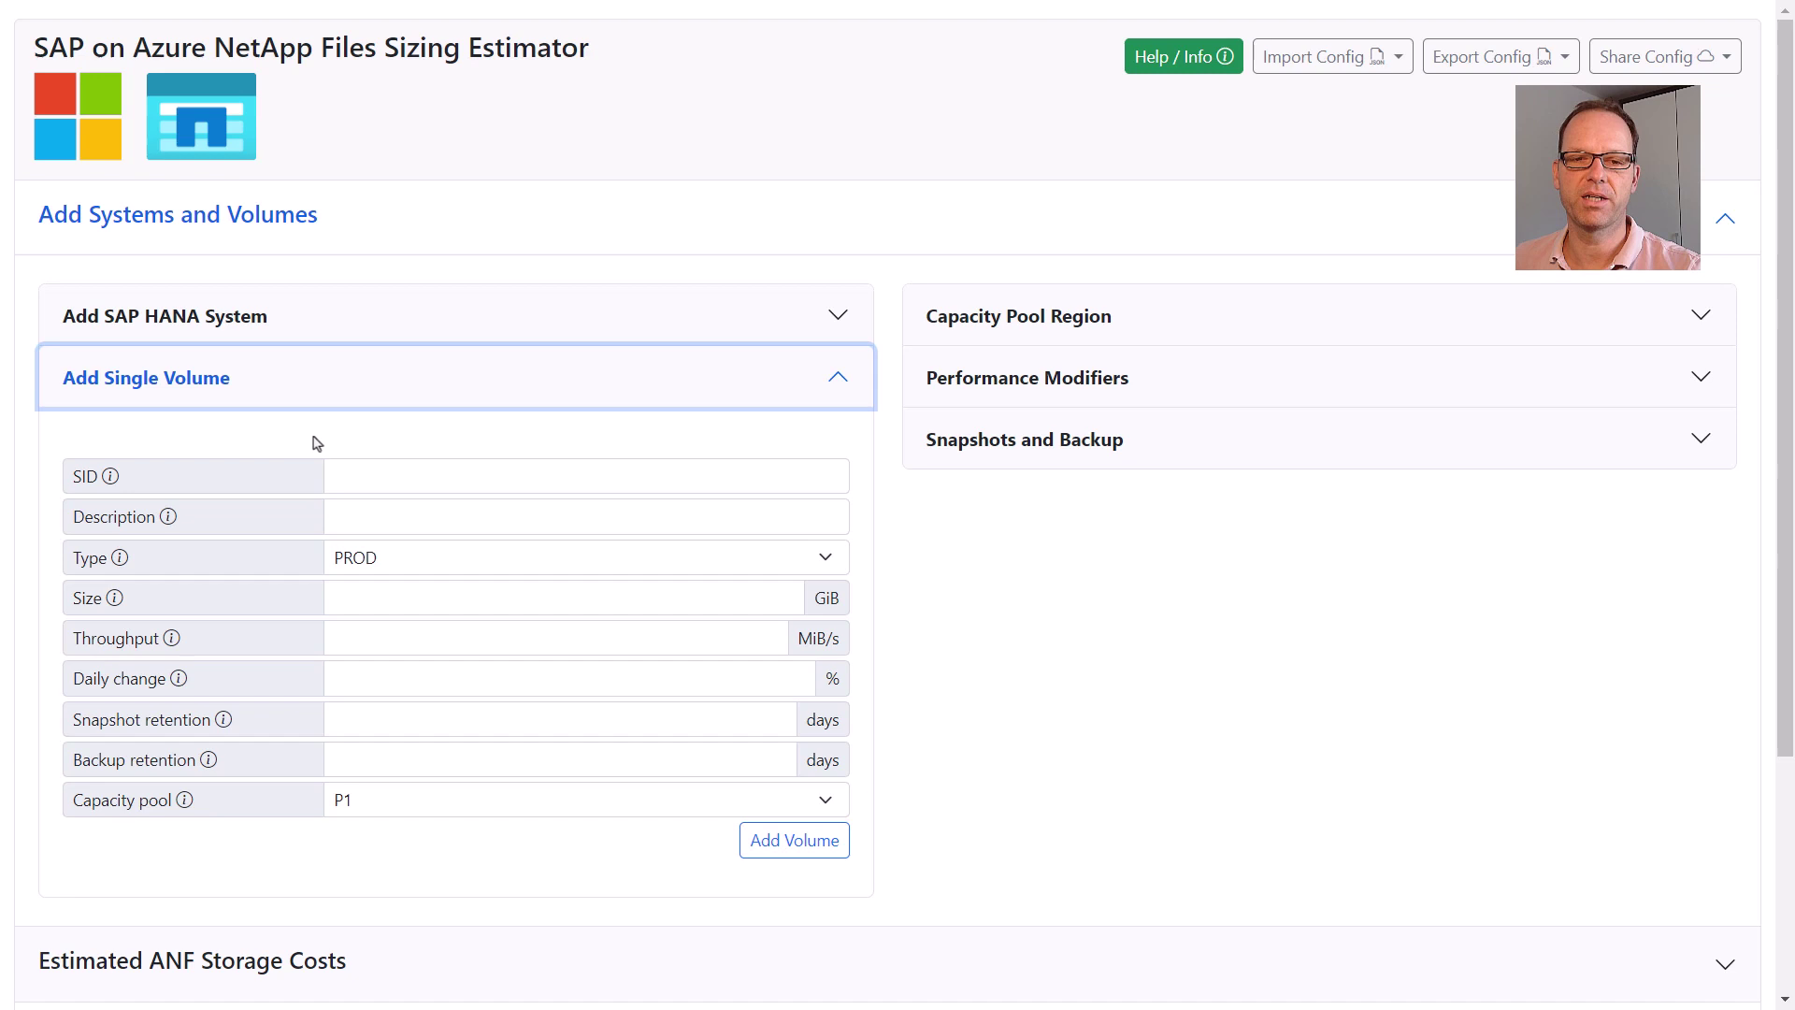
# Step: Enter volume SID FS1, description 'central transport share', type PROD and size 1024 GiB
pyautogui.click(355, 474)
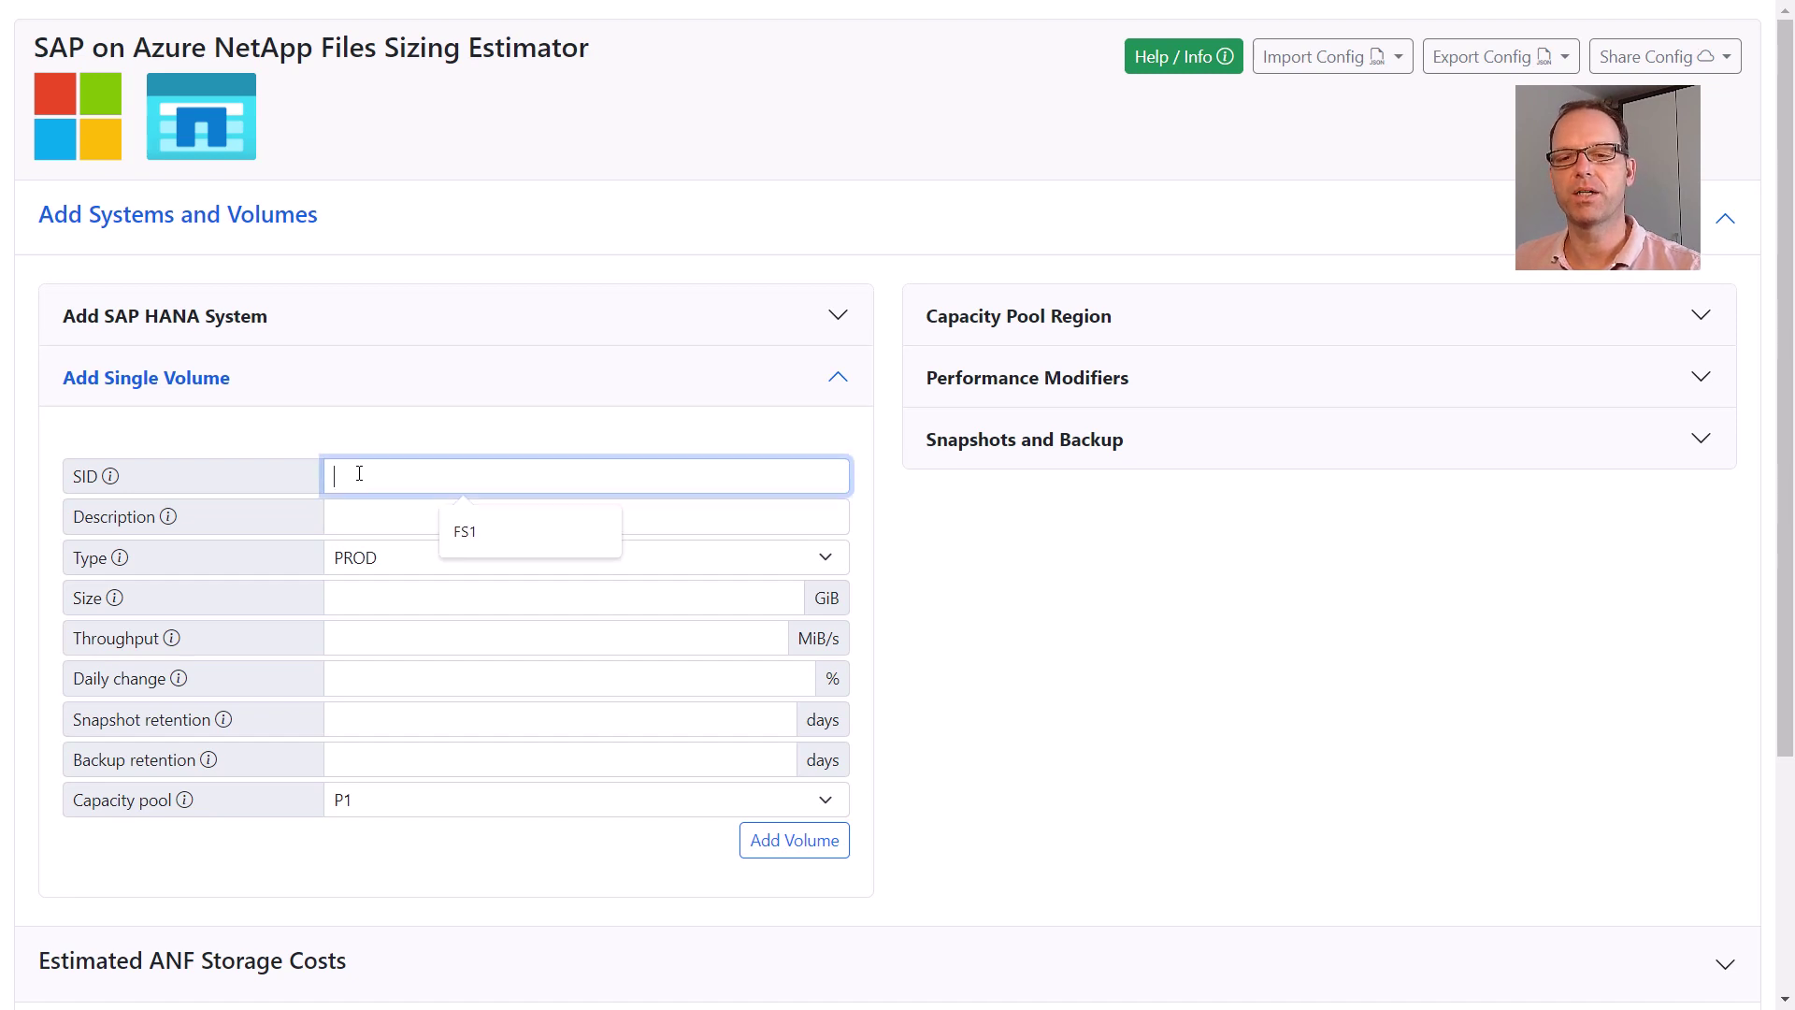
pyautogui.write('FS1')
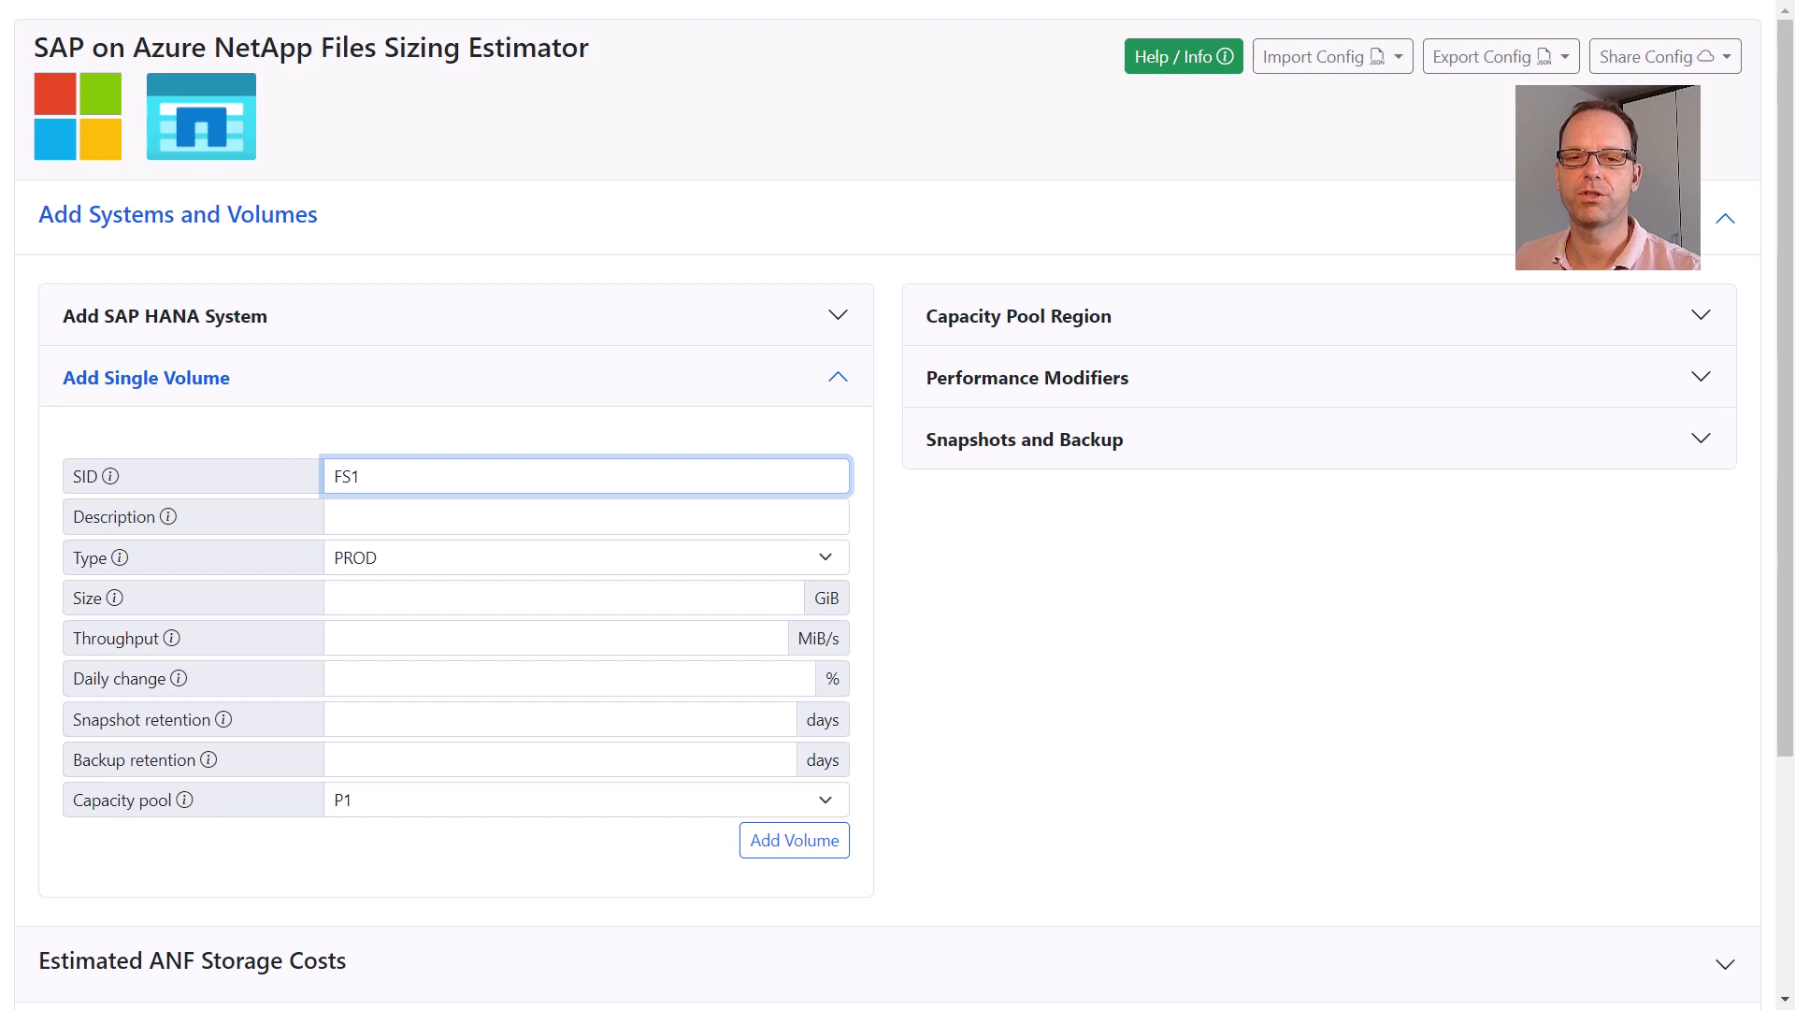
pyautogui.click(377, 514)
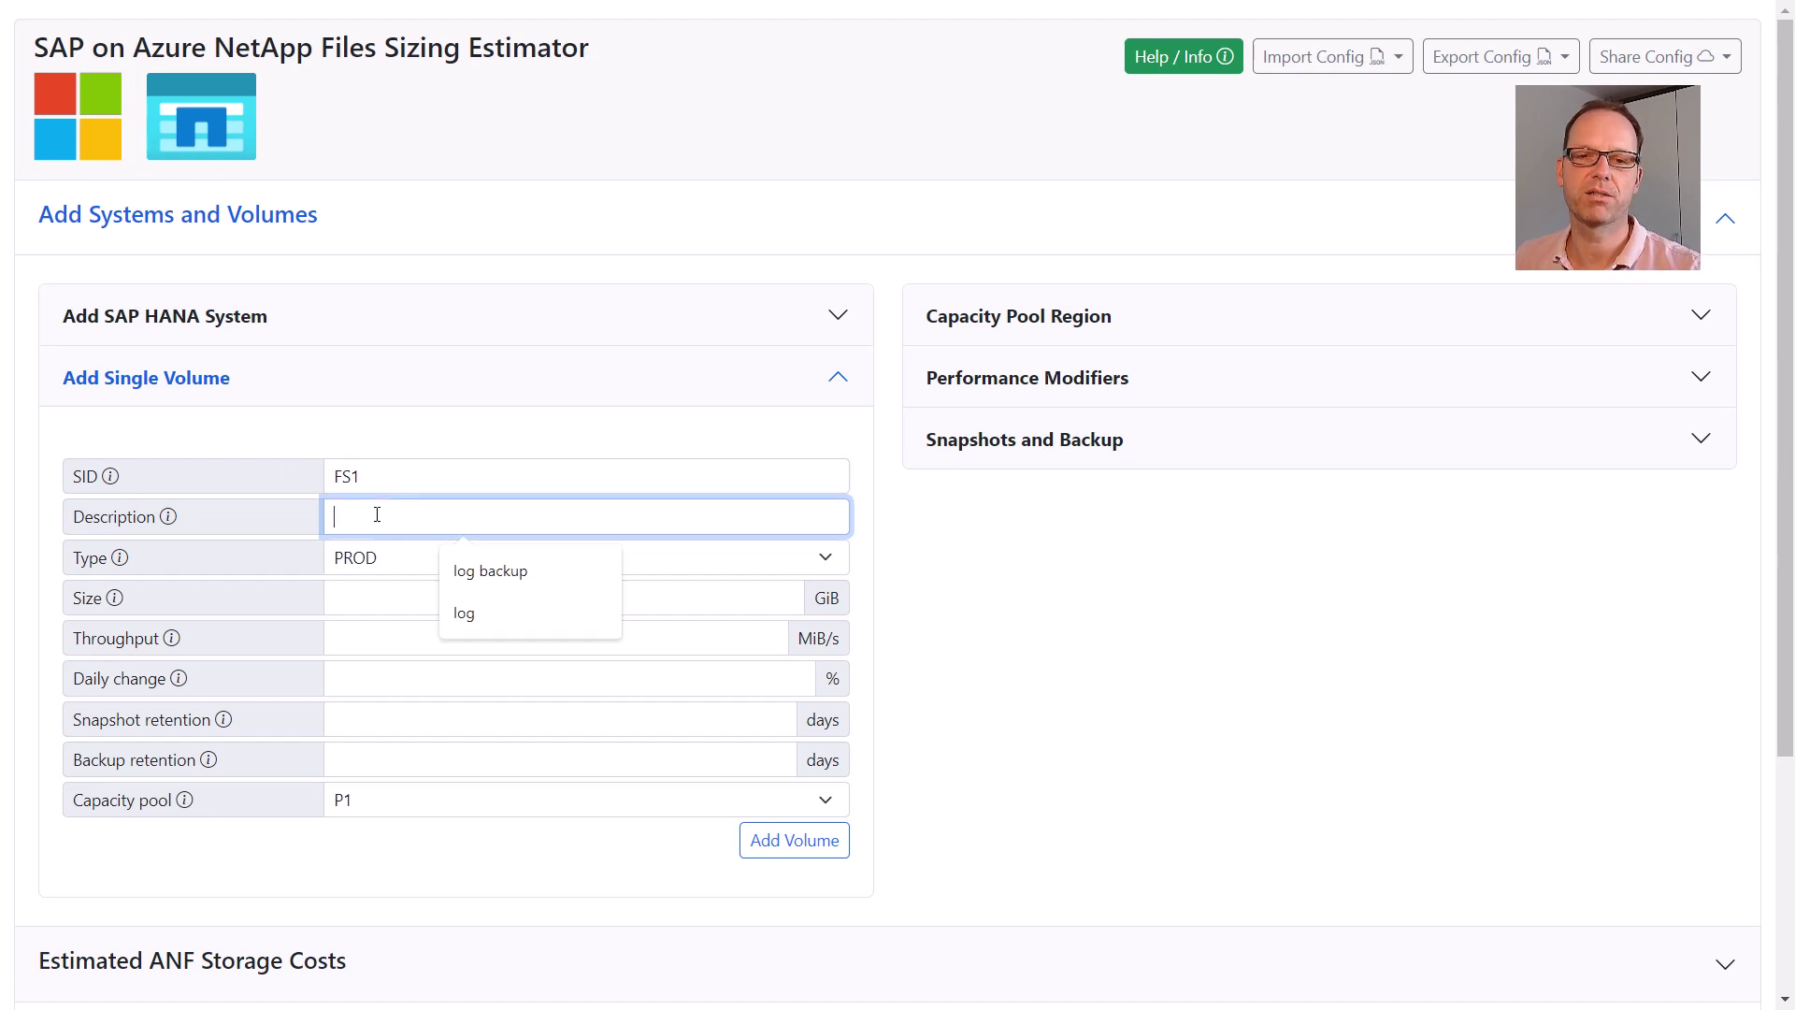
pyautogui.write('ce')
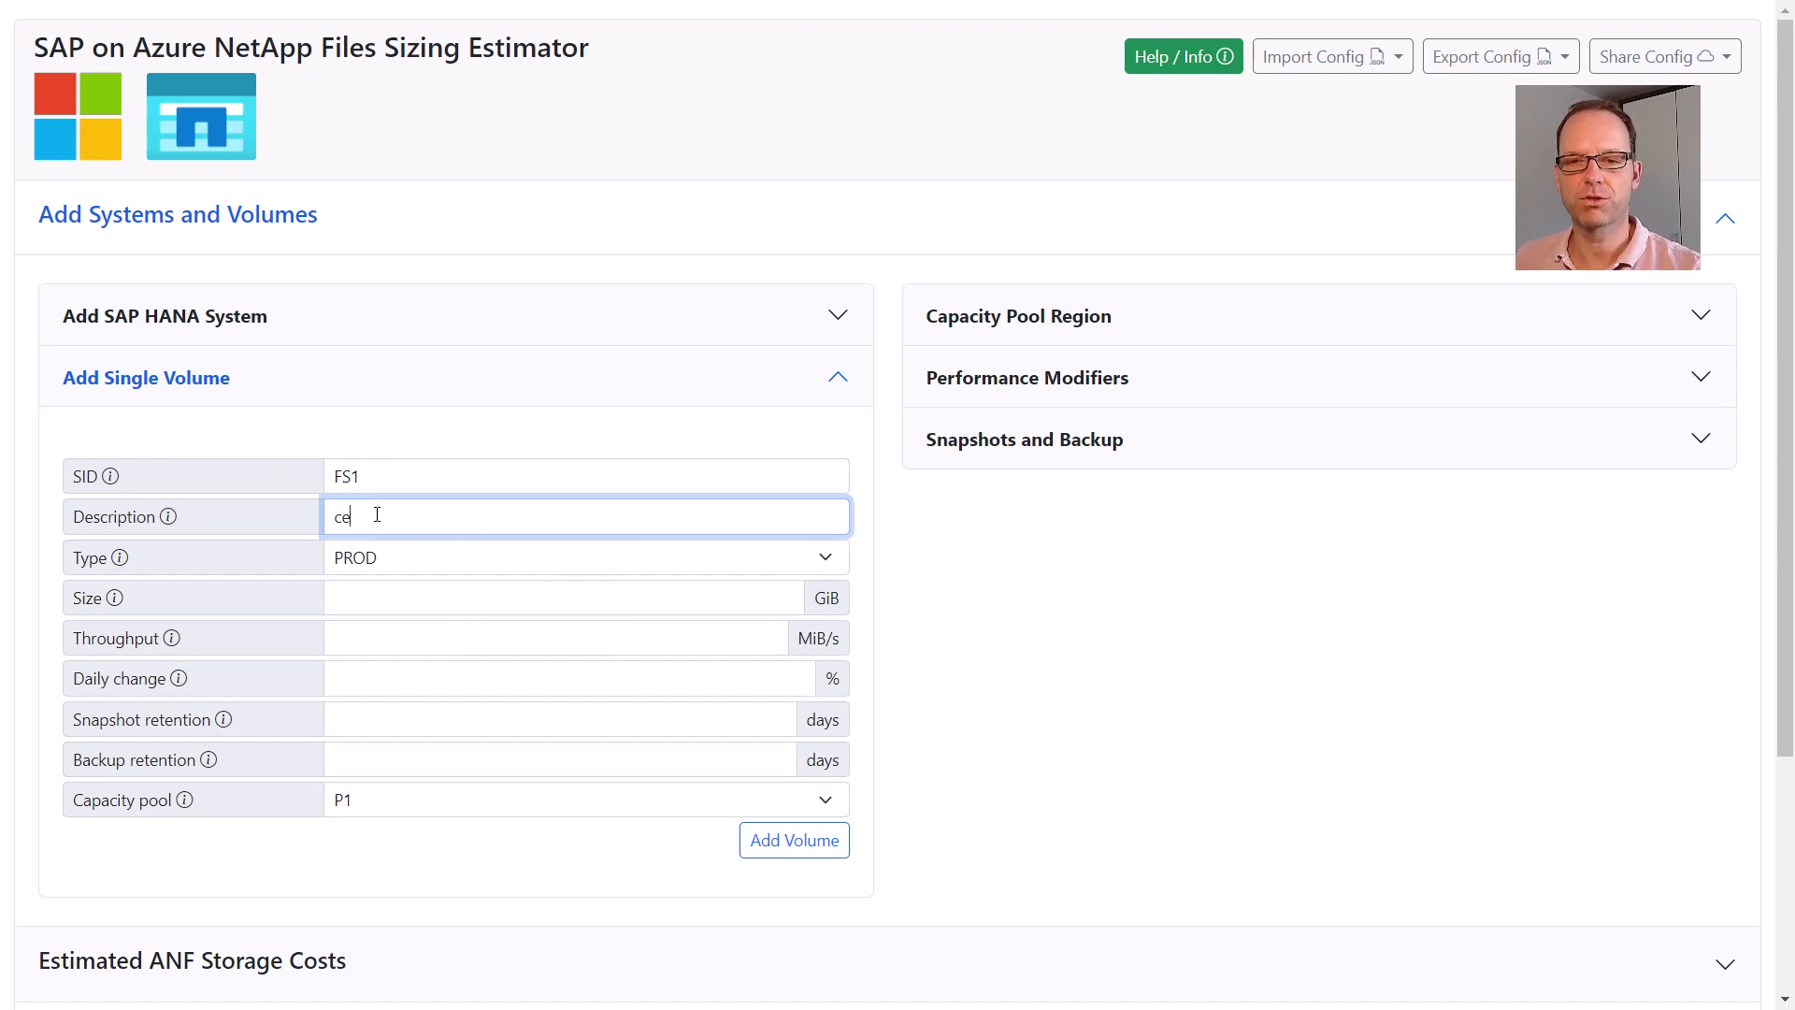
pyautogui.write('ntral ')
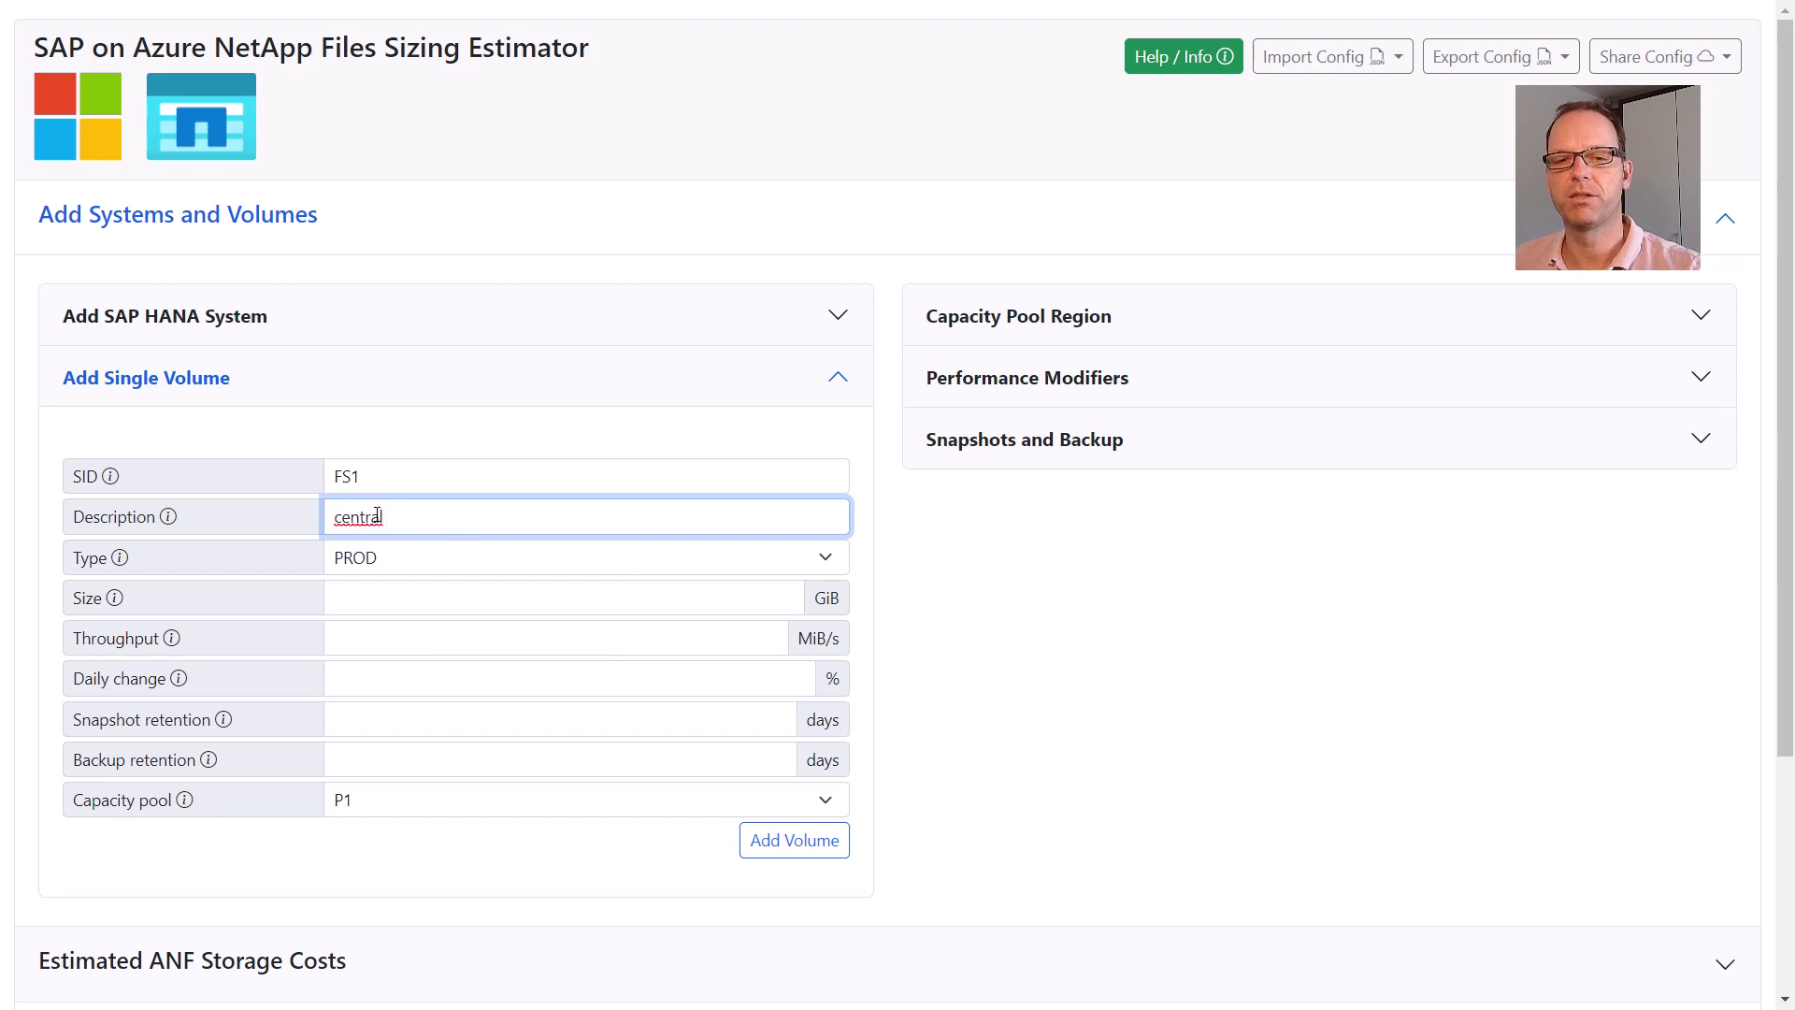
pyautogui.write('transport share')
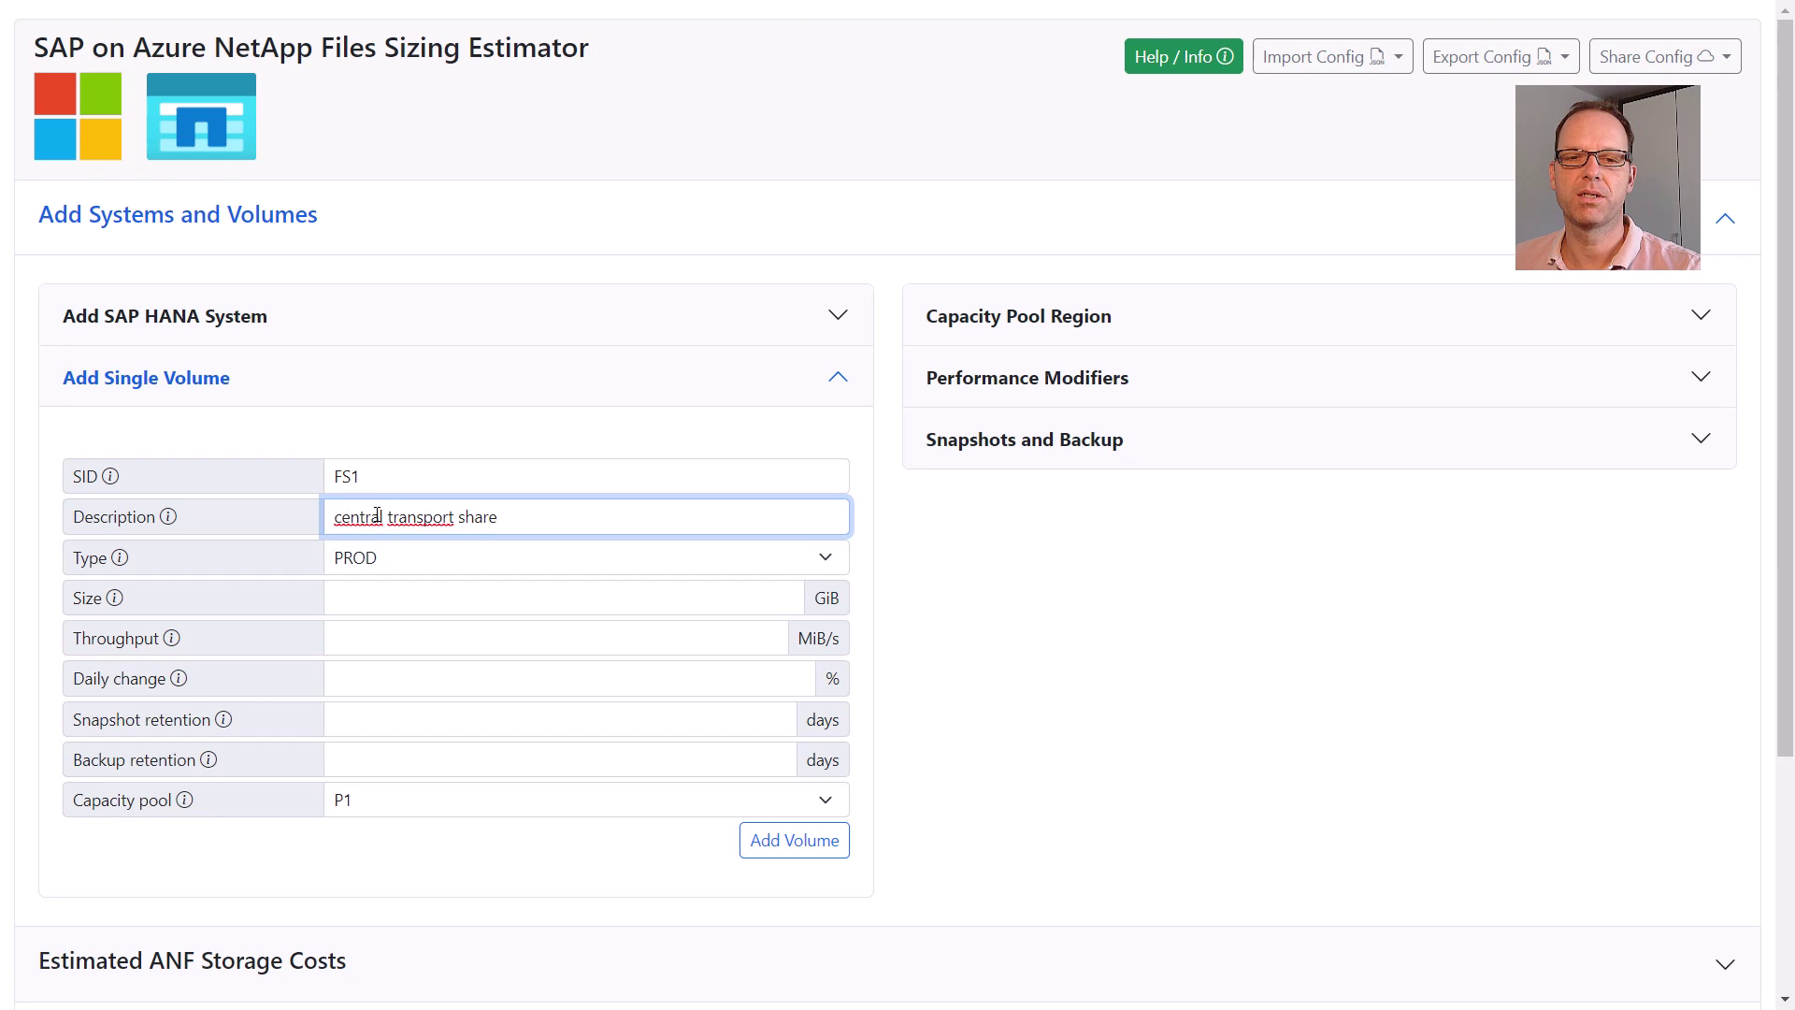
pyautogui.click(407, 564)
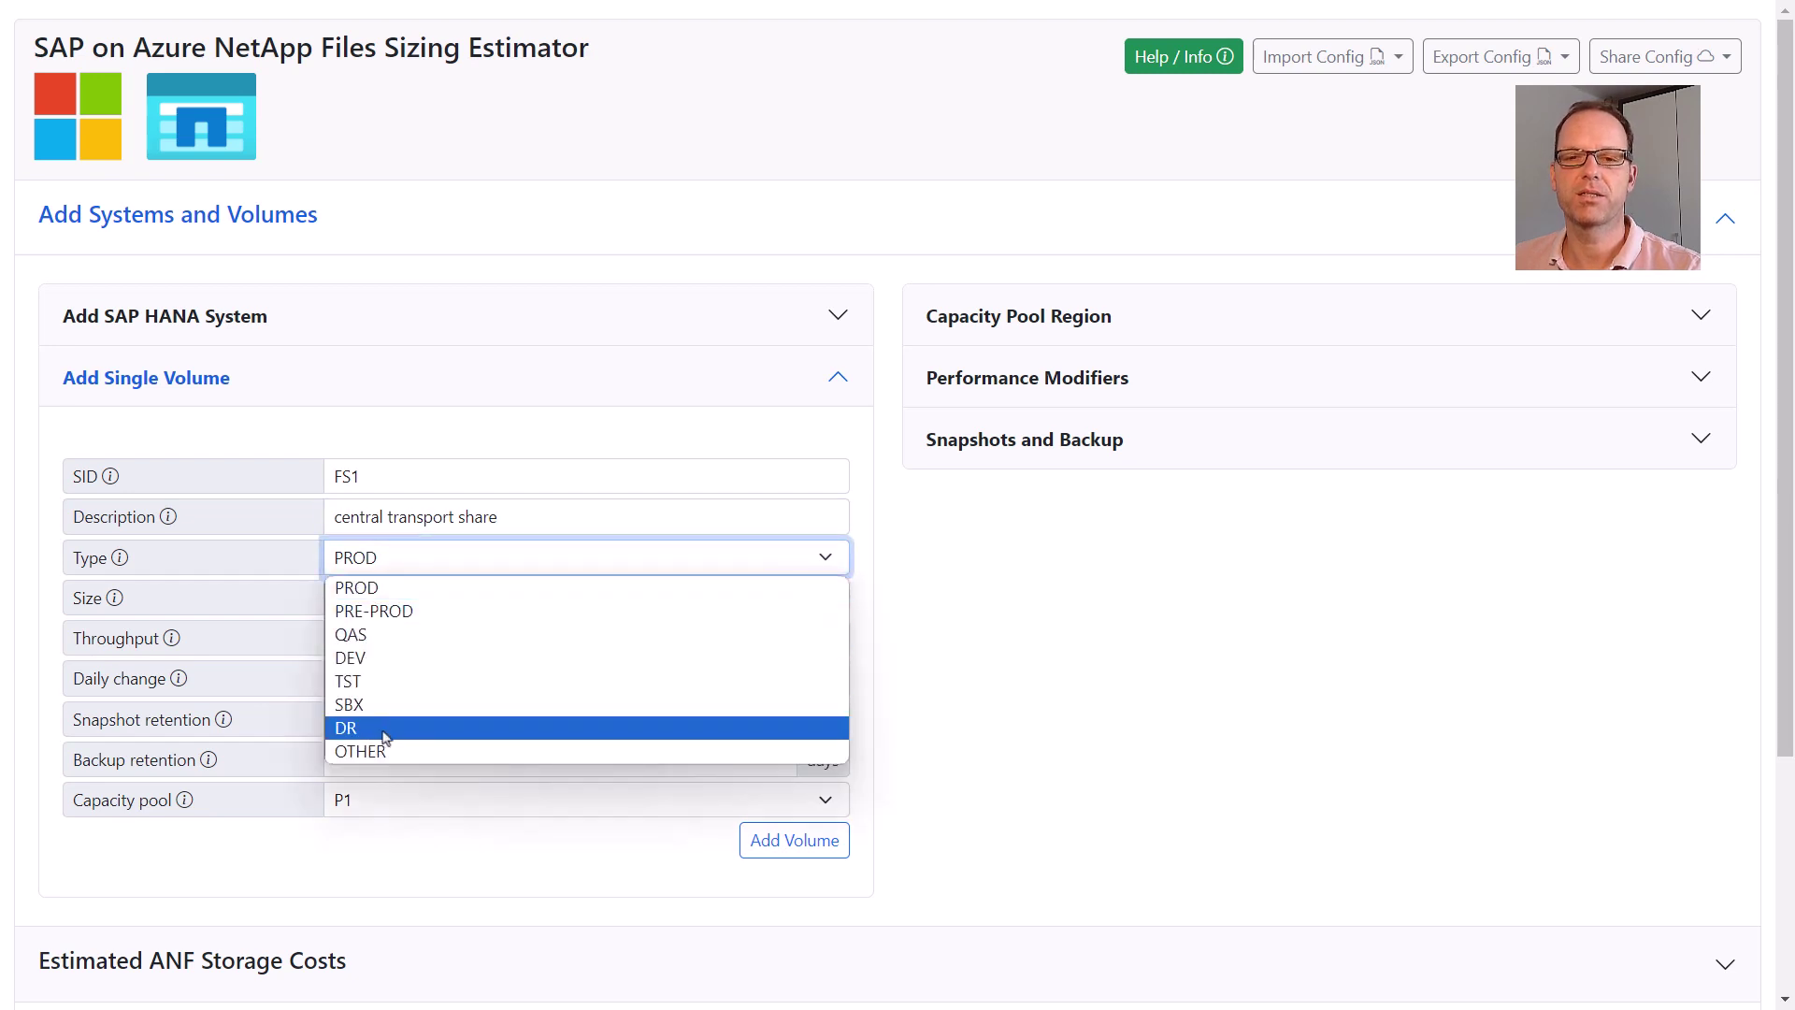
pyautogui.click(385, 588)
pyautogui.click(387, 595)
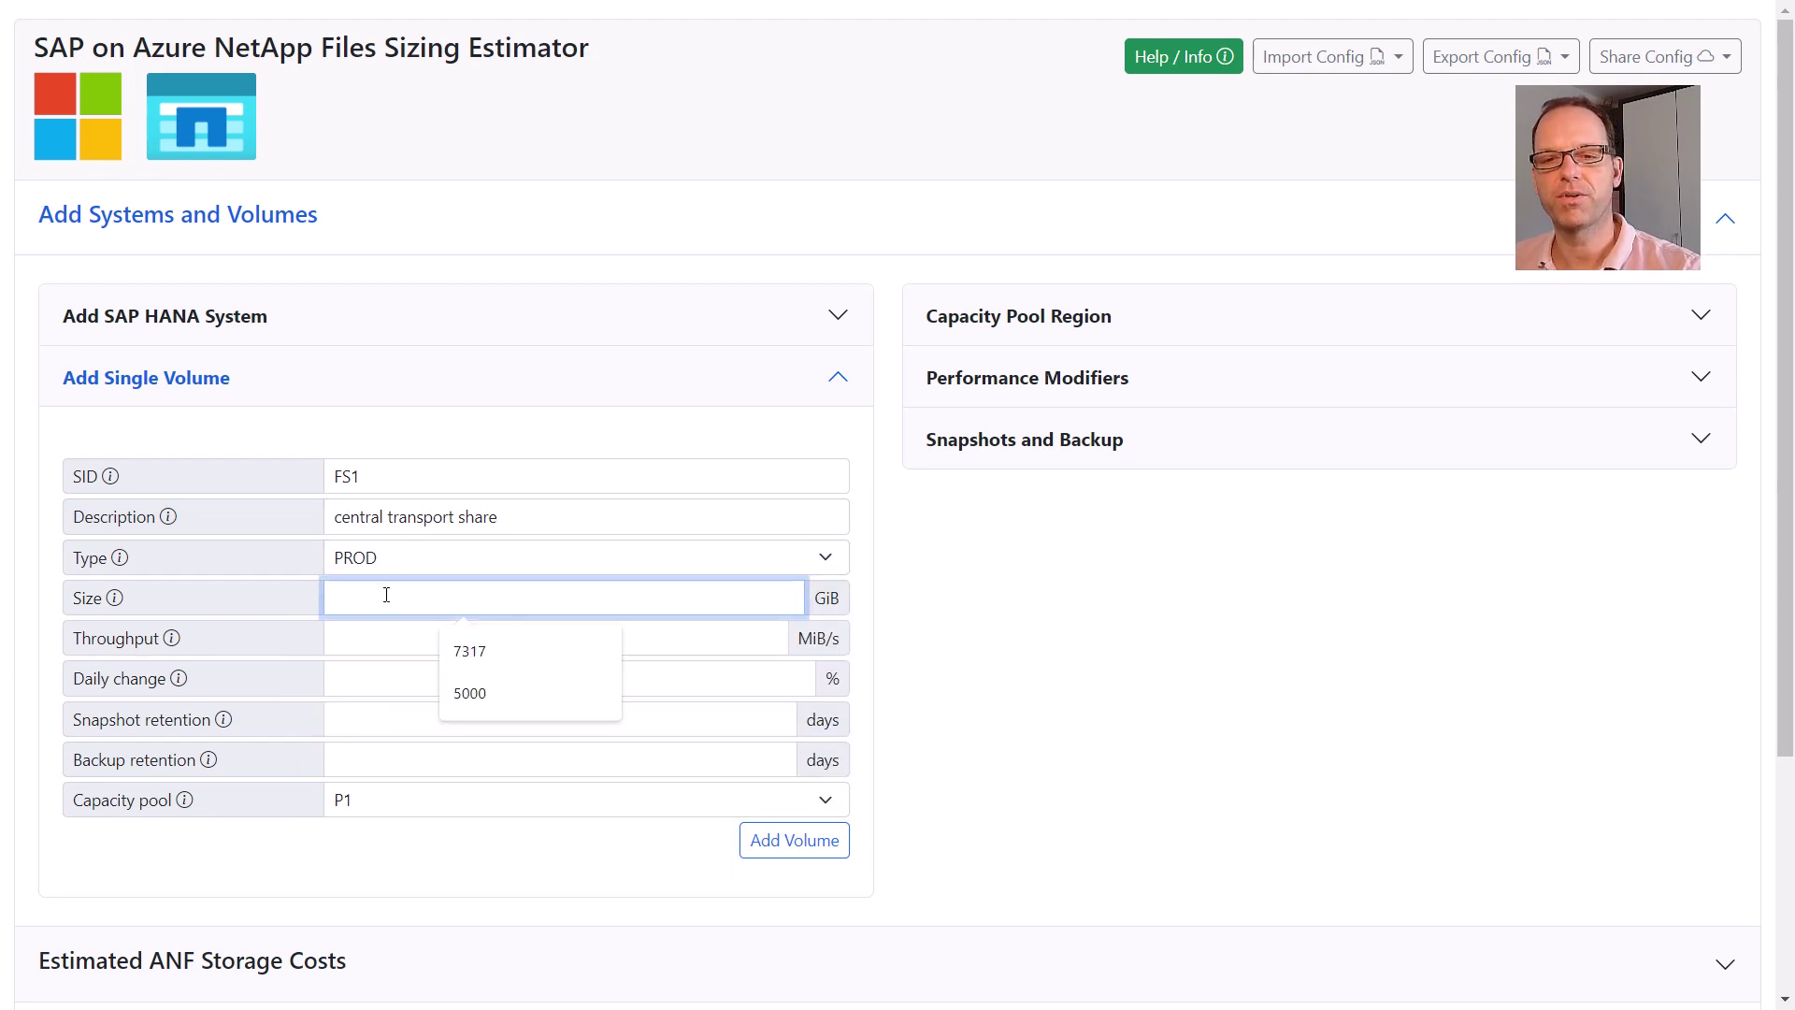
pyautogui.write('1024')
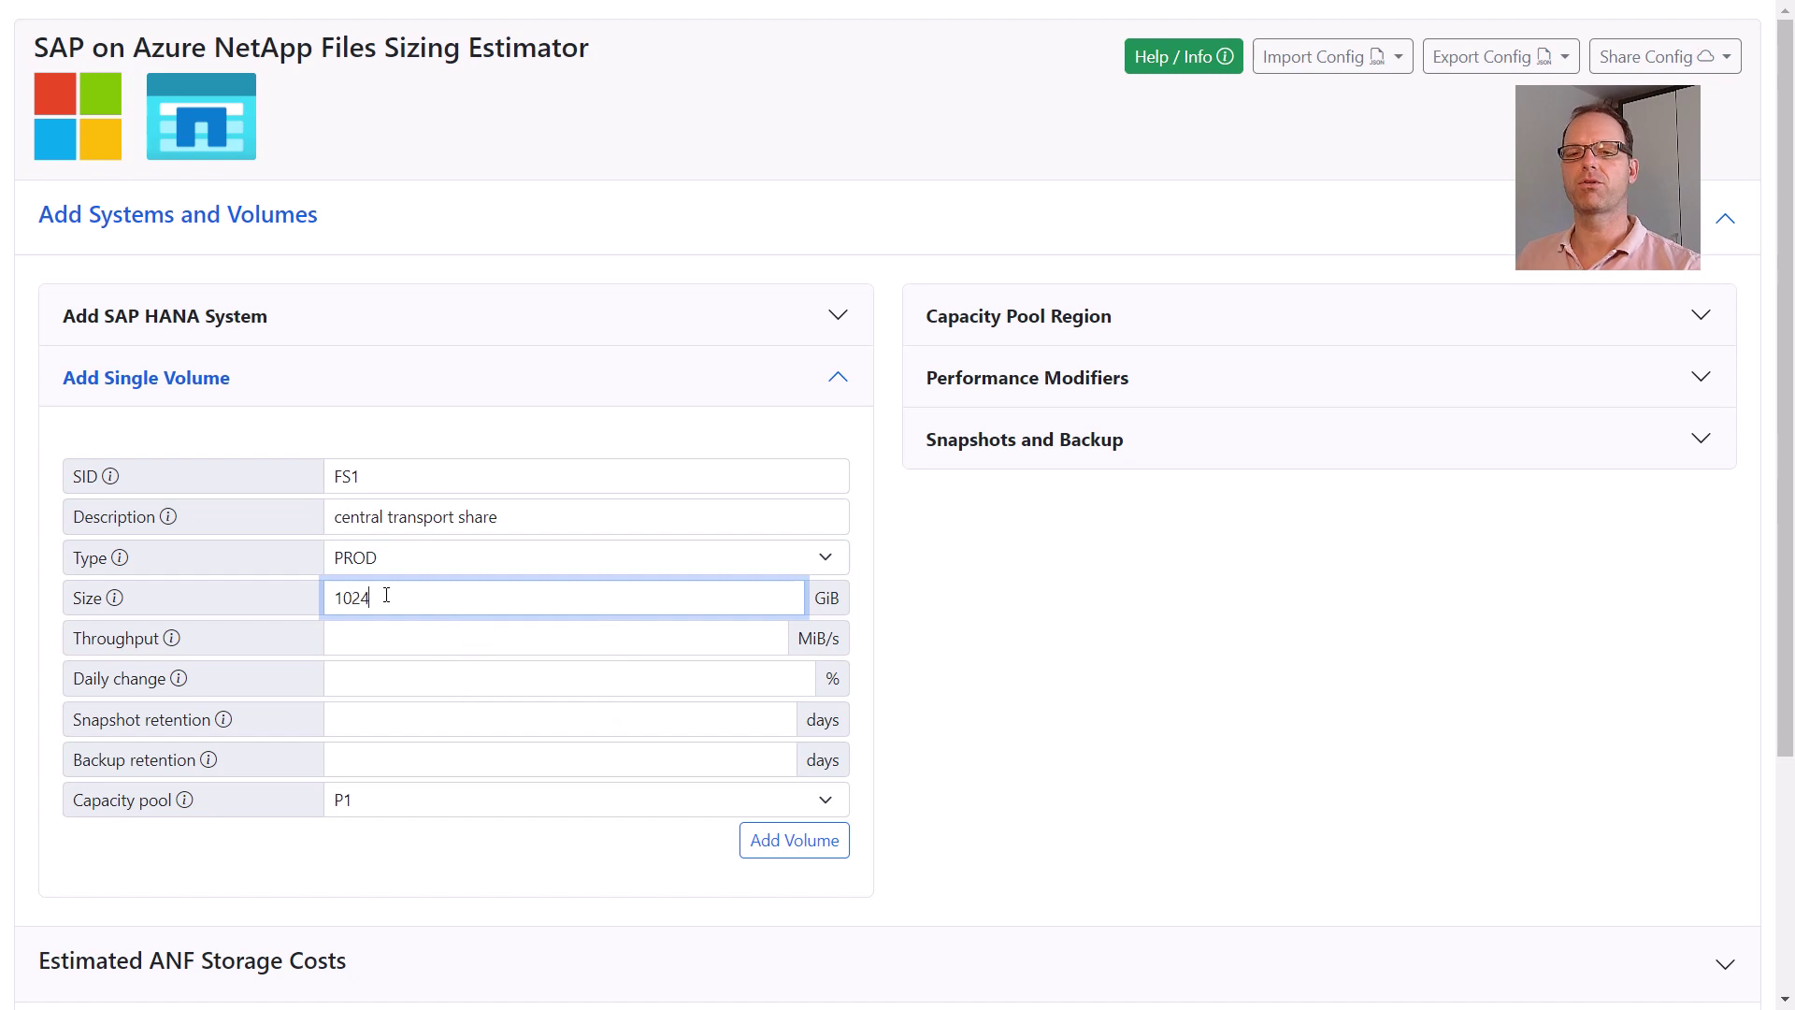
# Step: Set 64 MiB/s throughput, 1% daily change, 5-day snapshots, 10-day backups, and add FS1
pyautogui.click(383, 638)
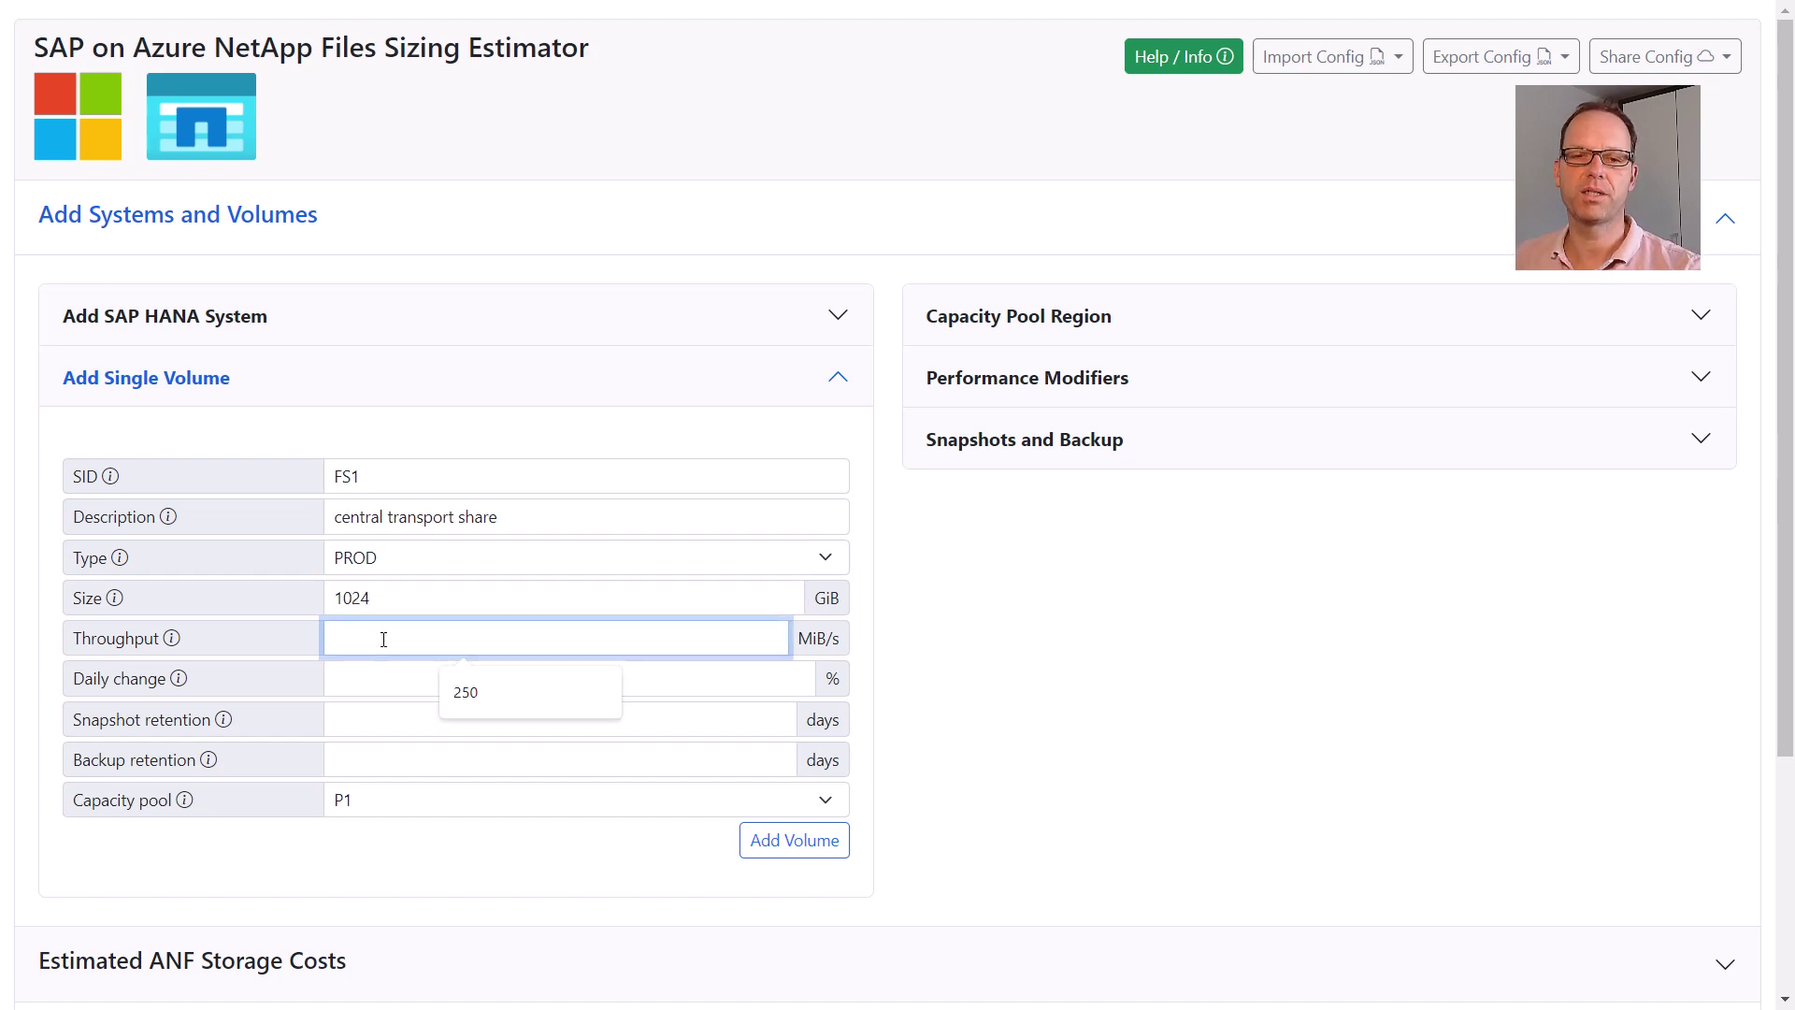
pyautogui.write('64')
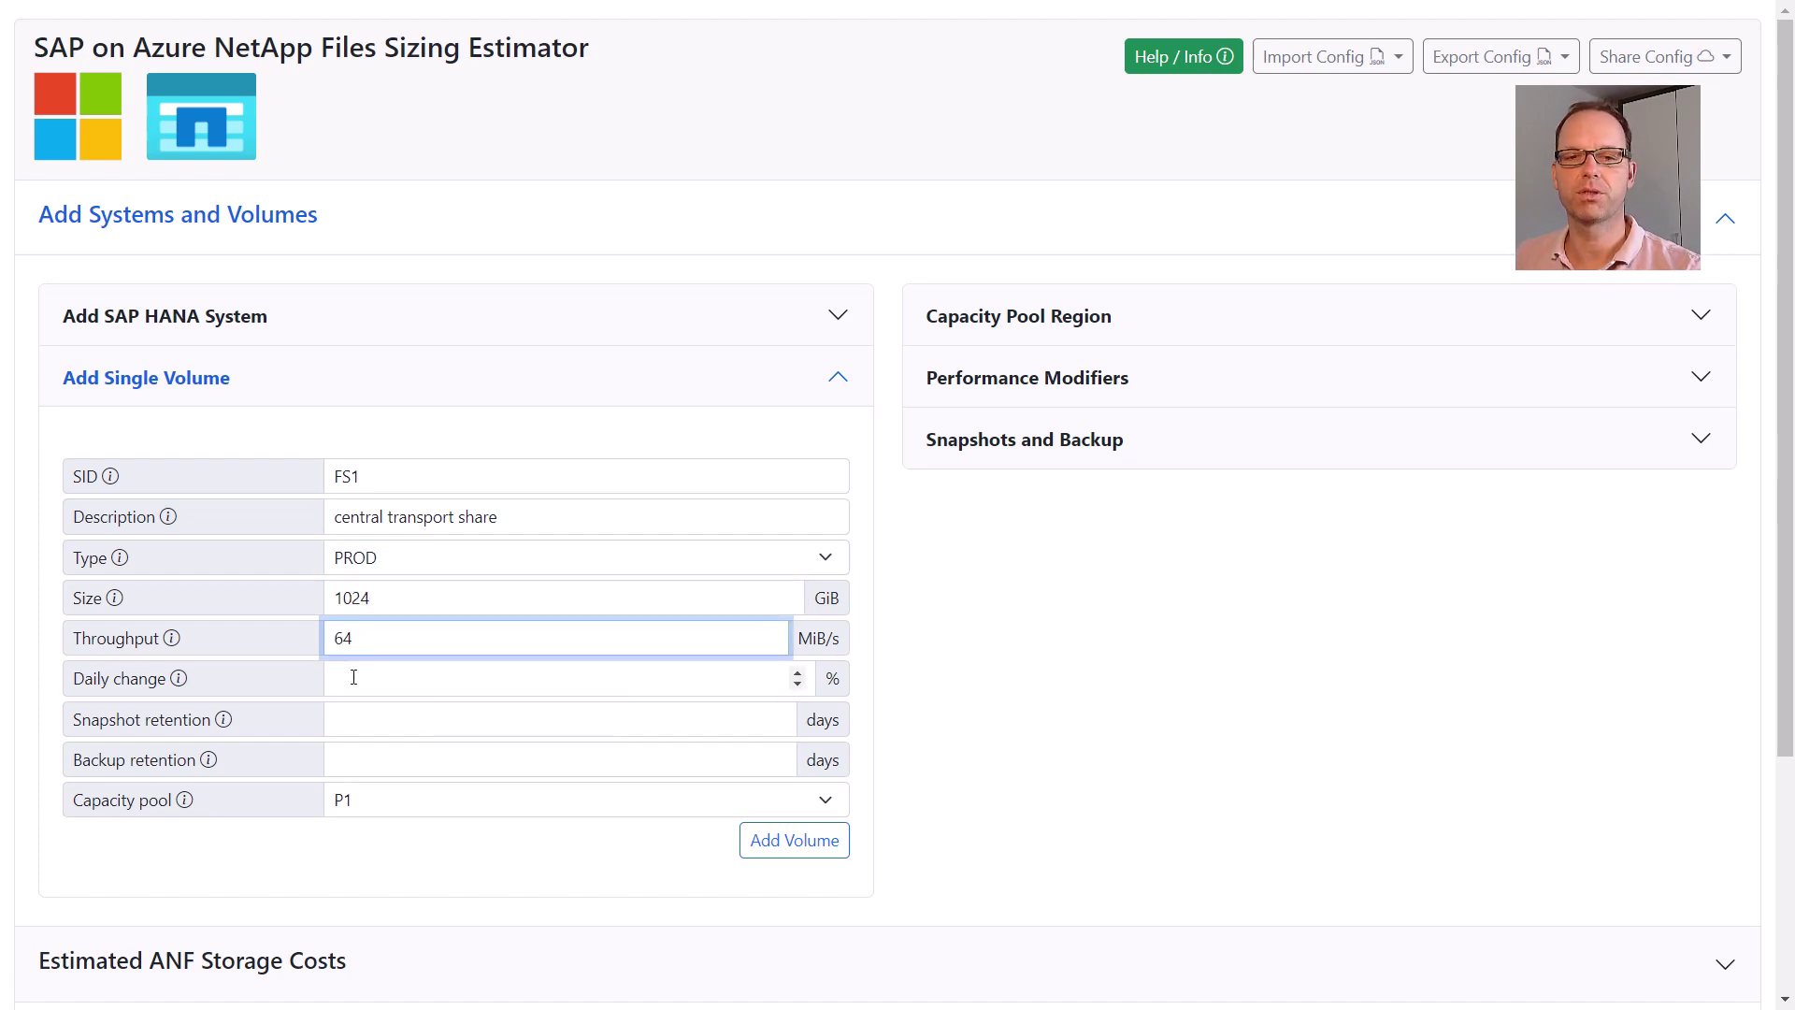
pyautogui.click(349, 687)
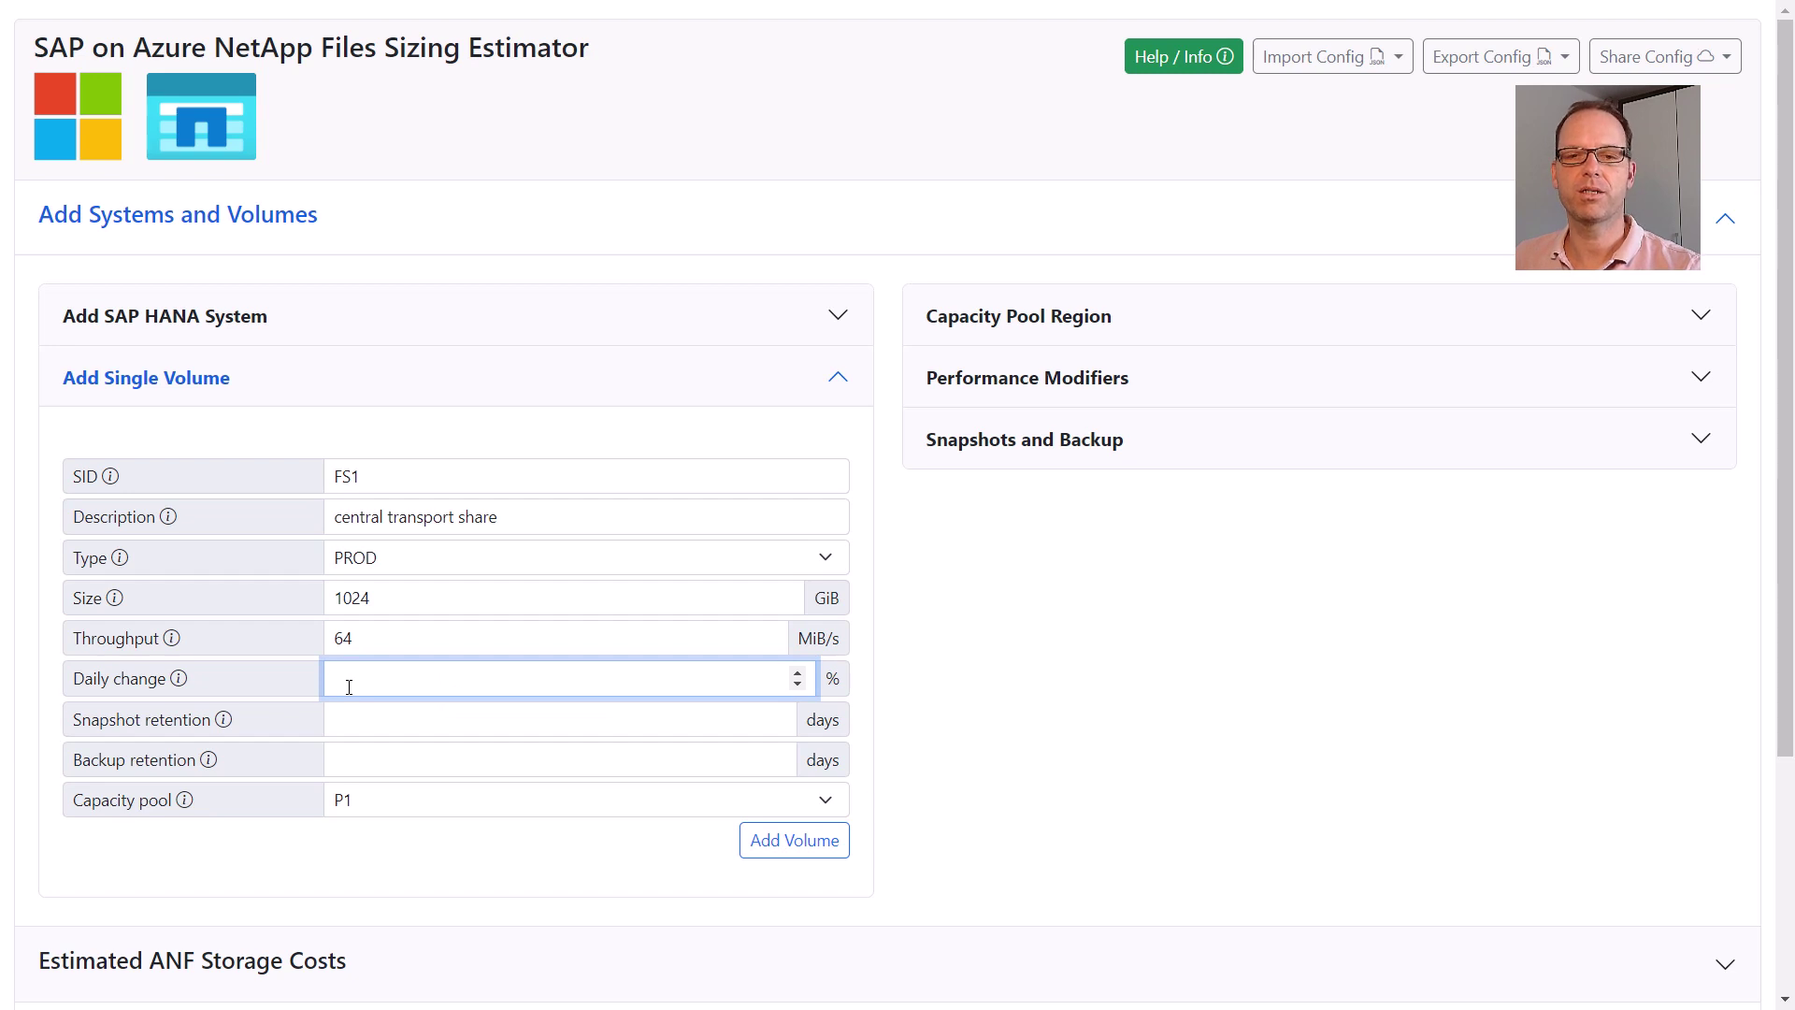
pyautogui.write('1')
pyautogui.click(352, 720)
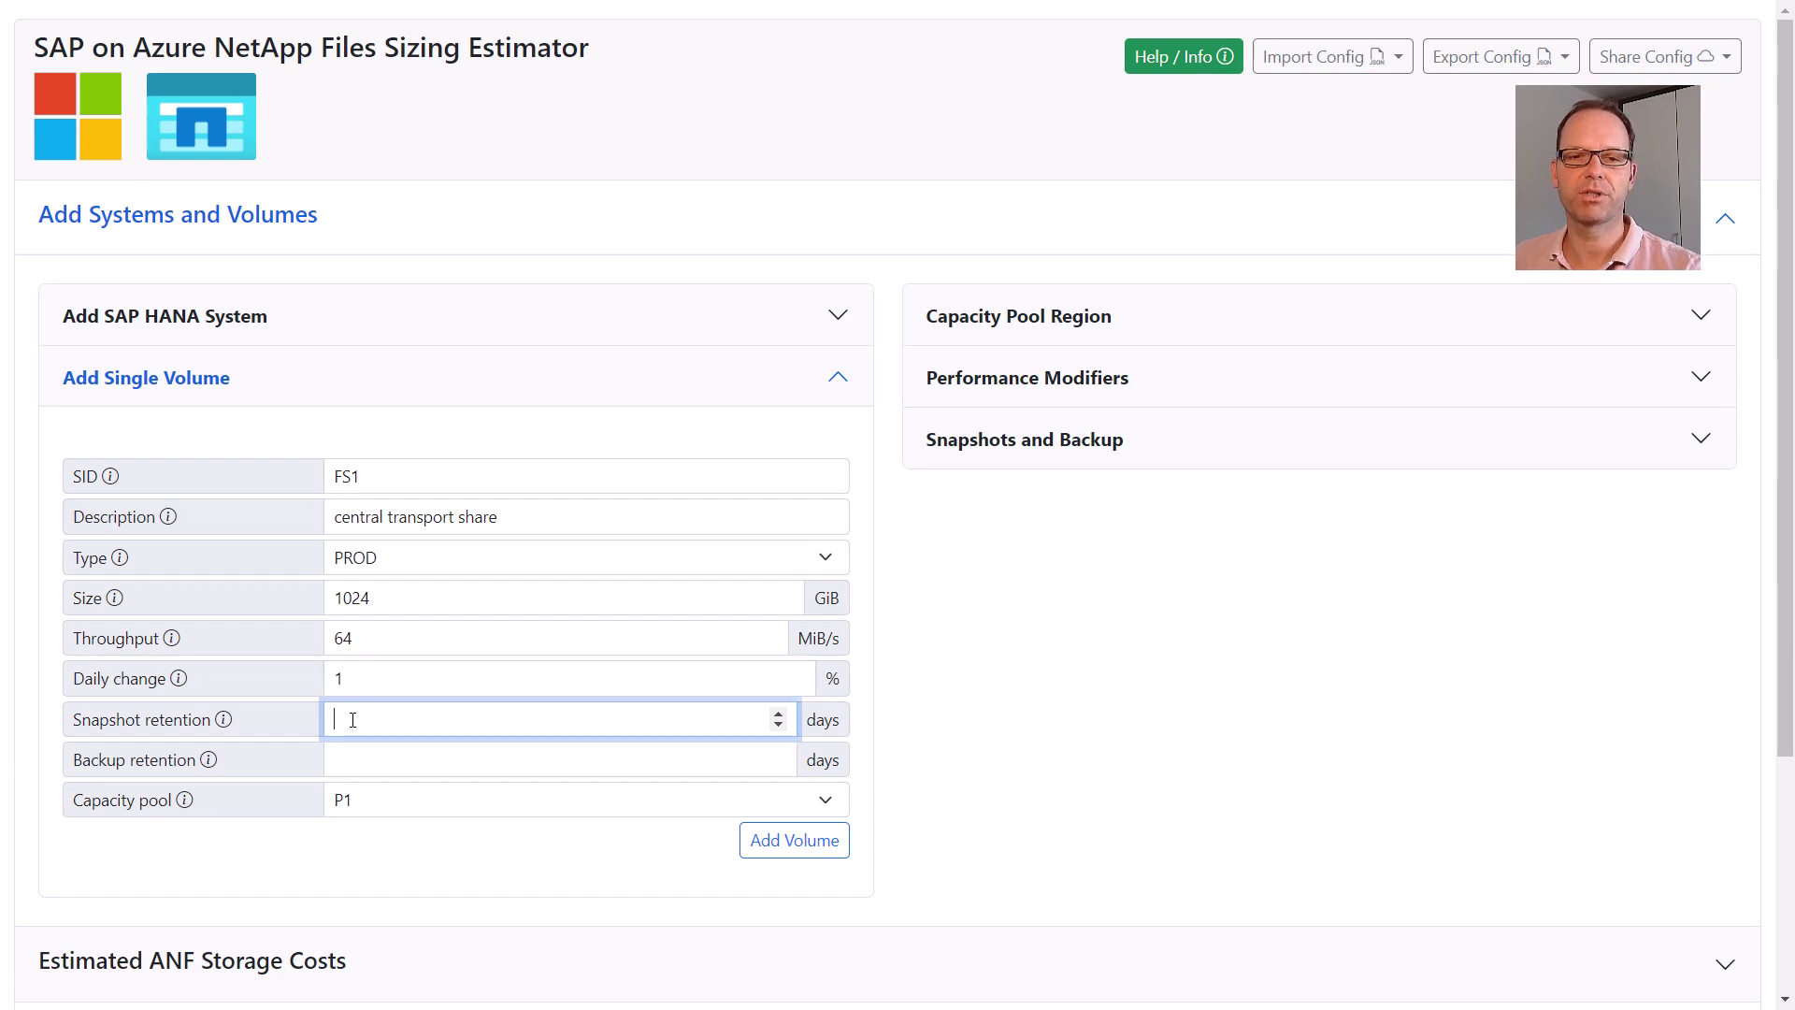
pyautogui.write('5')
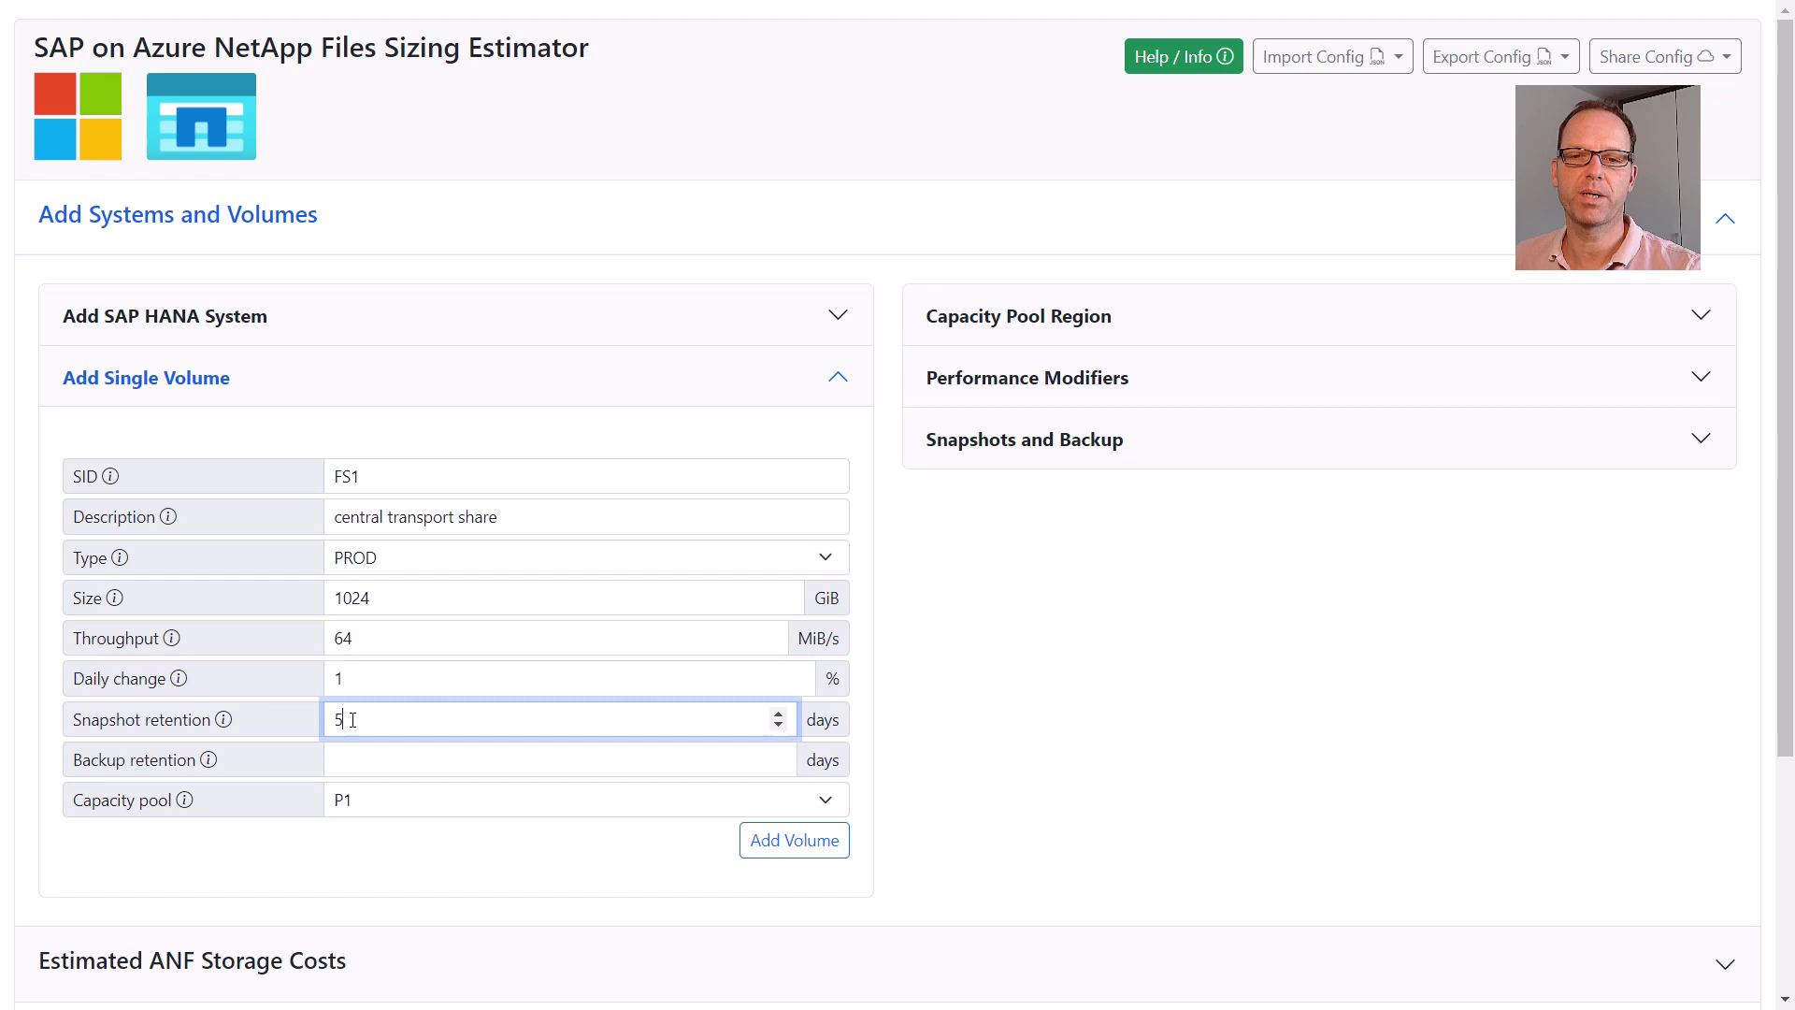
pyautogui.click(353, 756)
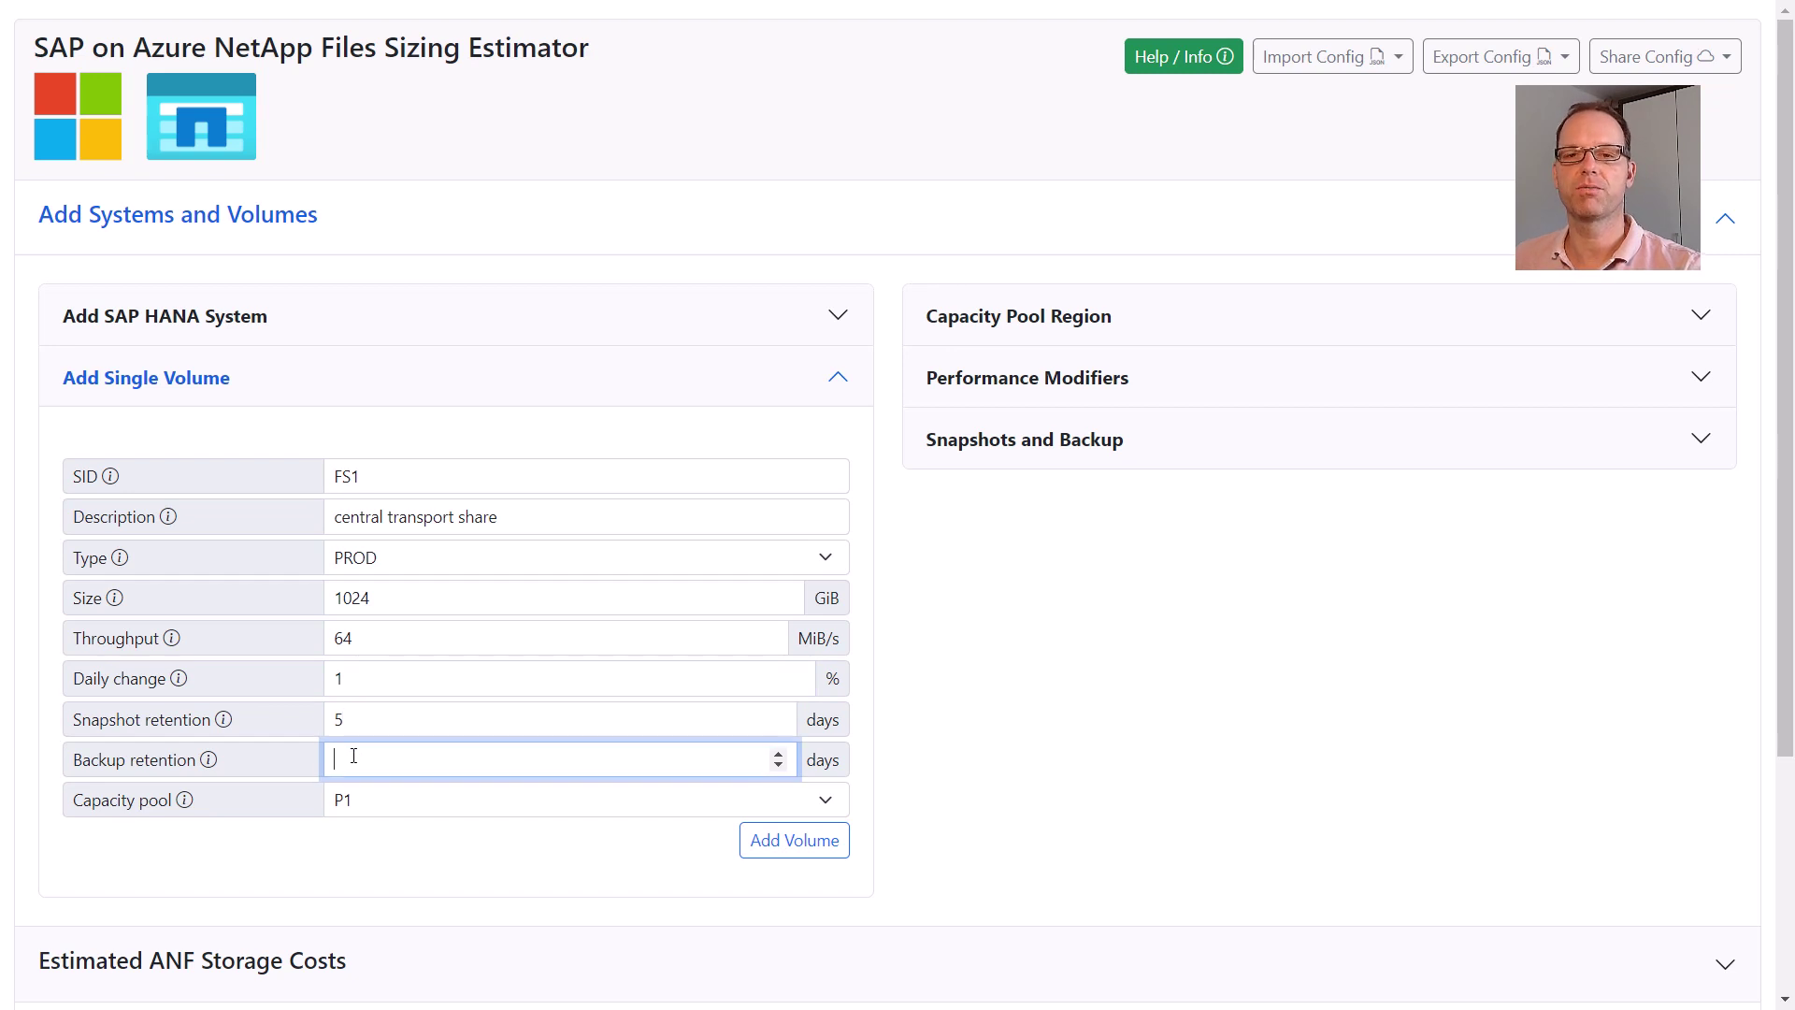
pyautogui.write('10')
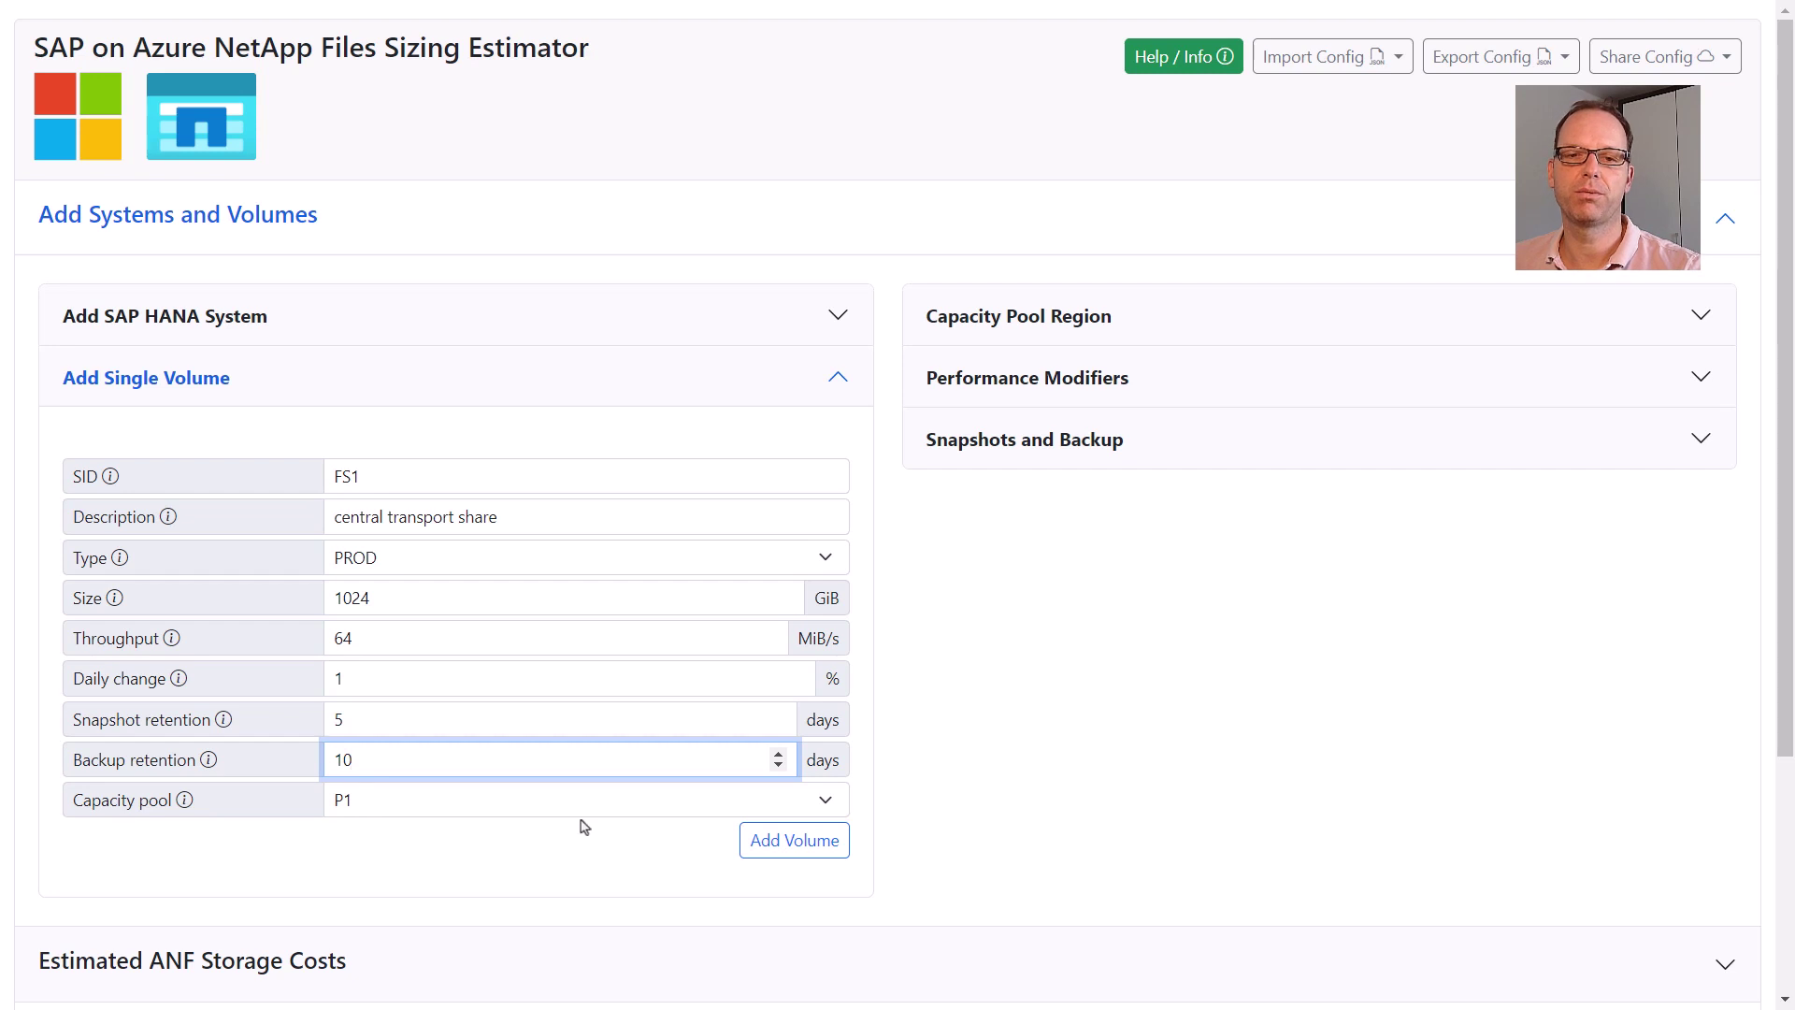
pyautogui.click(773, 841)
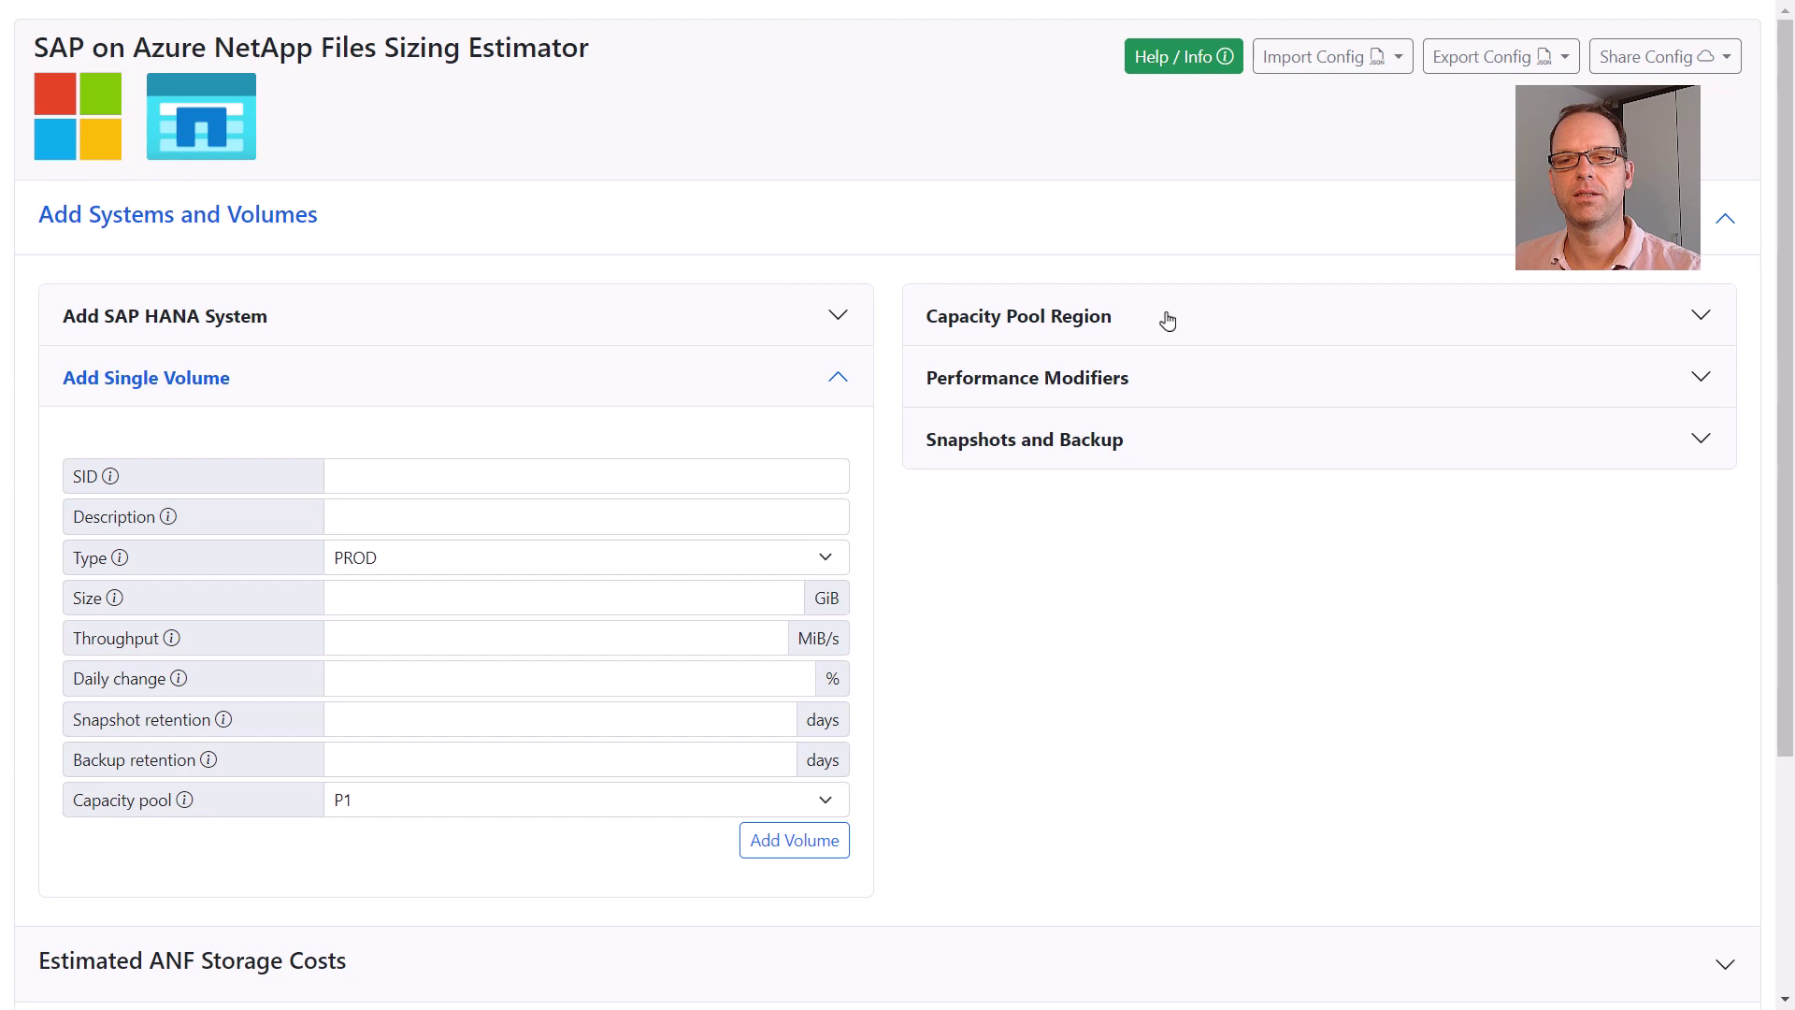
# Step: Set pool P2's region to West US, apply the update, and reveal Performance Modifiers
pyautogui.click(1168, 321)
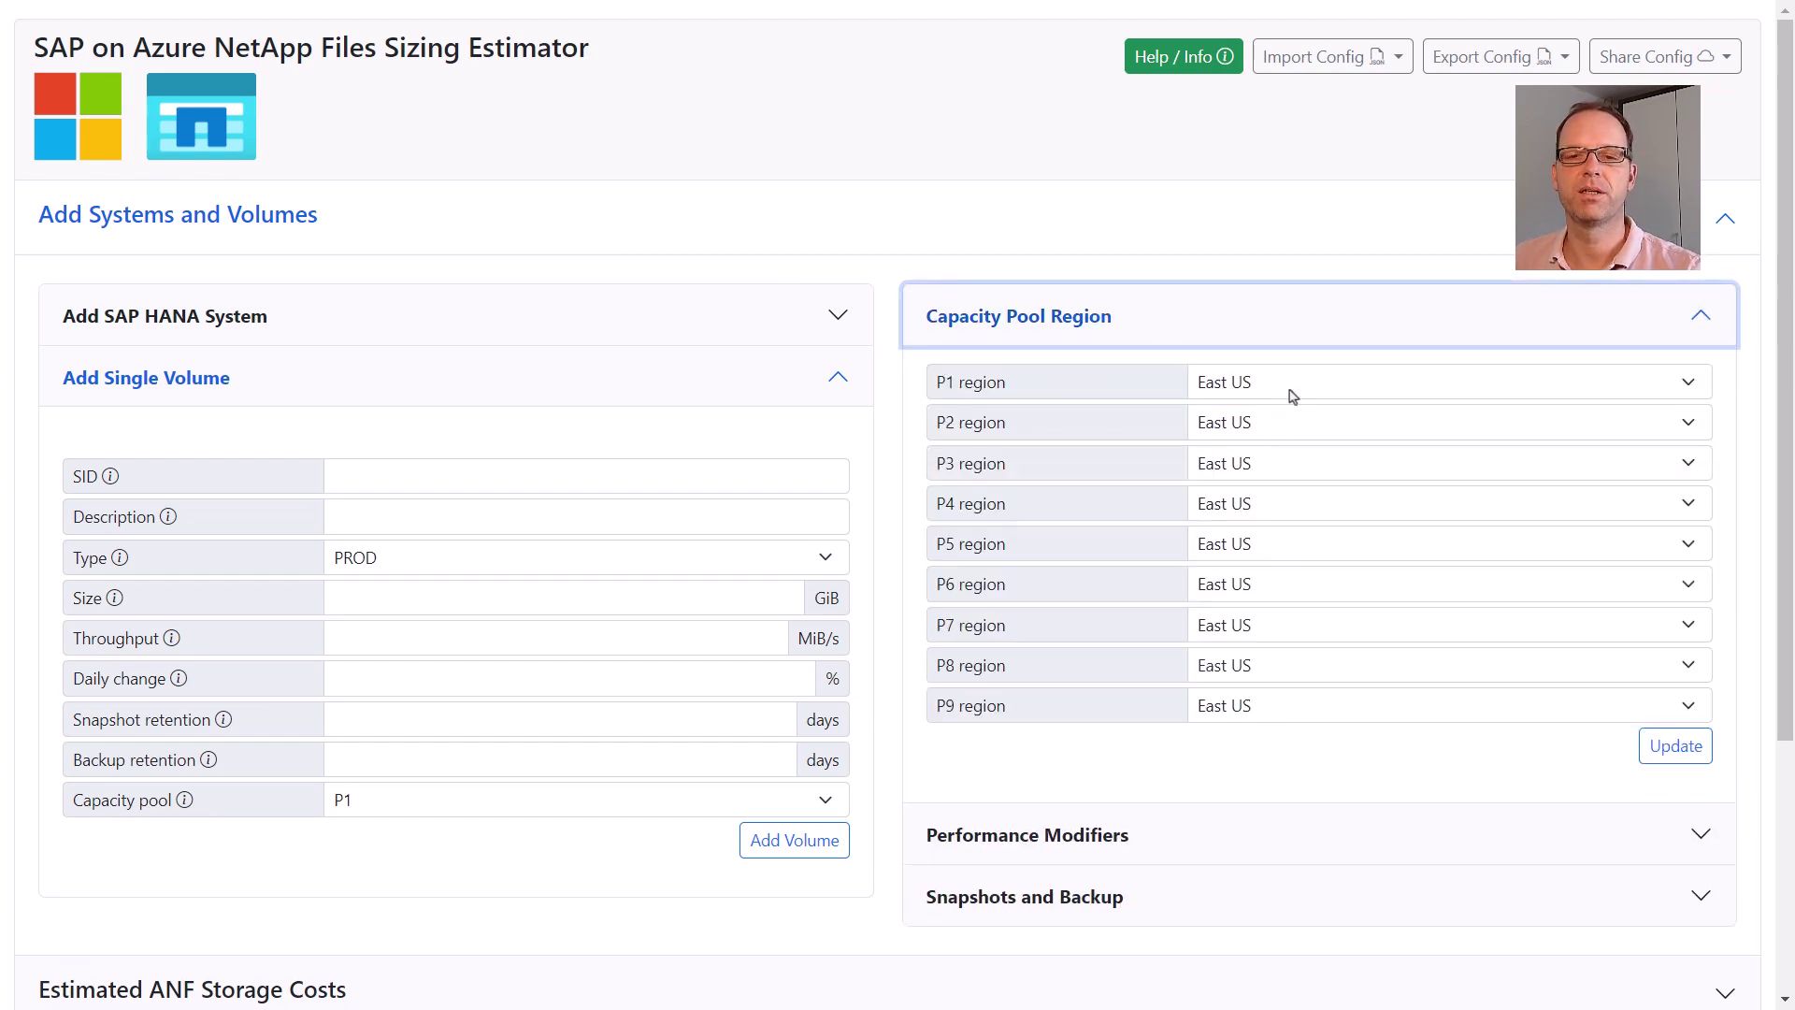
pyautogui.click(1276, 419)
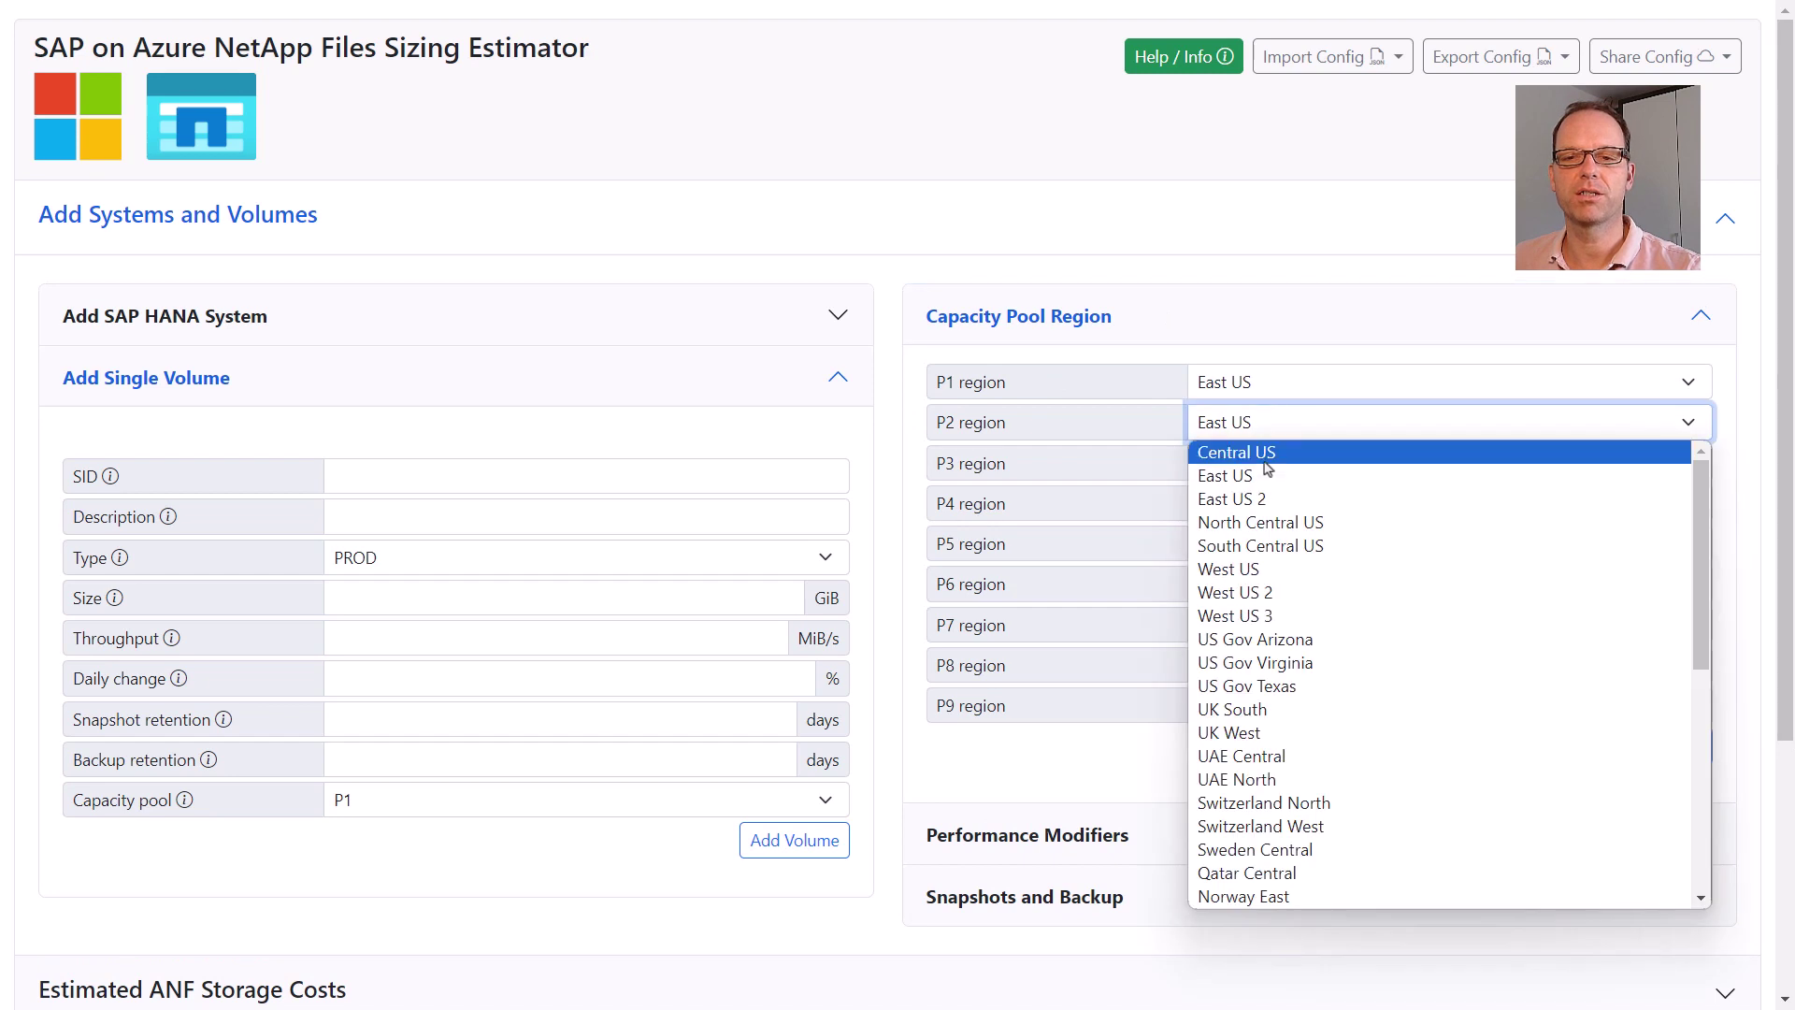
pyautogui.click(1264, 568)
pyautogui.click(1672, 745)
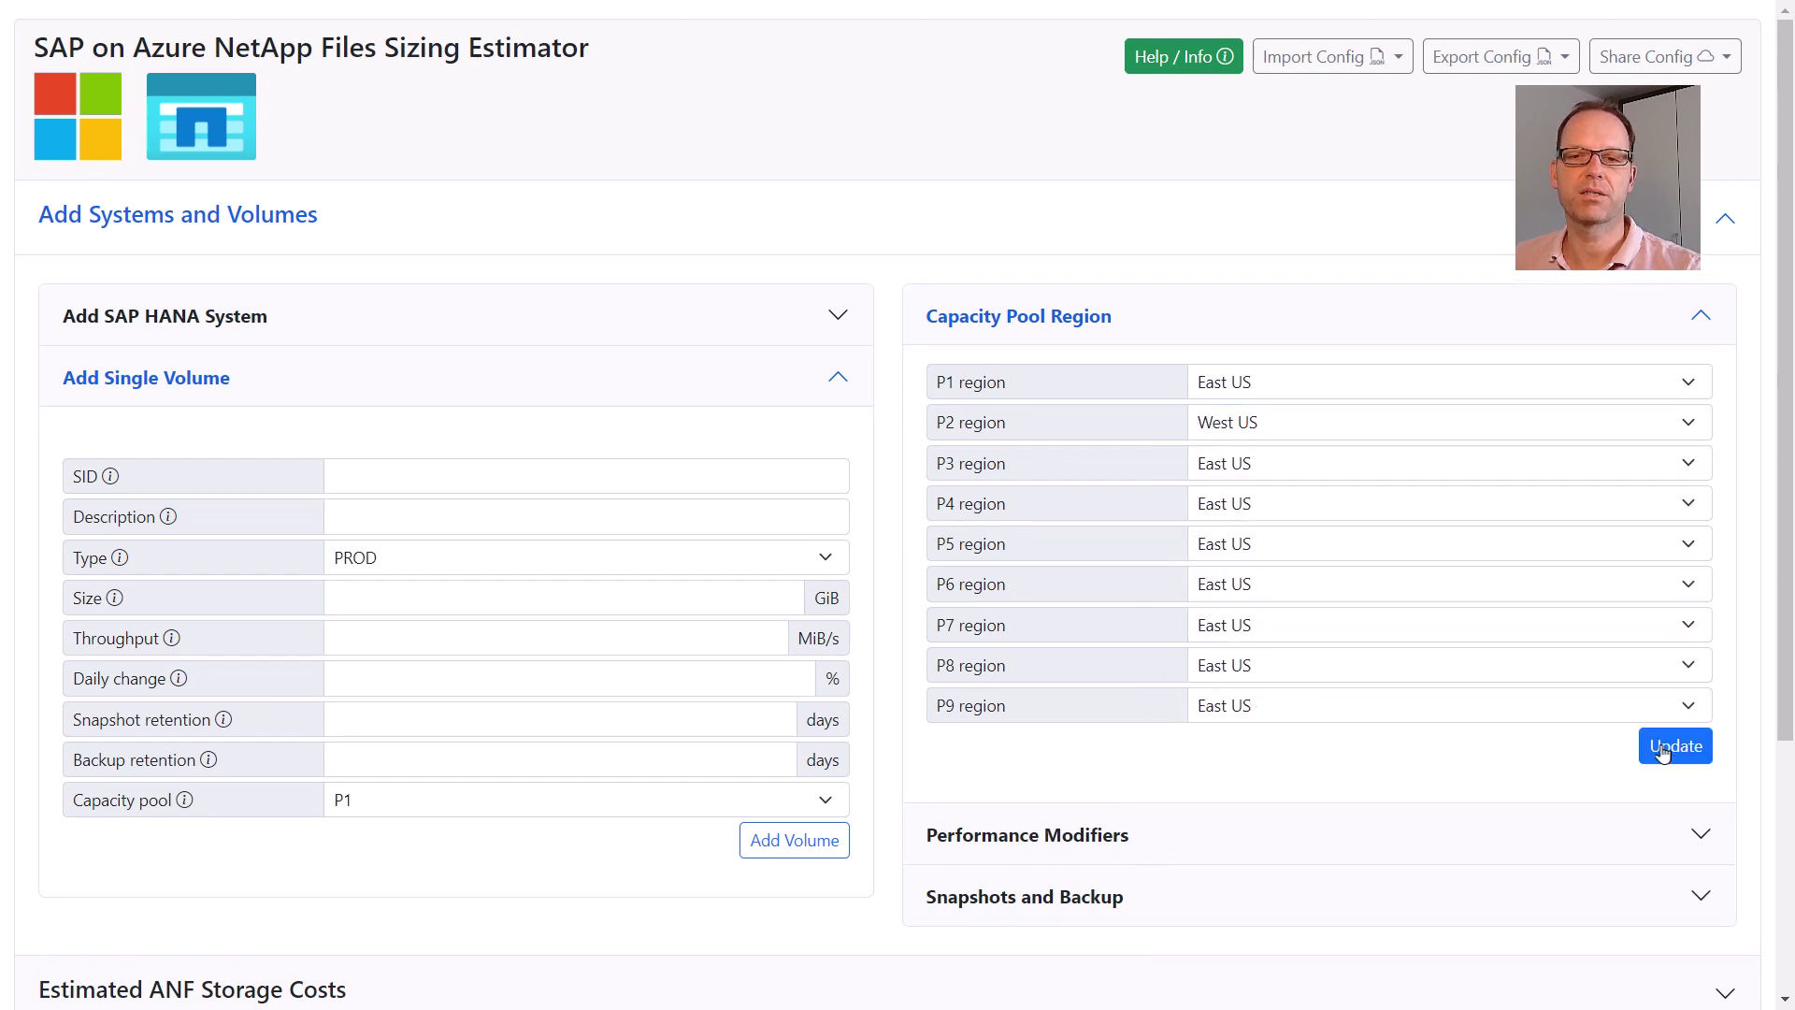
pyautogui.click(1522, 327)
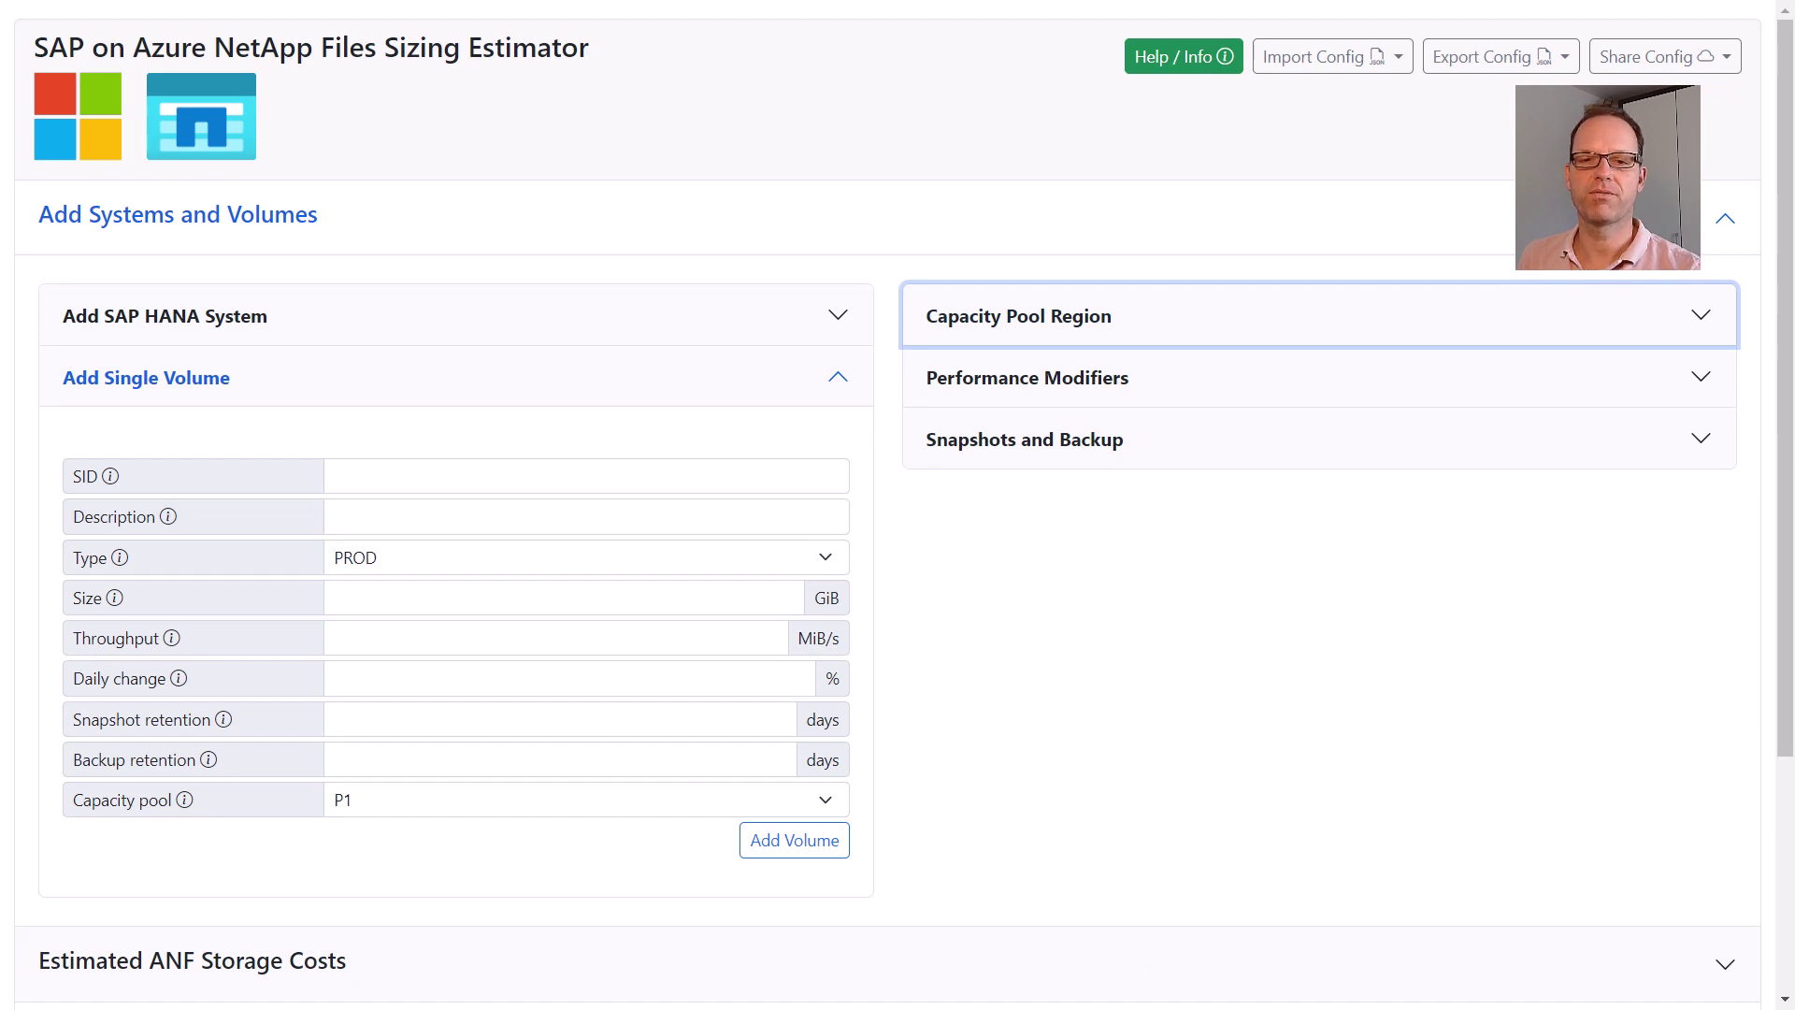
pyautogui.click(1013, 402)
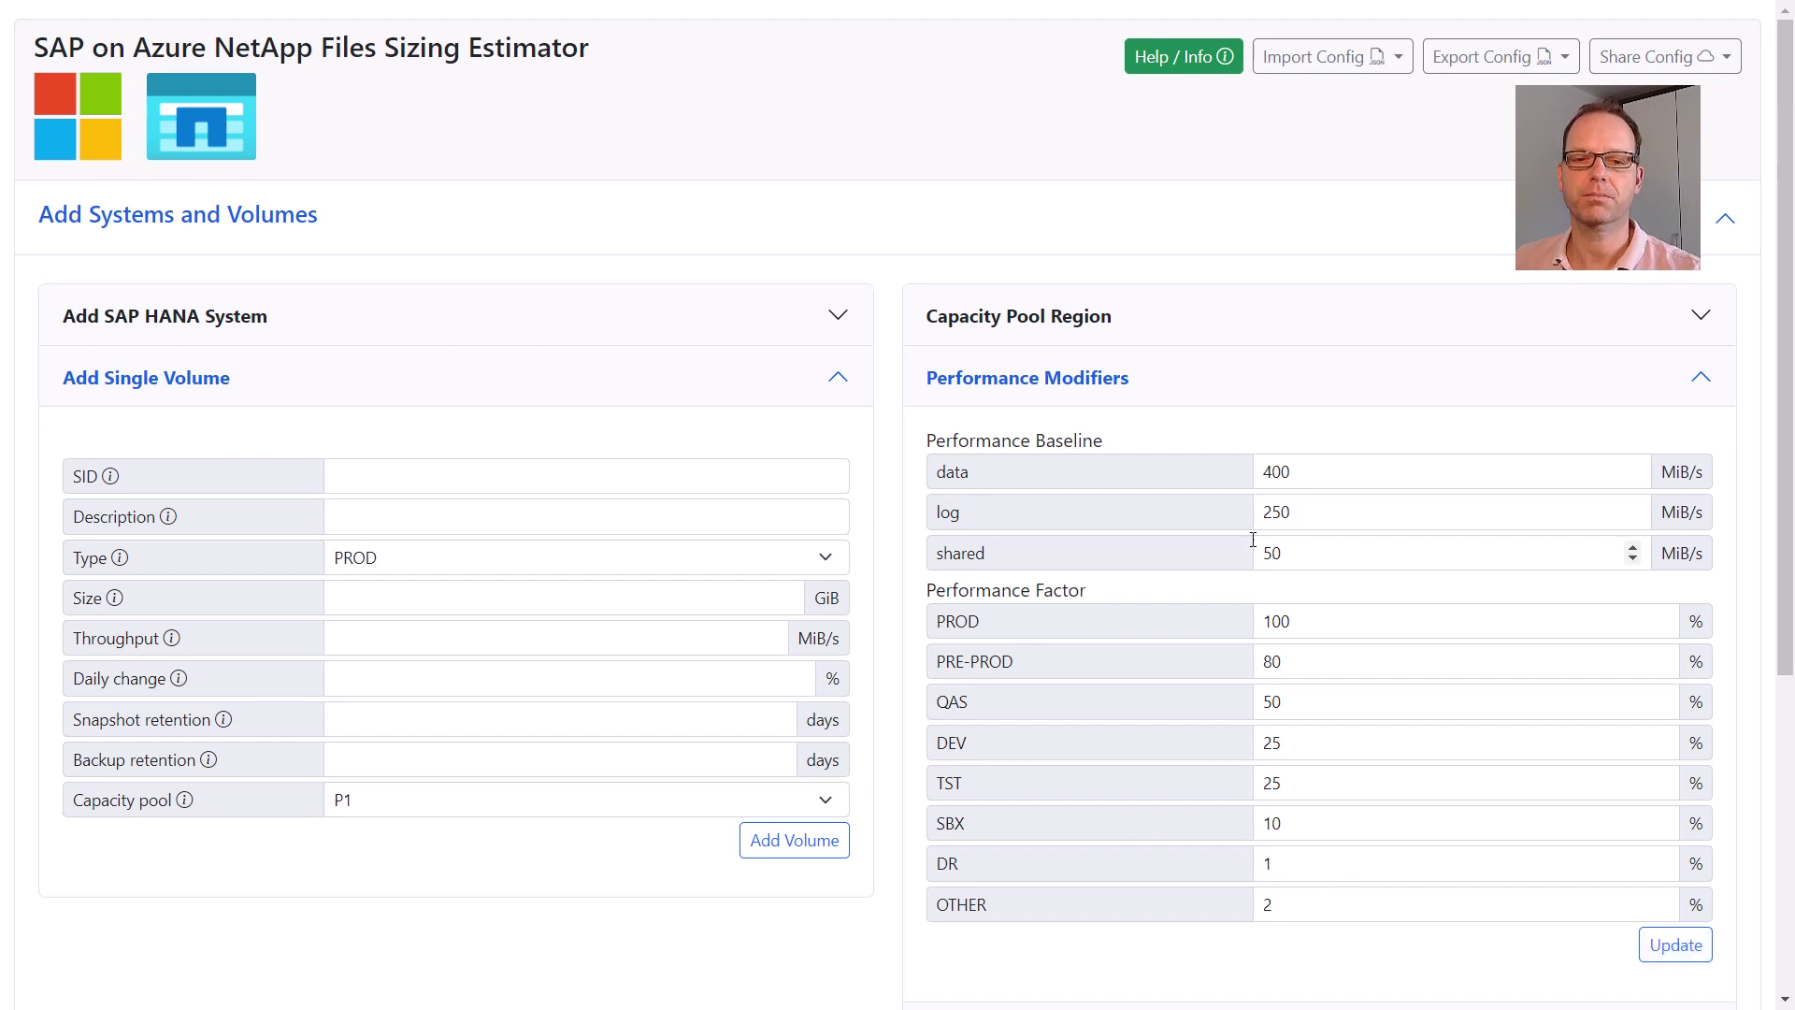
# Step: Collapse the Performance Modifiers section after reviewing the baselines and per-environment factors
pyautogui.click(1162, 398)
pyautogui.click(1078, 449)
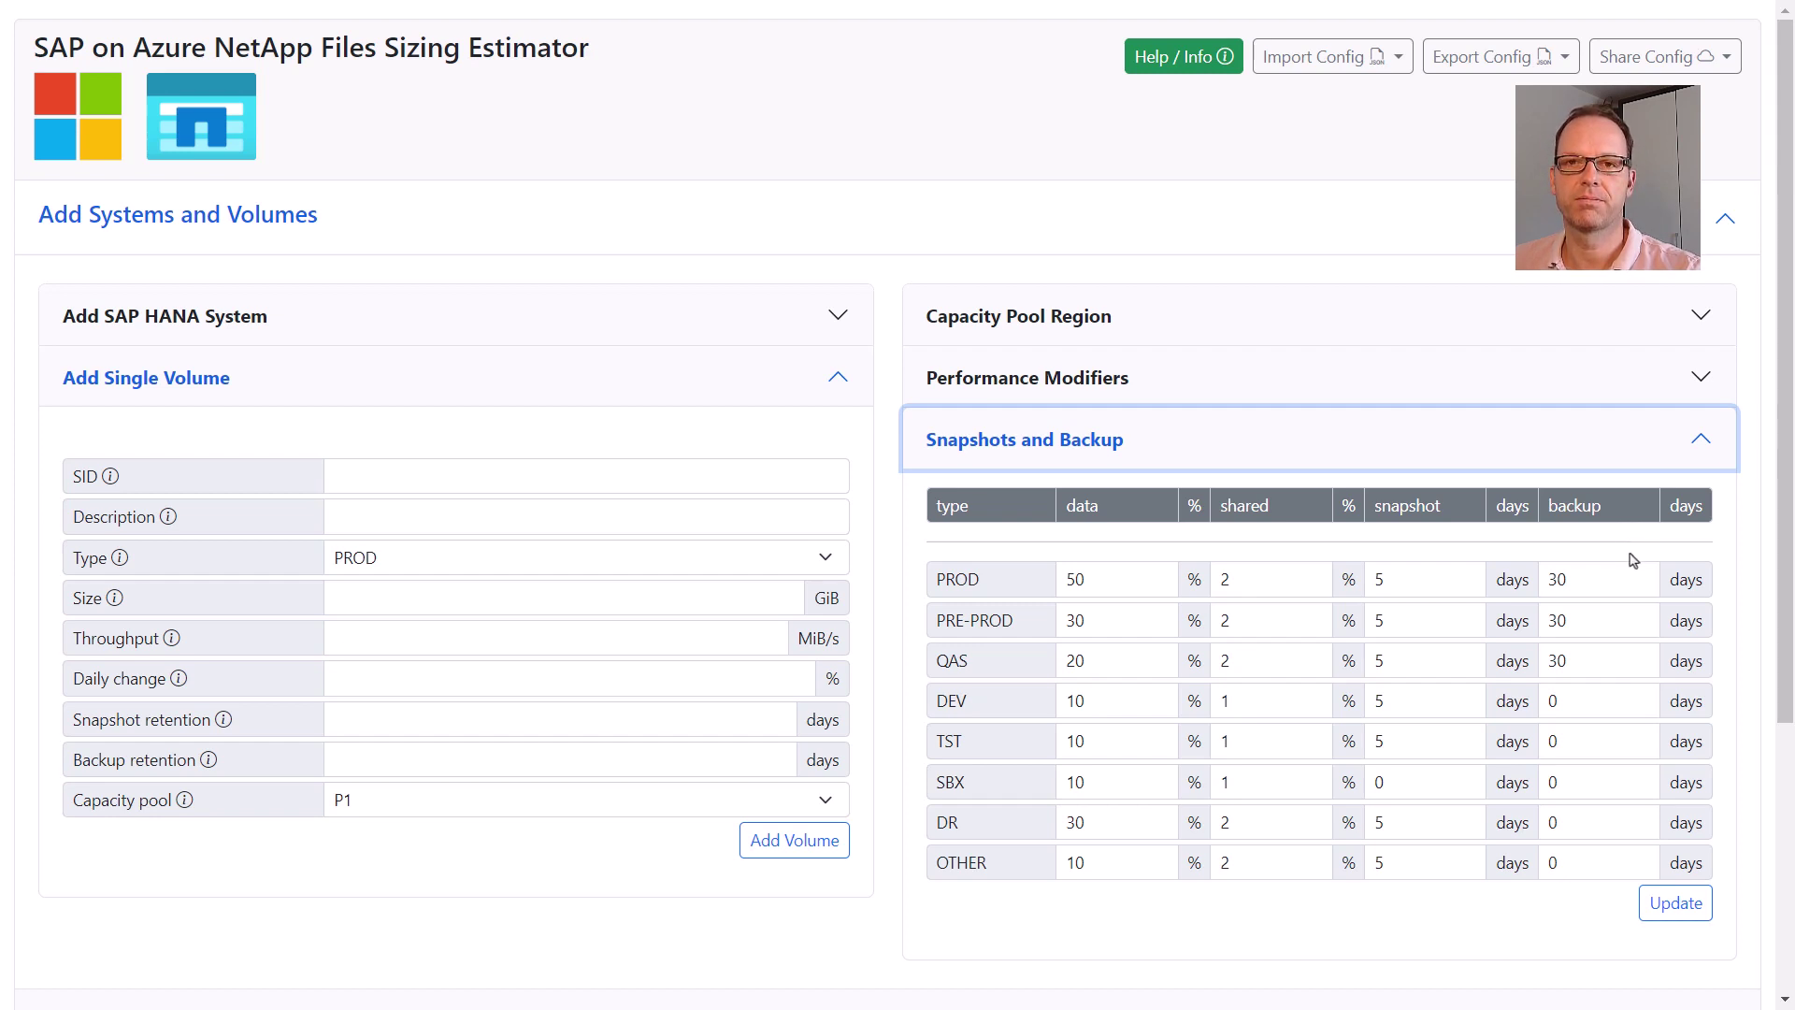
pyautogui.click(1535, 449)
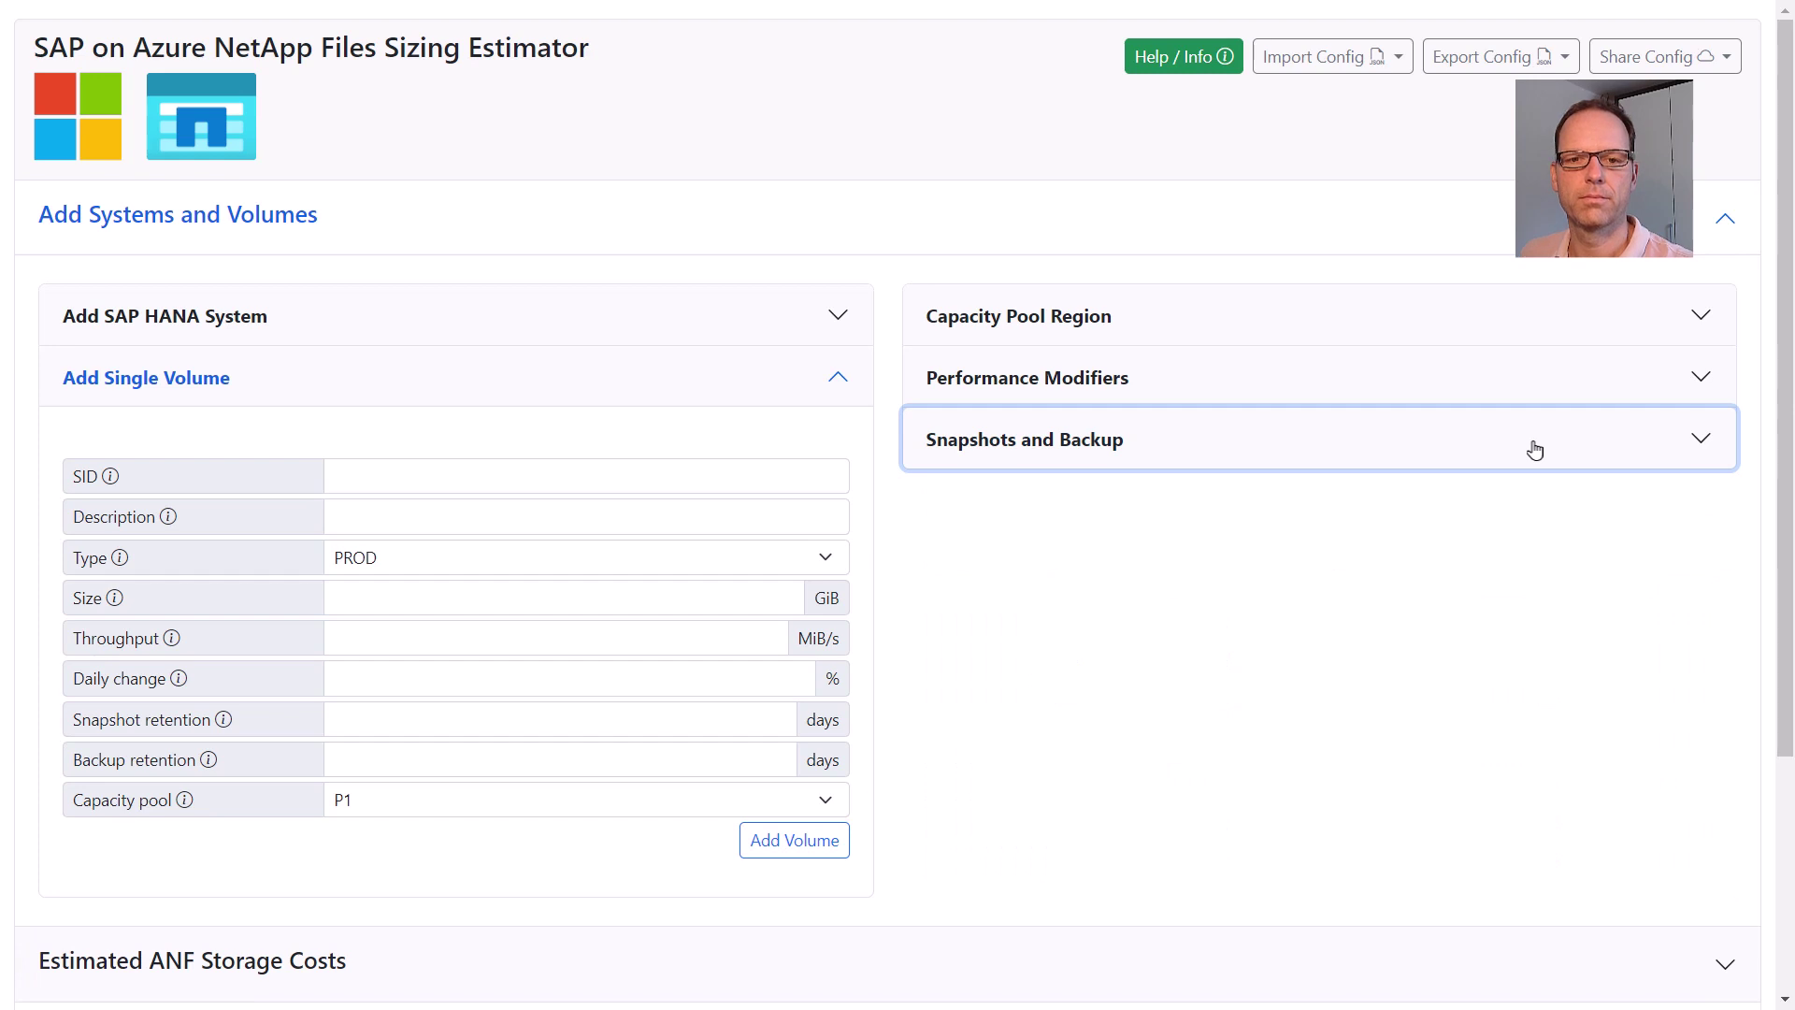
# Step: Fold the input area, review the 13-volume summary and its delete buttons, then collapse it
pyautogui.click(283, 225)
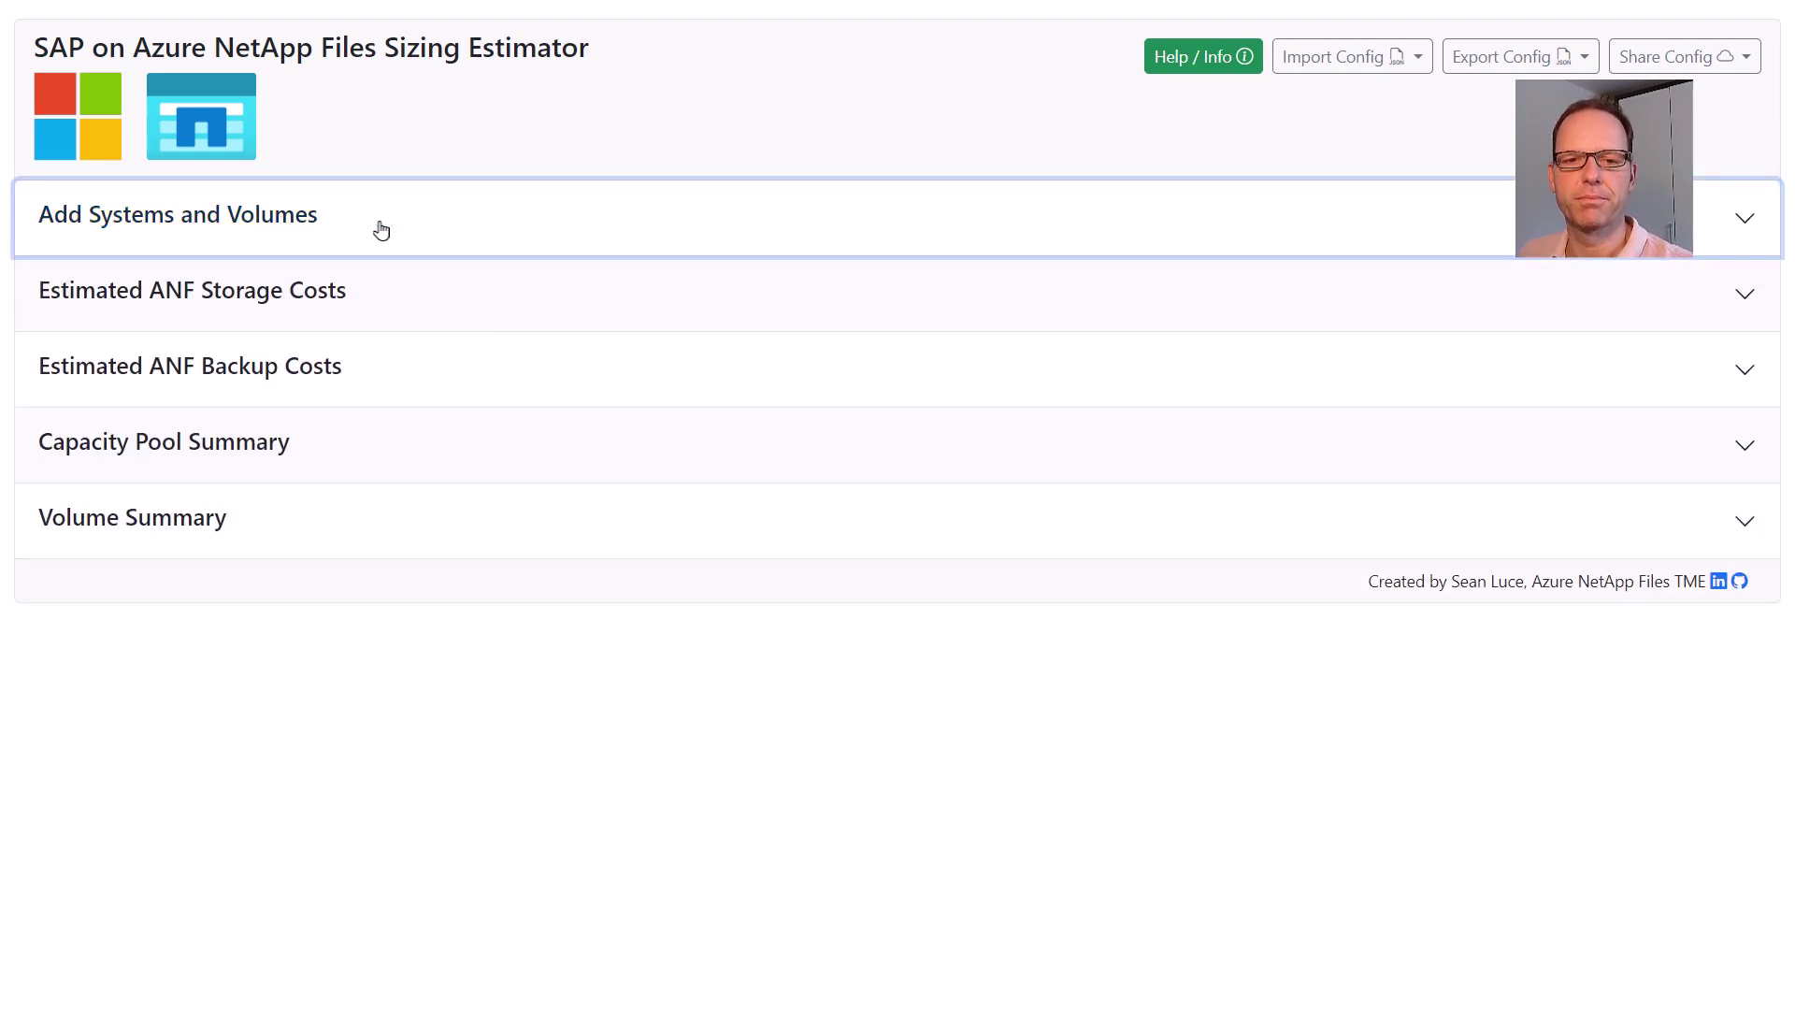
pyautogui.click(270, 519)
pyautogui.scroll(-6, 393, 599)
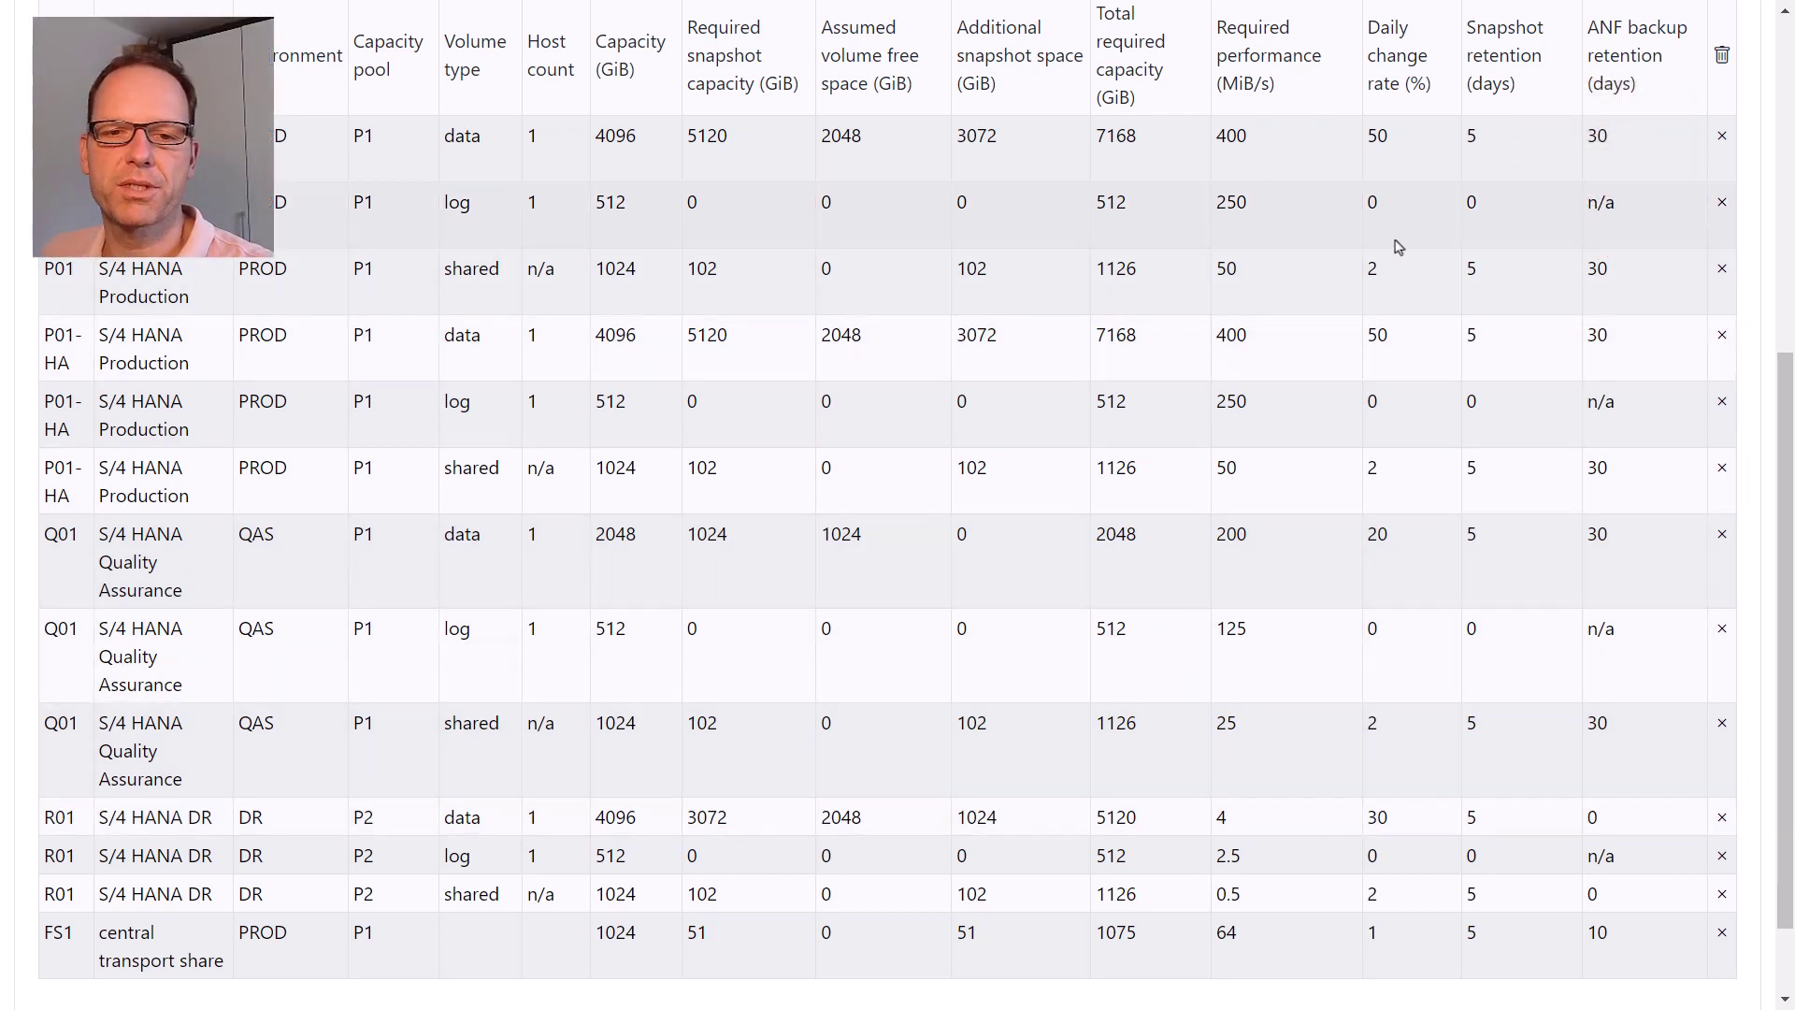
pyautogui.click(1722, 138)
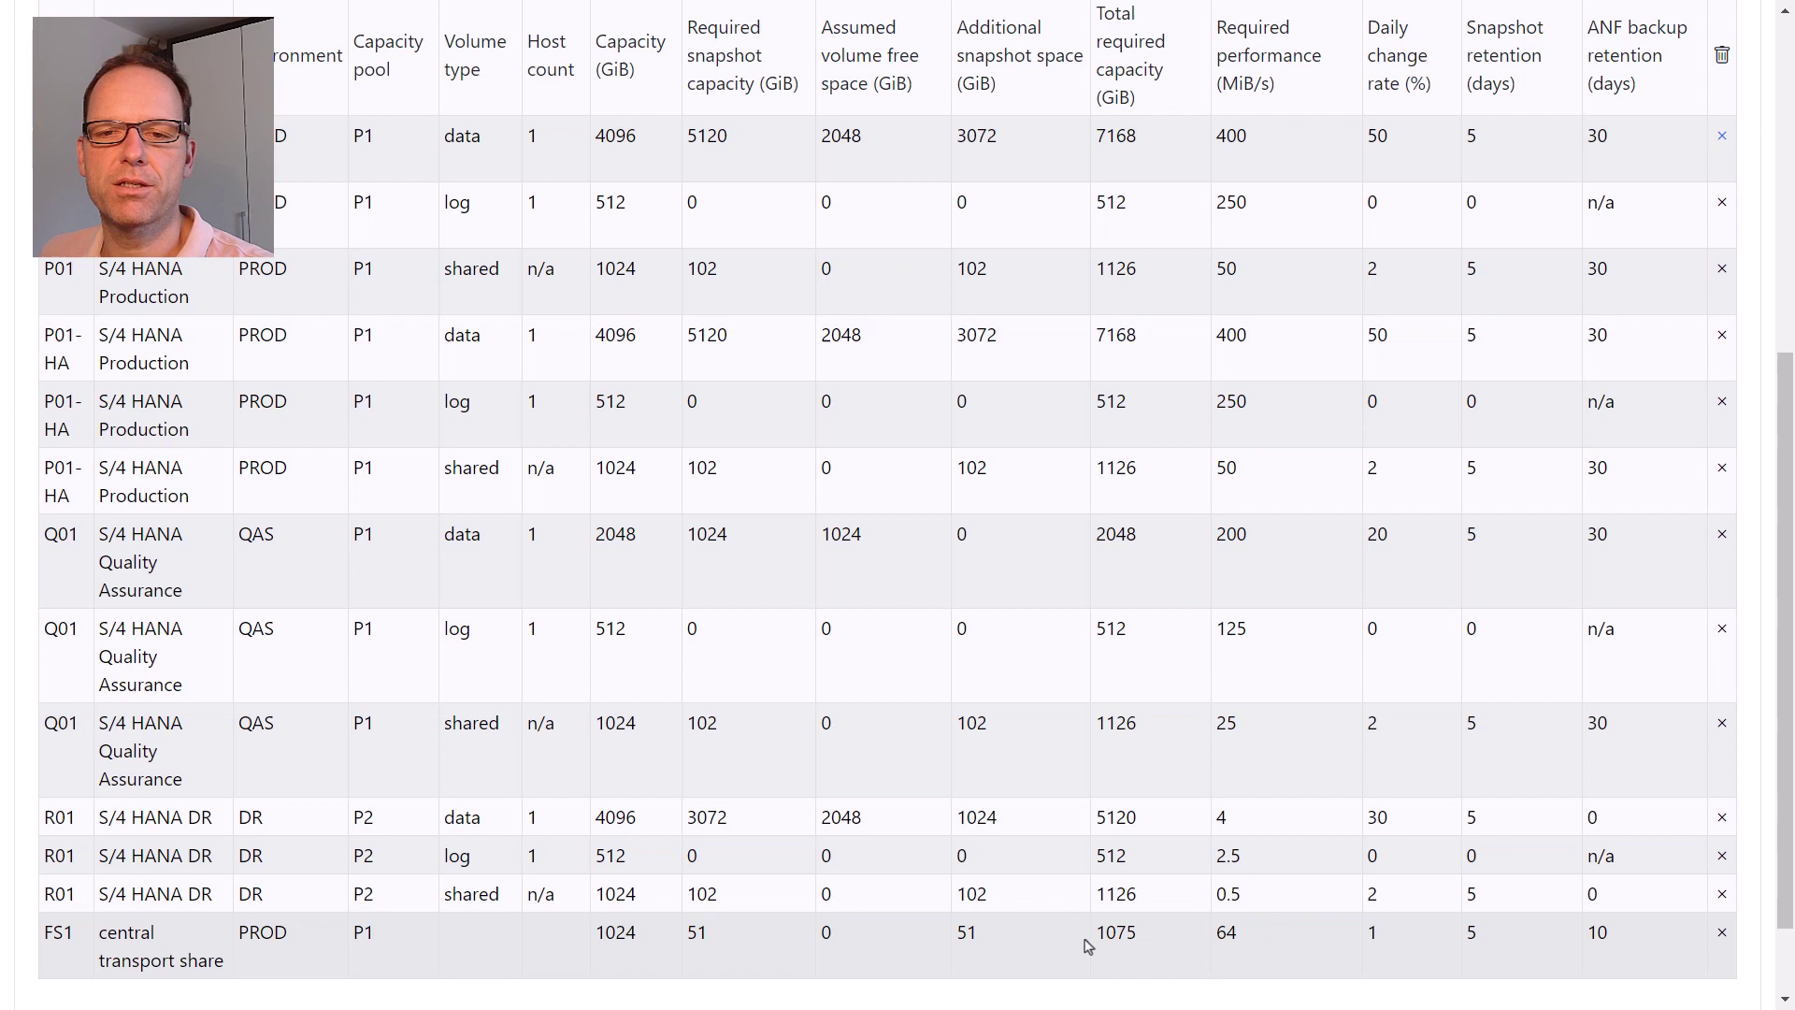
pyautogui.click(1722, 933)
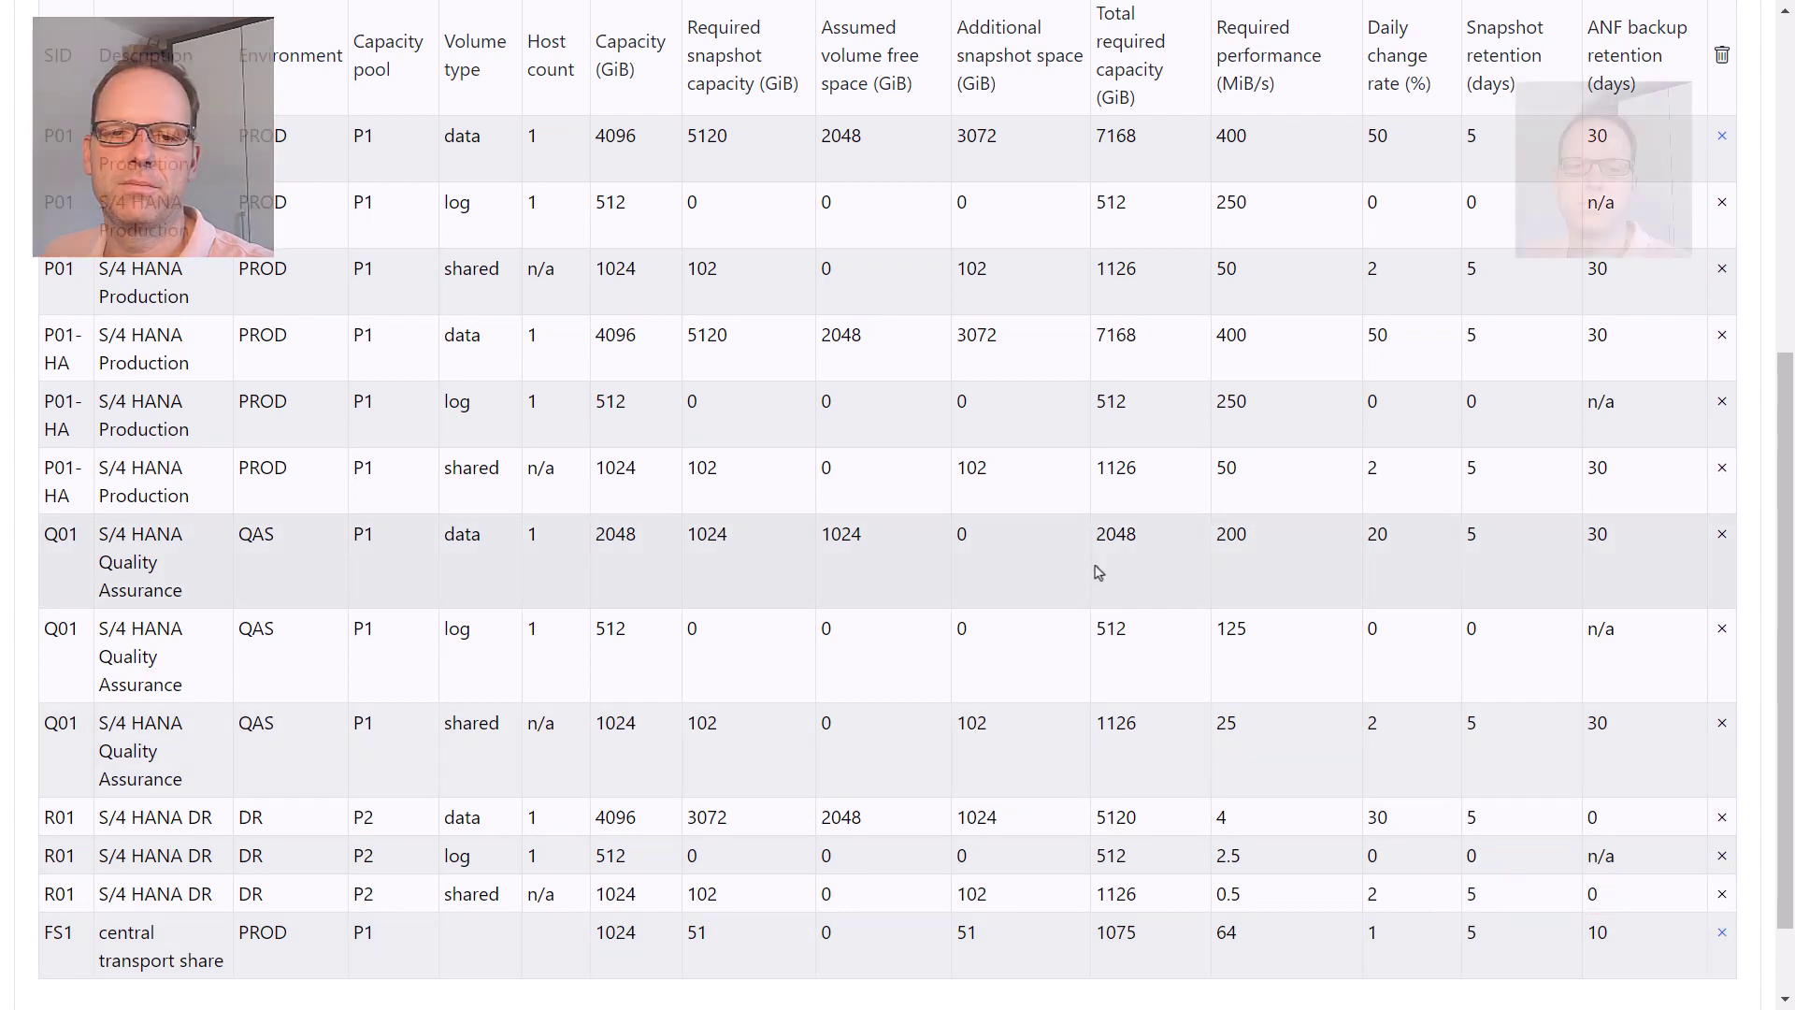
pyautogui.scroll(3, 745, 487)
pyautogui.scroll(1, 746, 487)
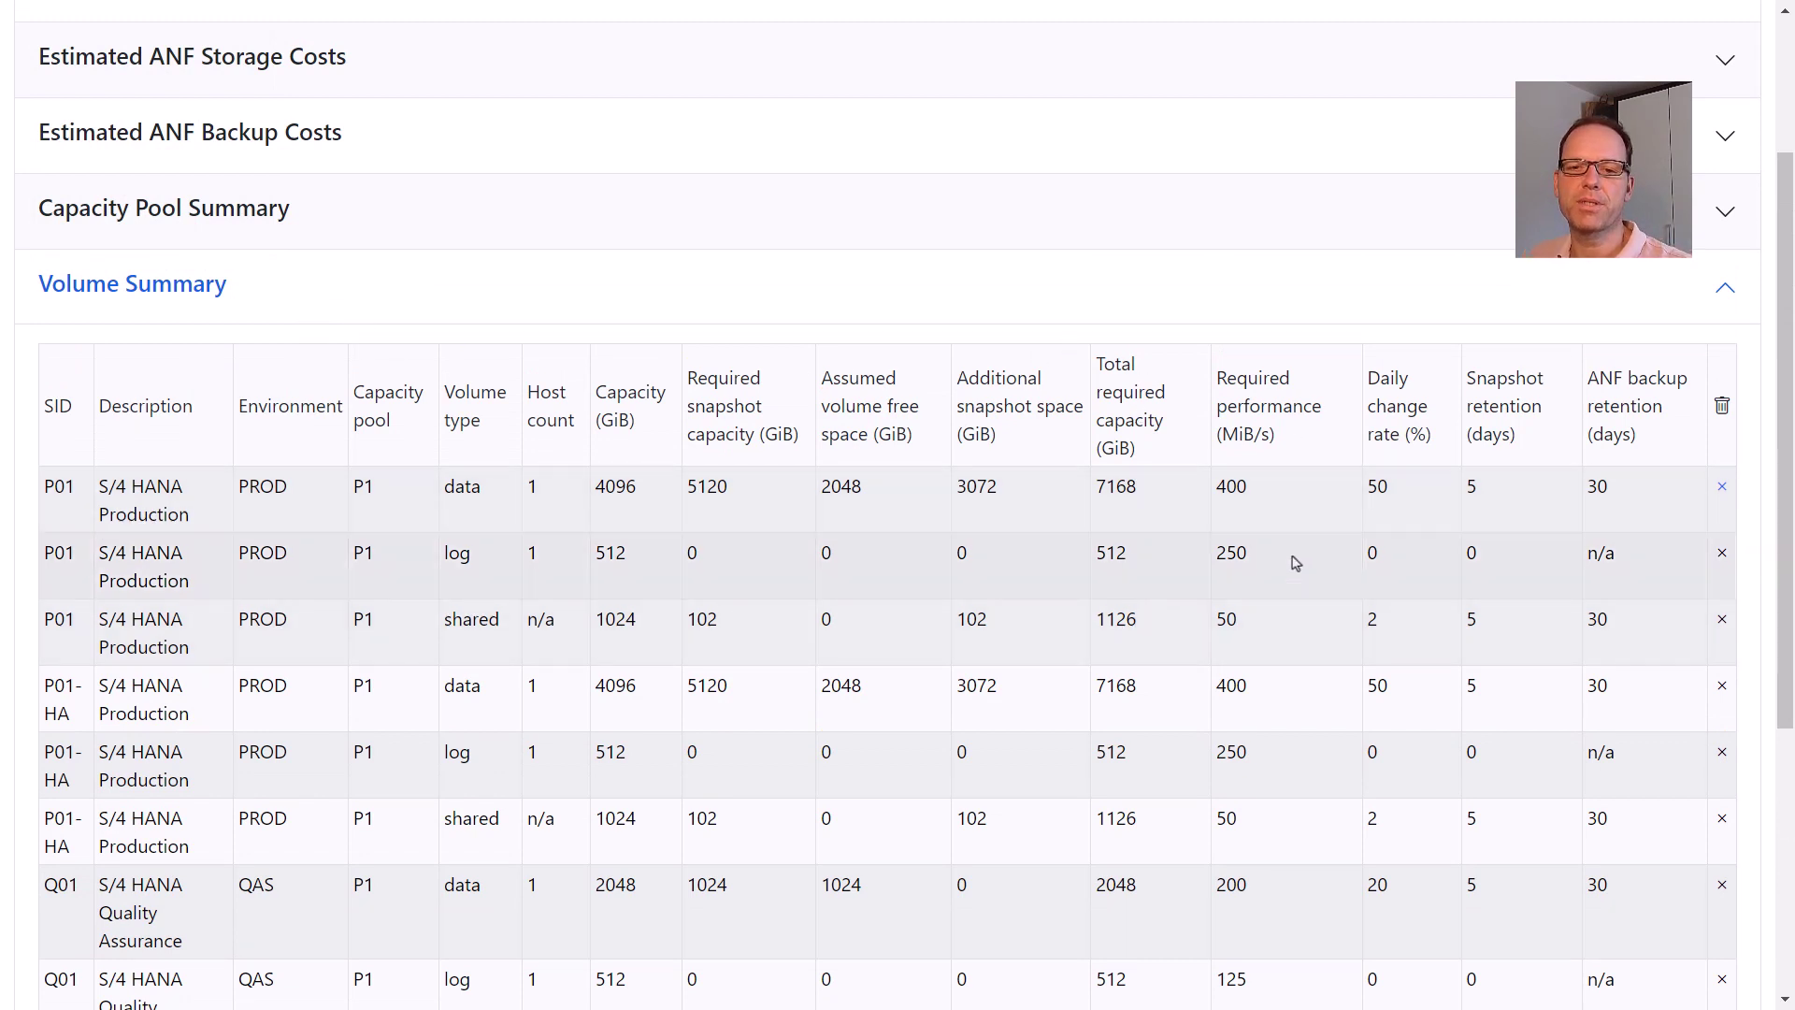
pyautogui.click(182, 284)
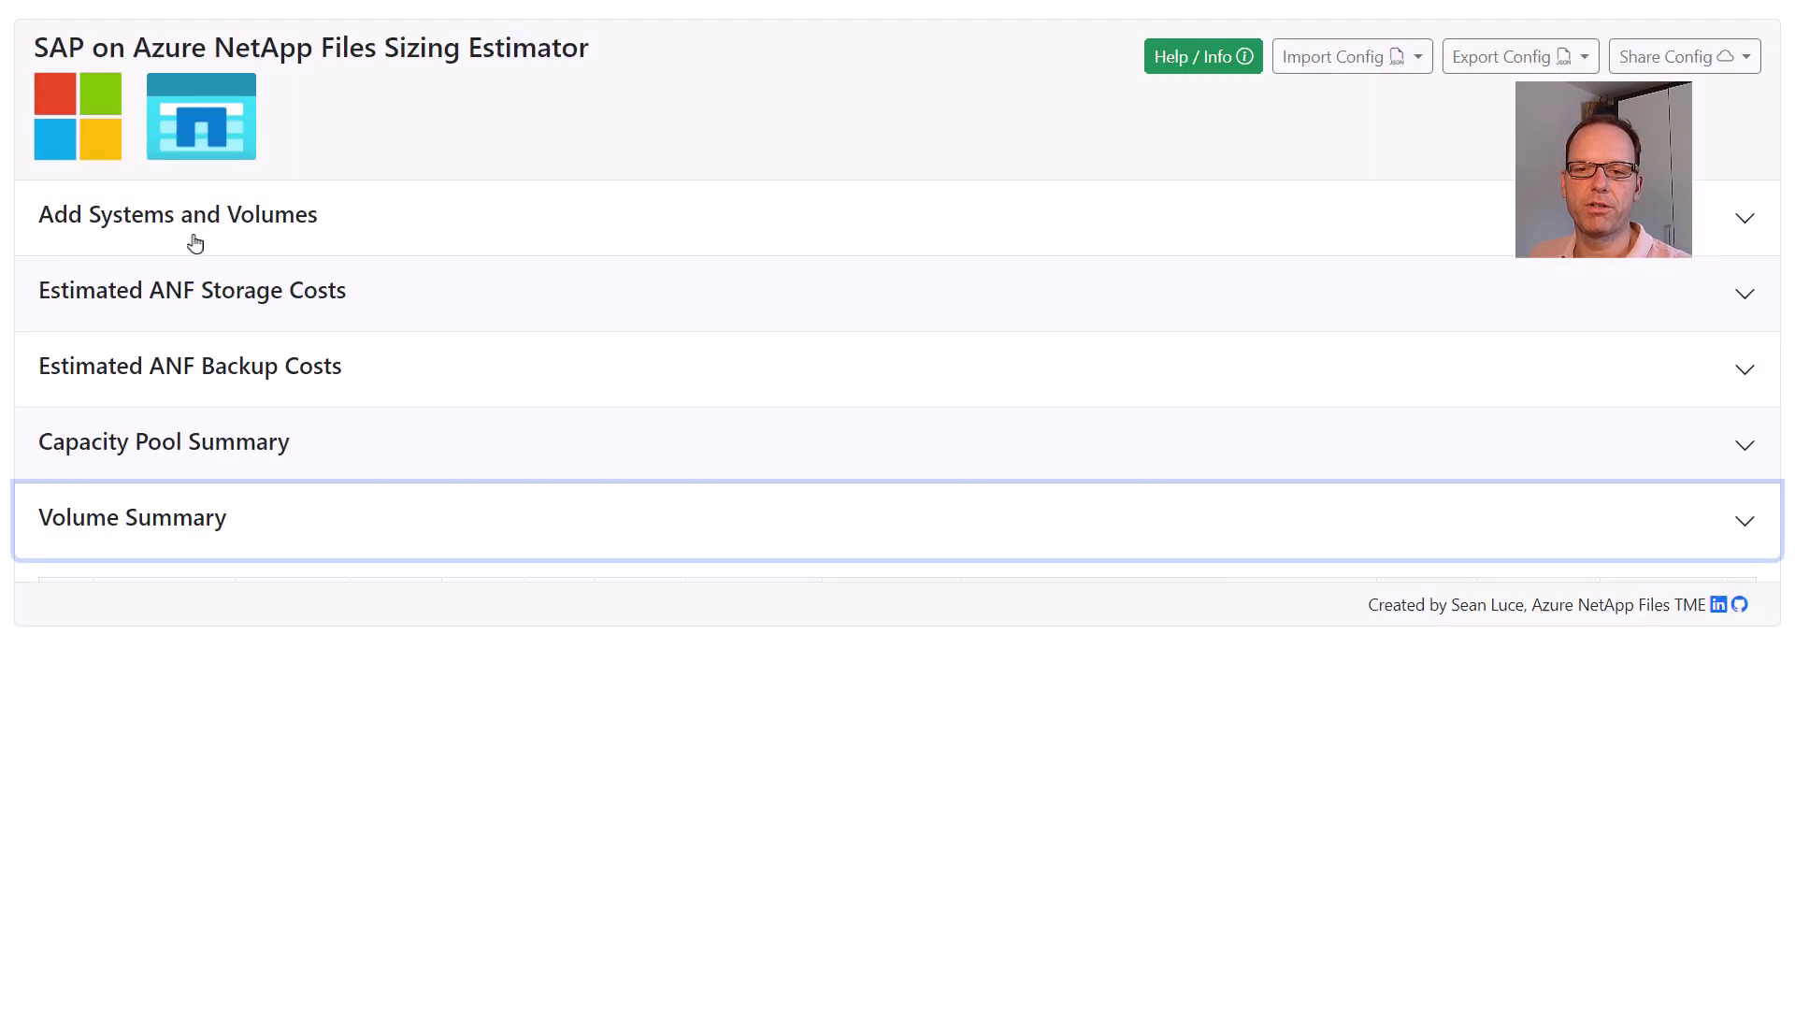
# Step: Expand the Capacity Pool Summary showing 21.85 TiB for P1 and 6.60 TiB for P2
pyautogui.click(206, 447)
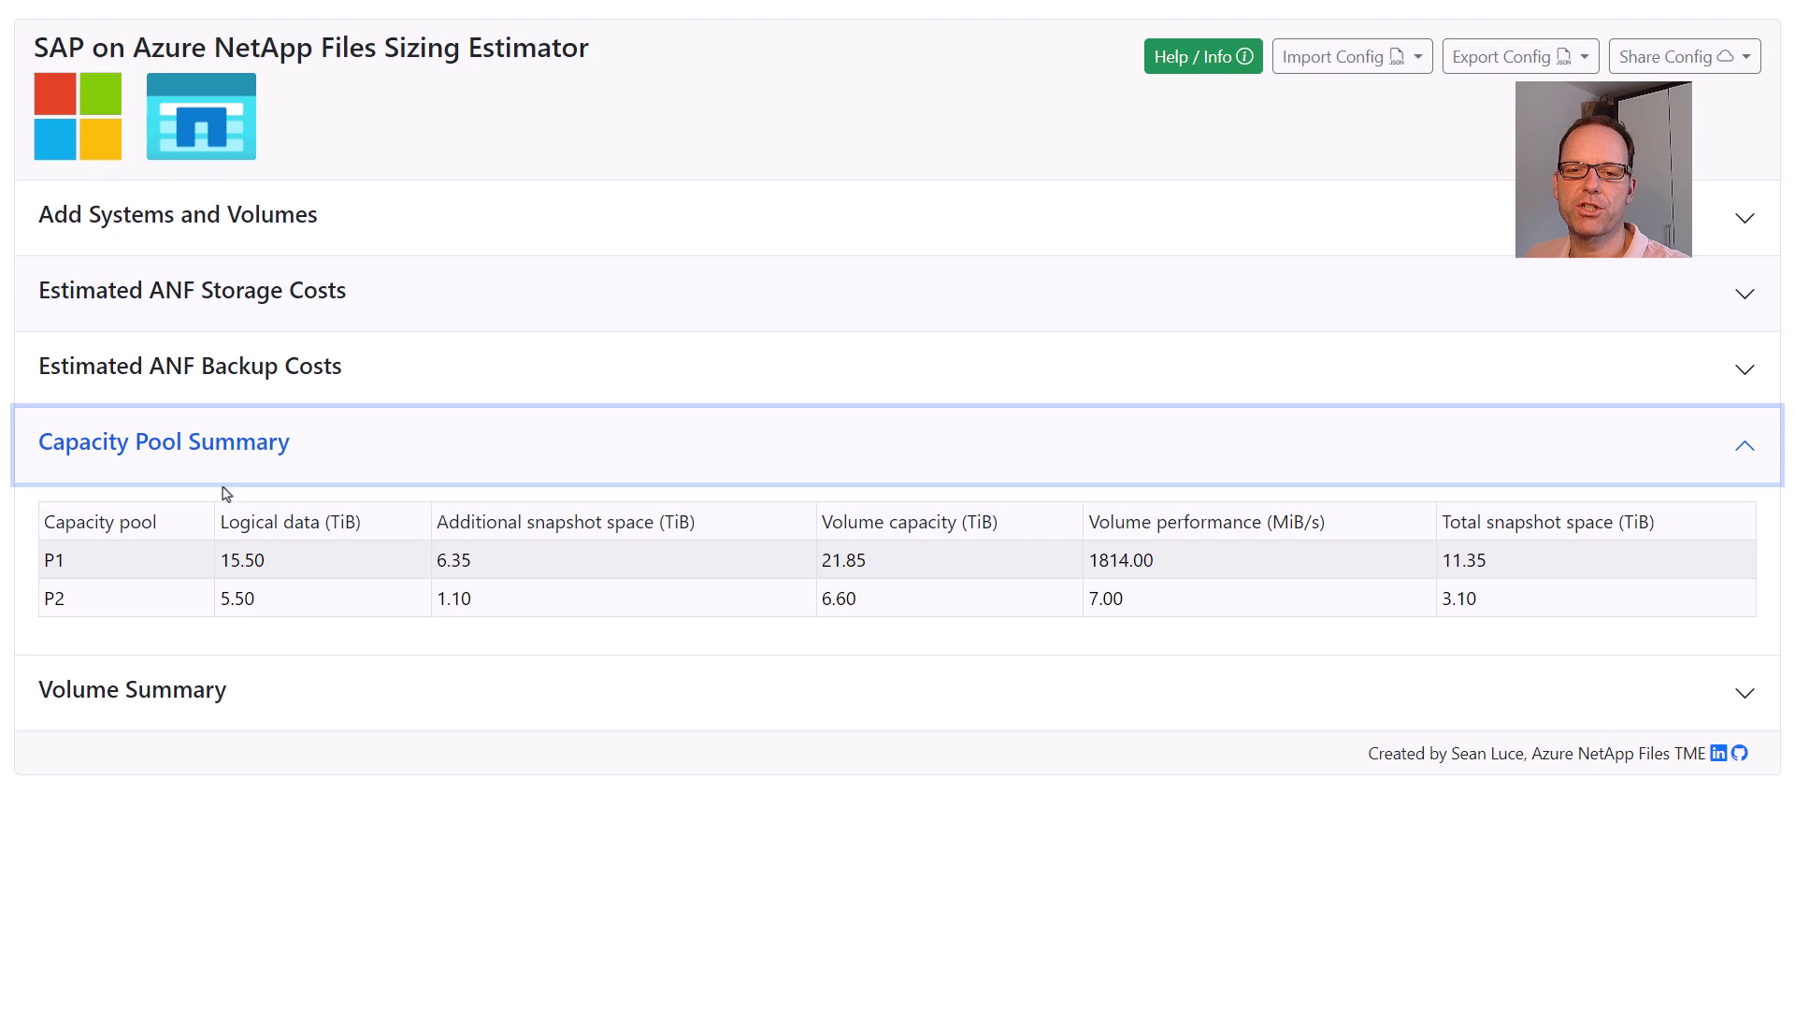
# Step: Expand the storage cost estimate: P1 Premium 8736.27, P2 Standard 1056.99 USD per month
pyautogui.click(191, 300)
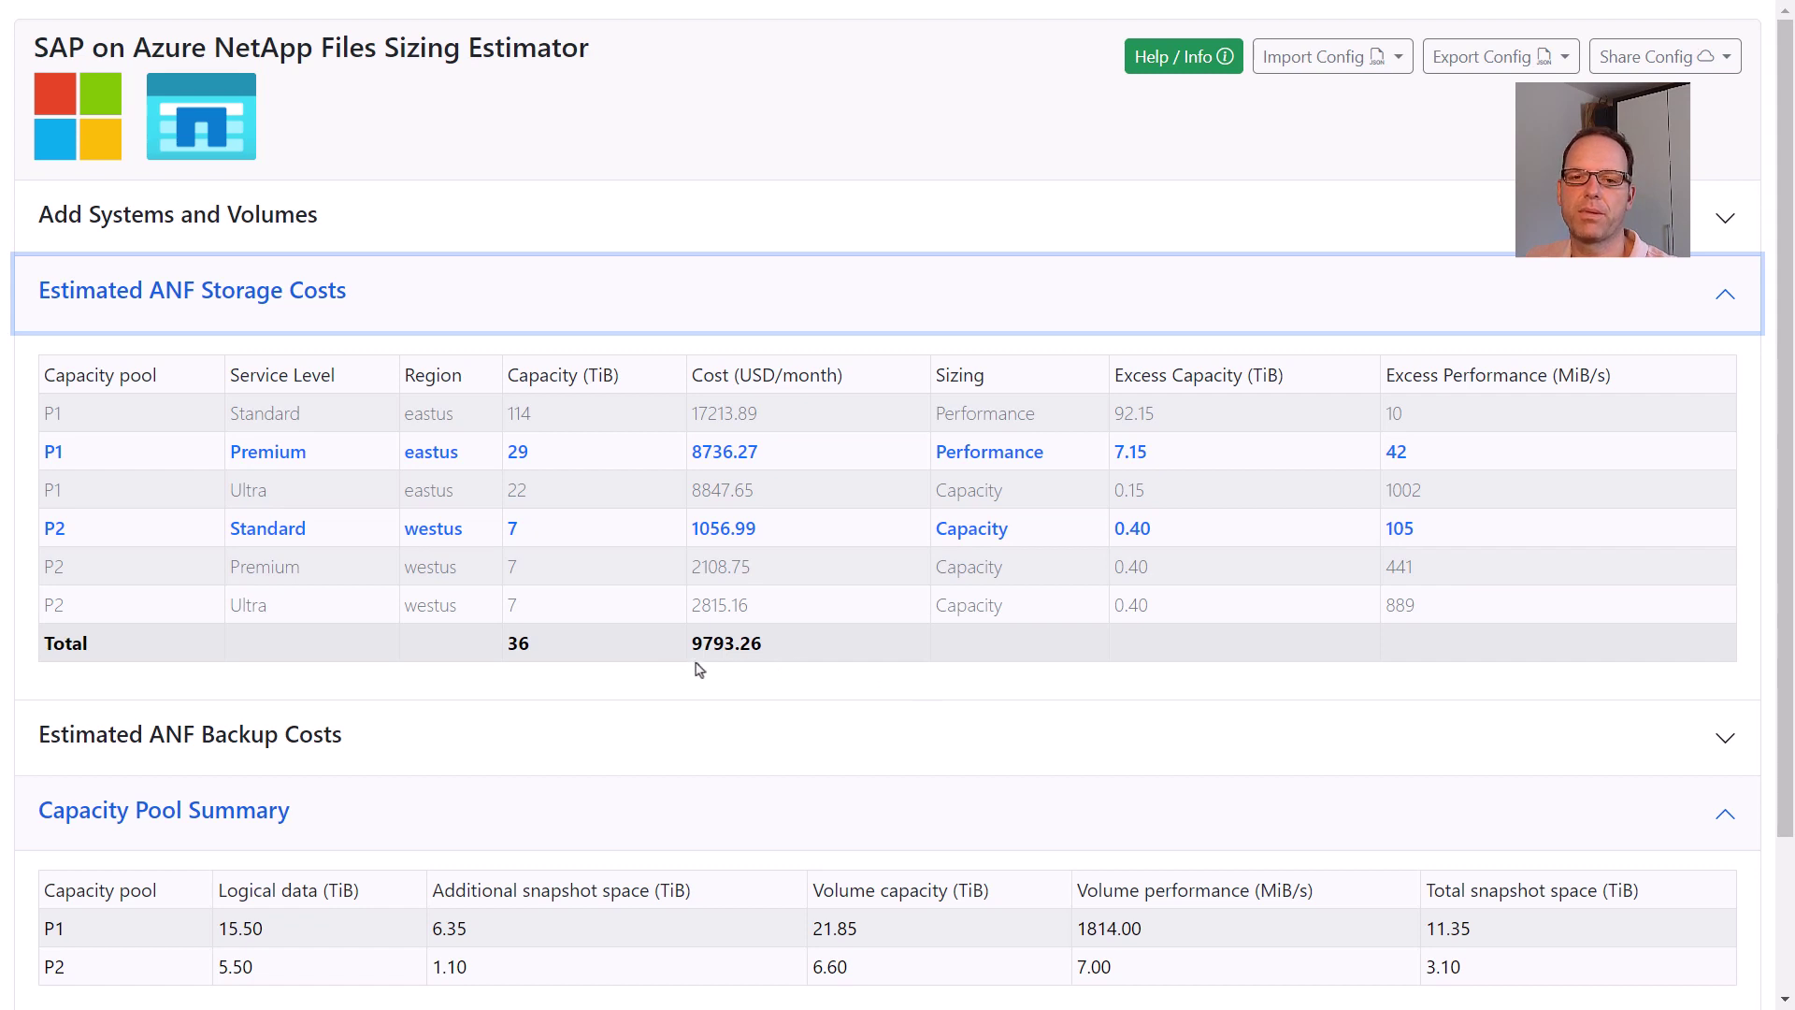
# Step: Expand the backup cost estimate totalling 3937.28 USD and scroll down through it
pyautogui.click(100, 719)
pyautogui.scroll(-1, 105, 739)
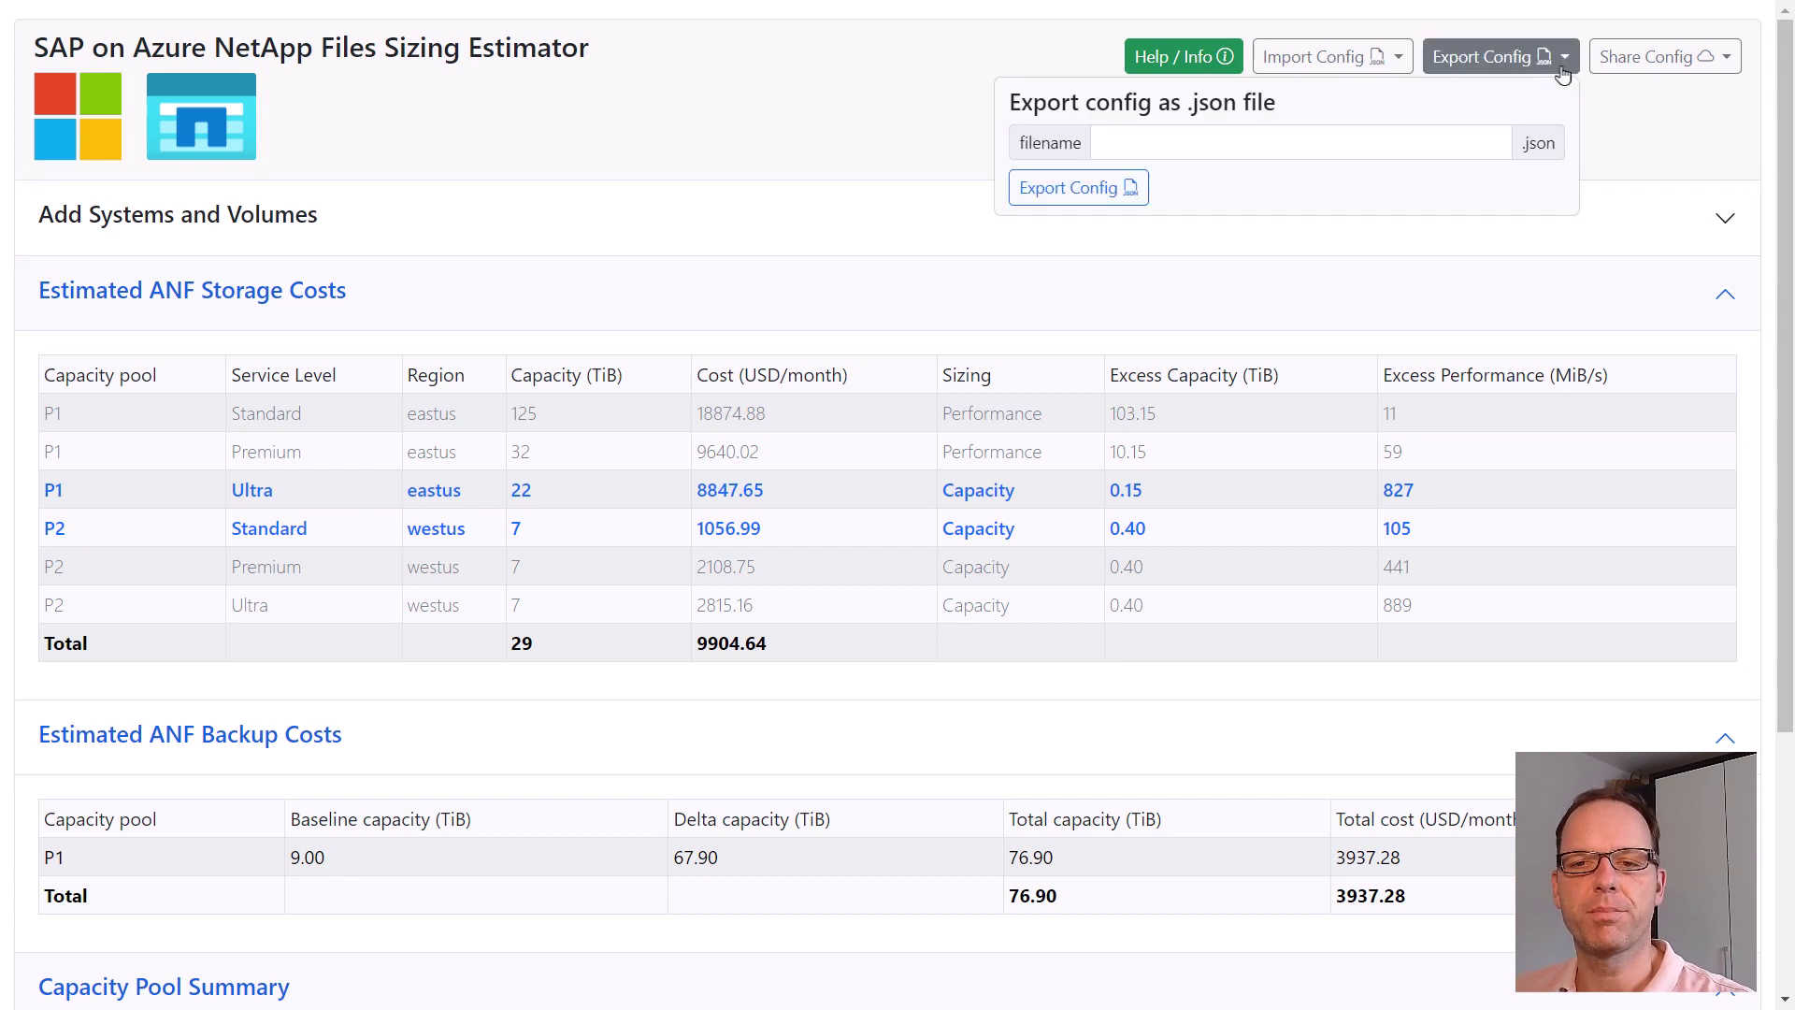
# Step: Export the estimator configuration under the file name 's4landscape' as a JSON download
pyautogui.click(1299, 147)
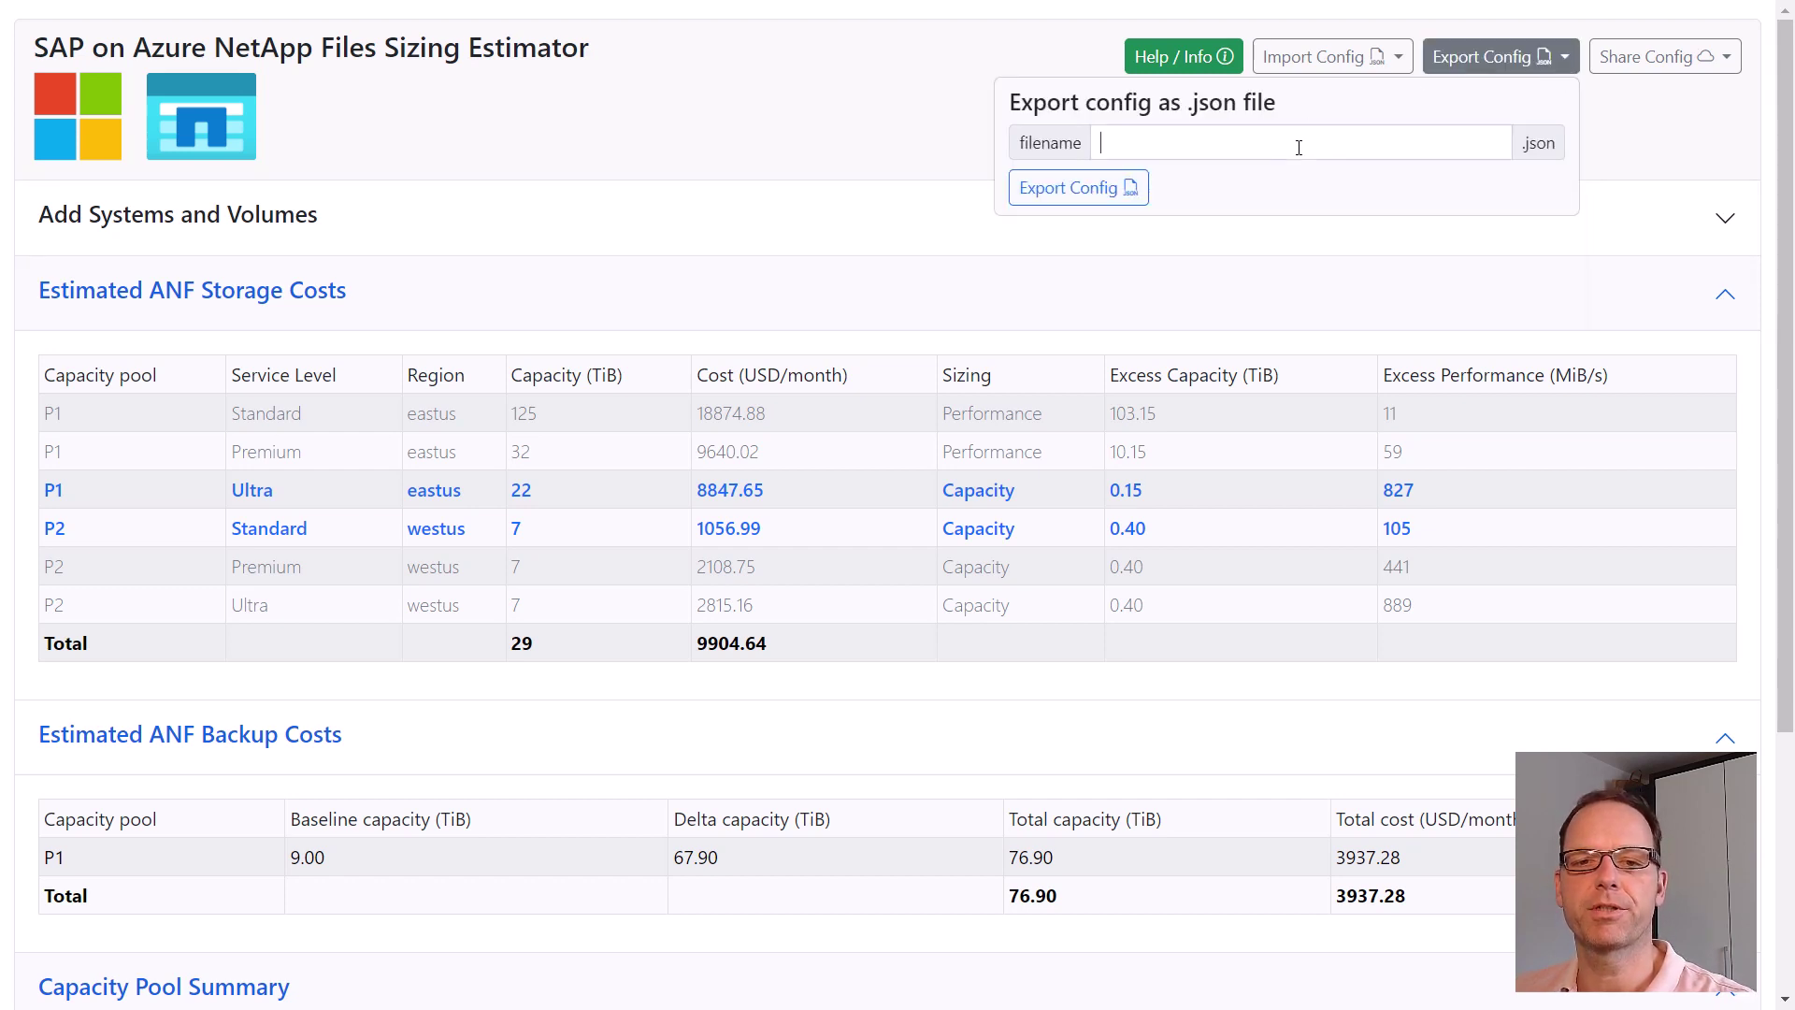
pyautogui.write('s4')
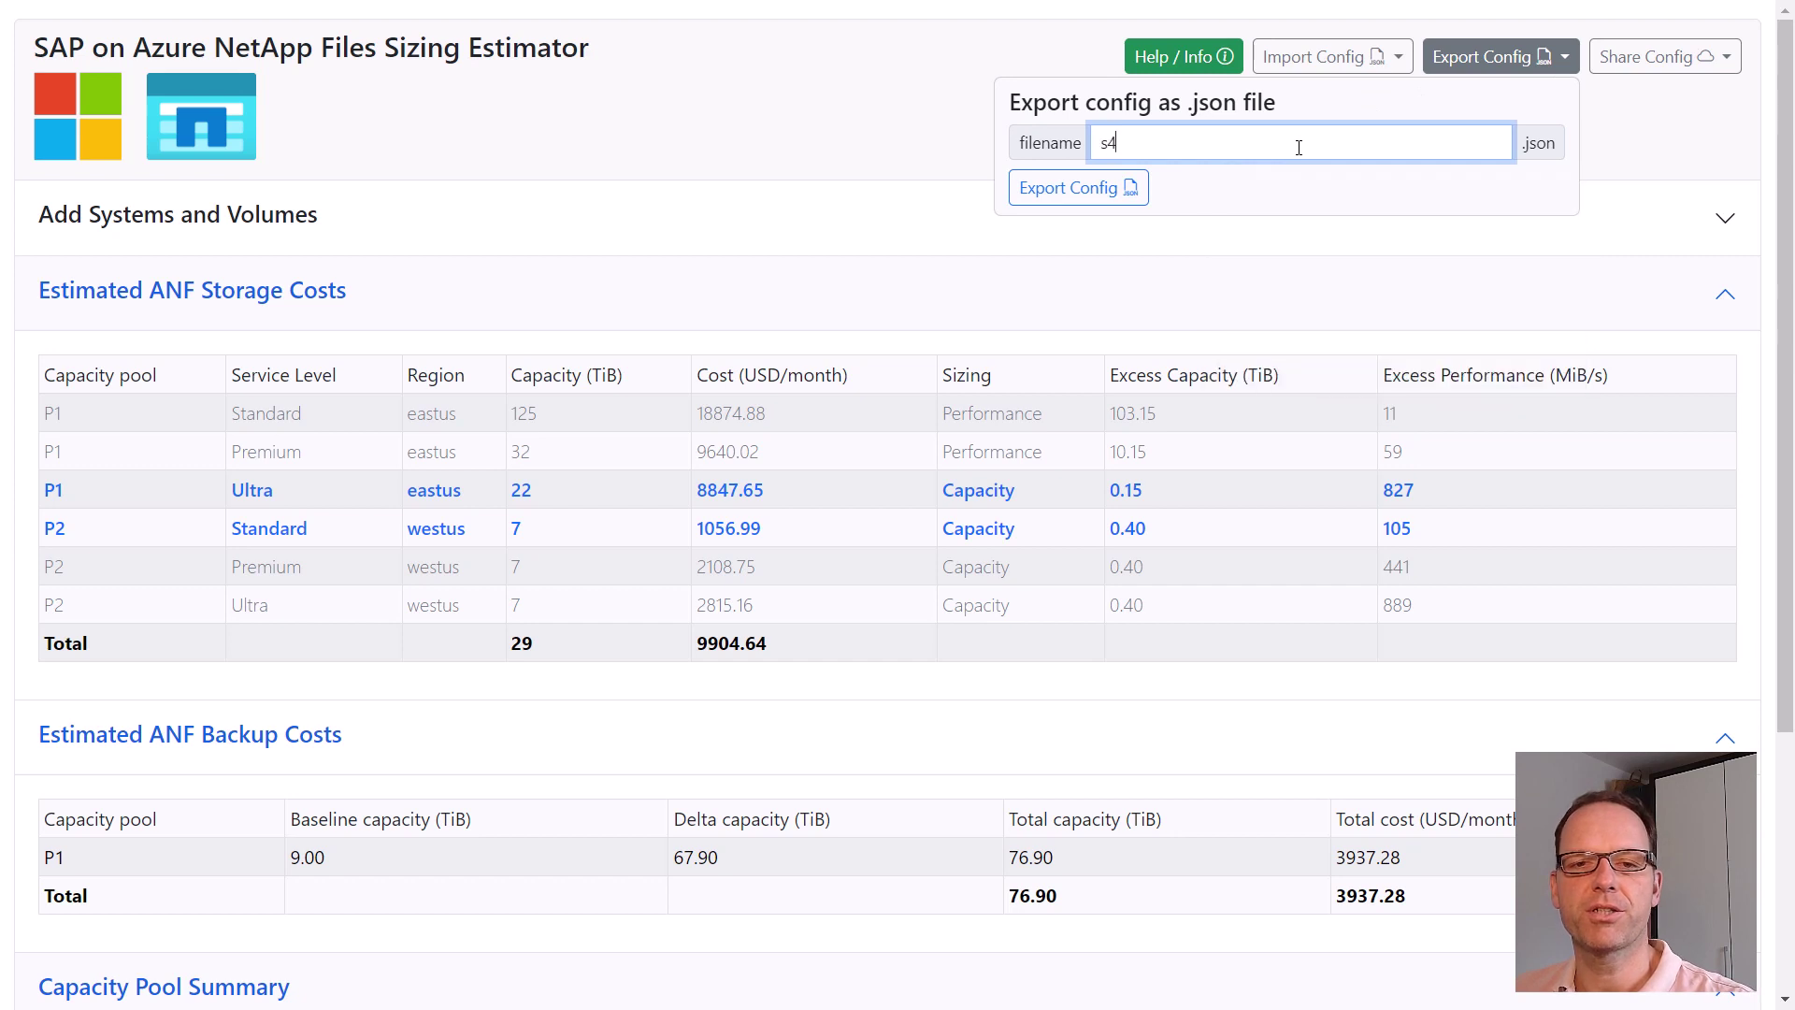
pyautogui.write('landscape')
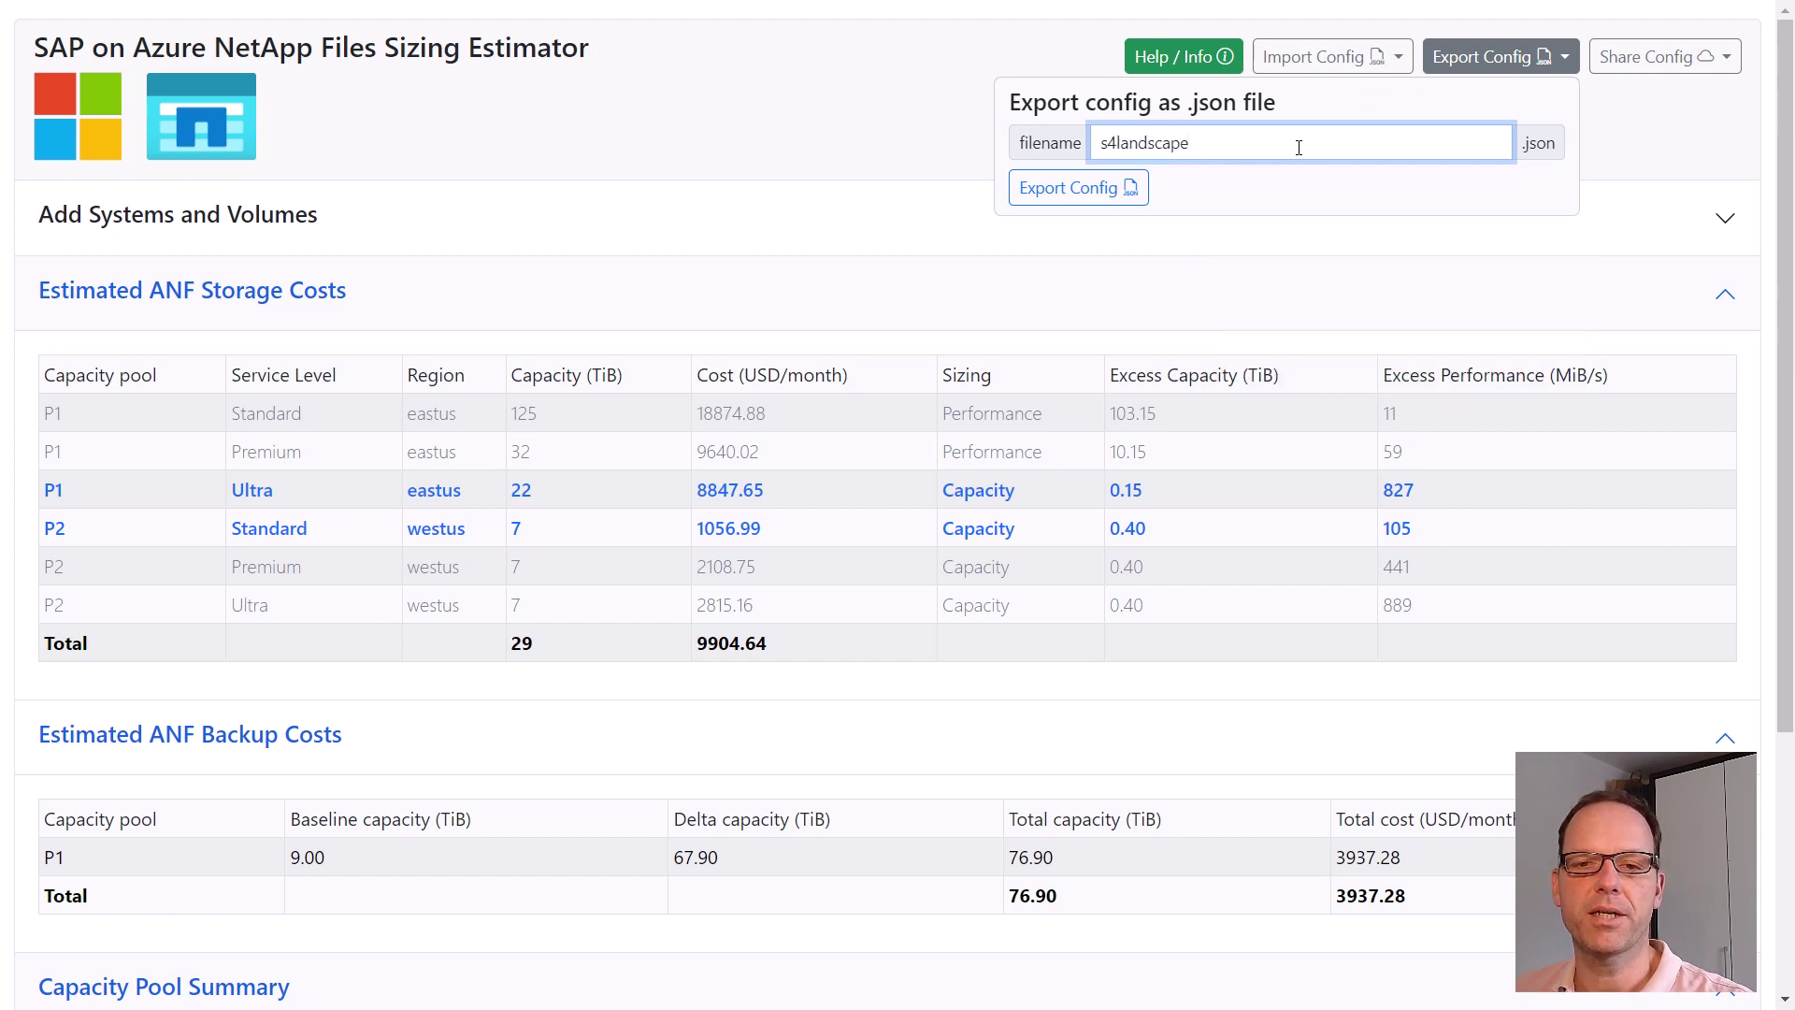
pyautogui.click(1122, 190)
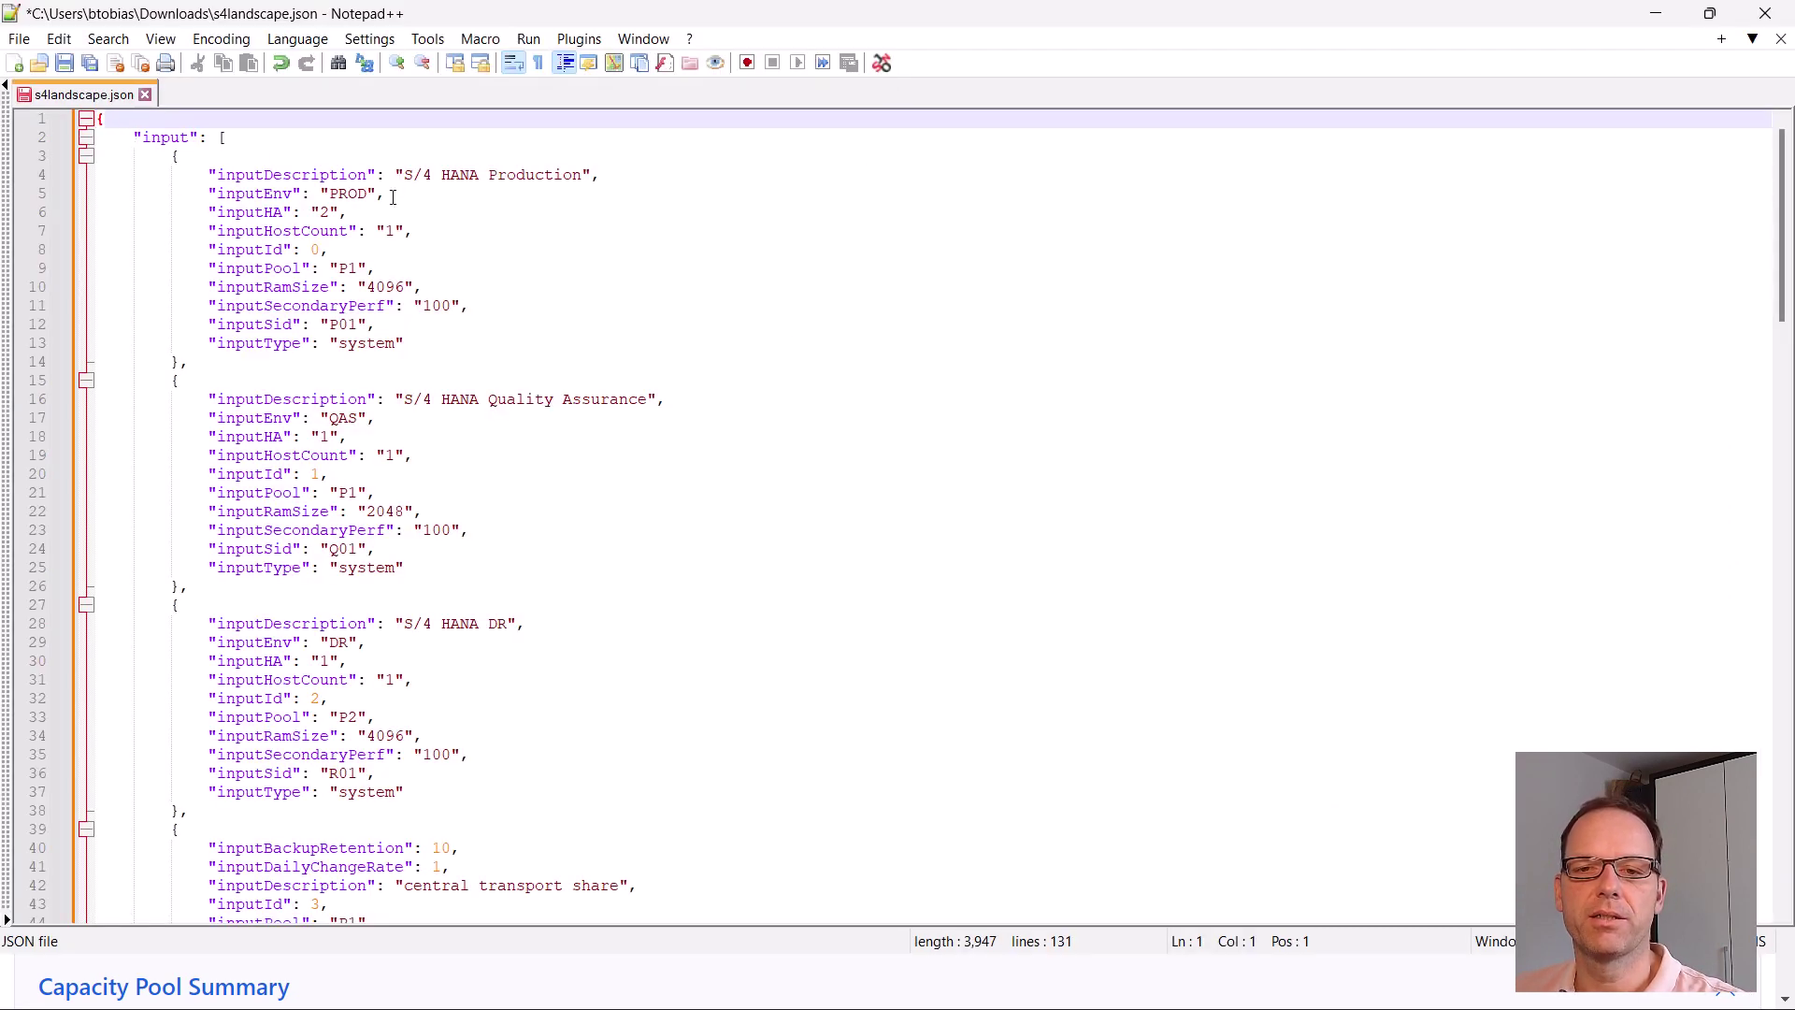
# Step: Review the P01, Q01, R01 and transport share entries in s4landscape.json, then reload the estimator page
pyautogui.scroll(-9, 319, 517)
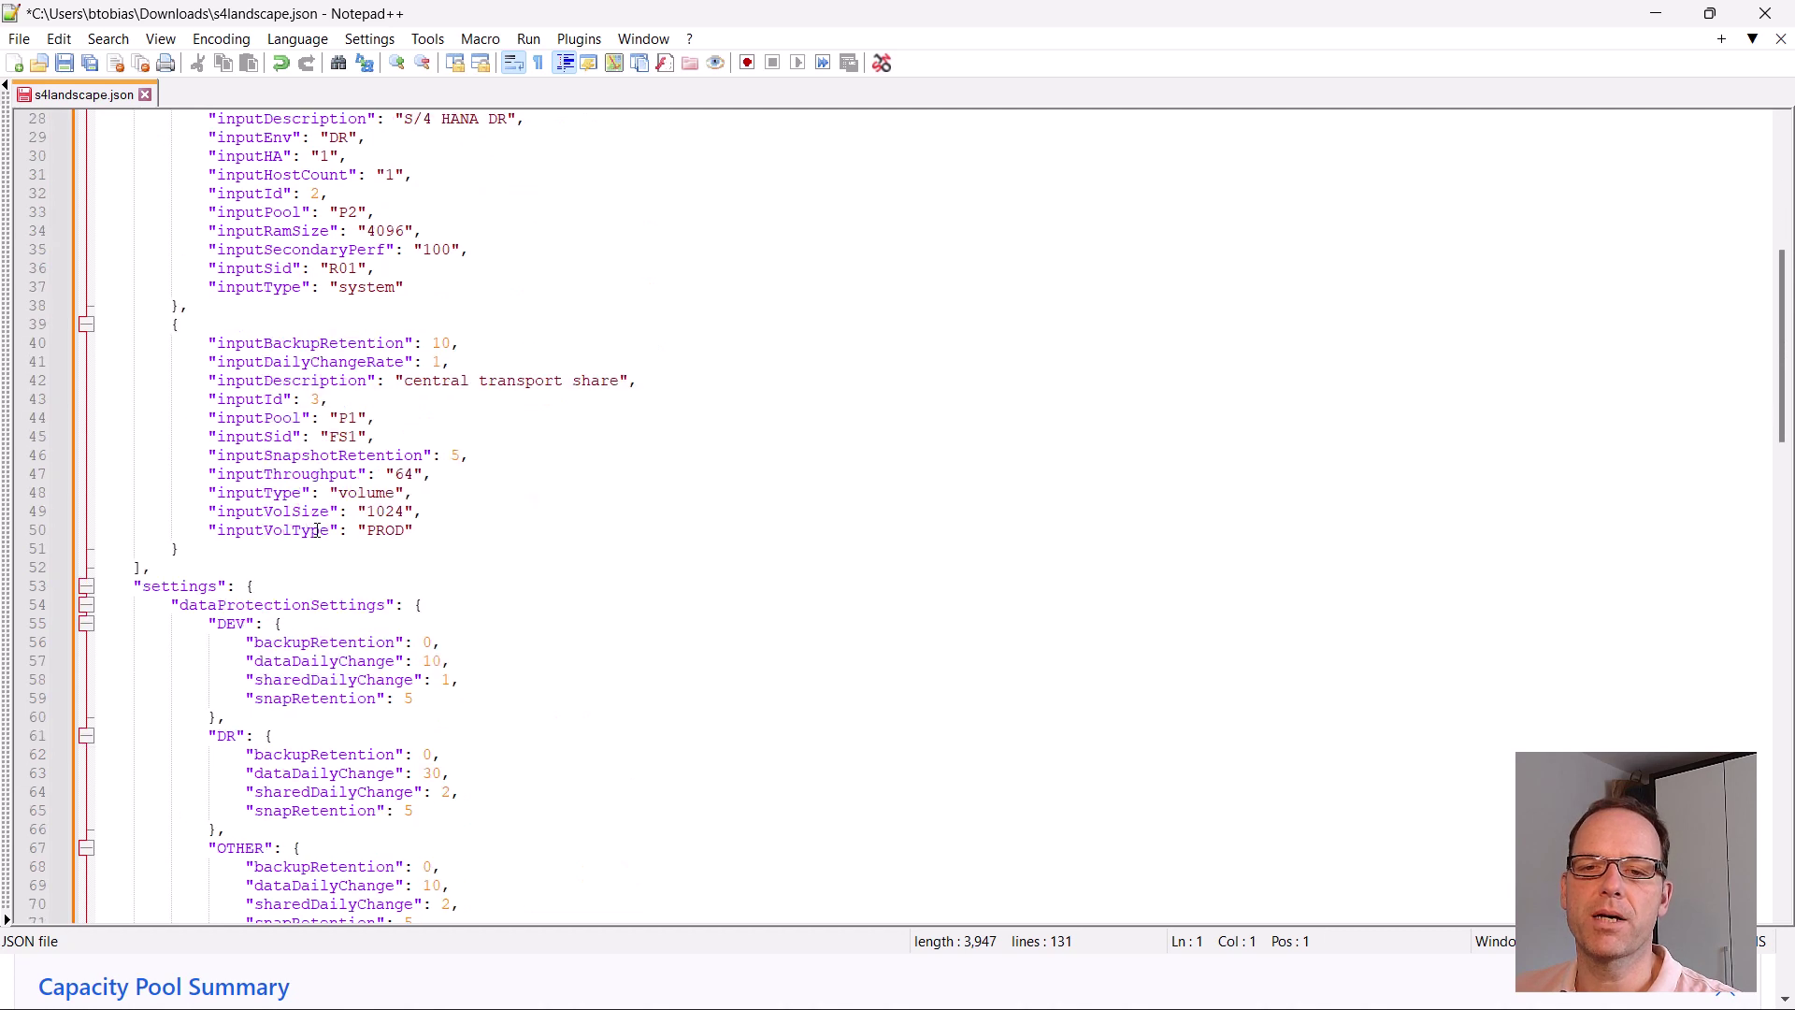
pyautogui.scroll(-20, 317, 530)
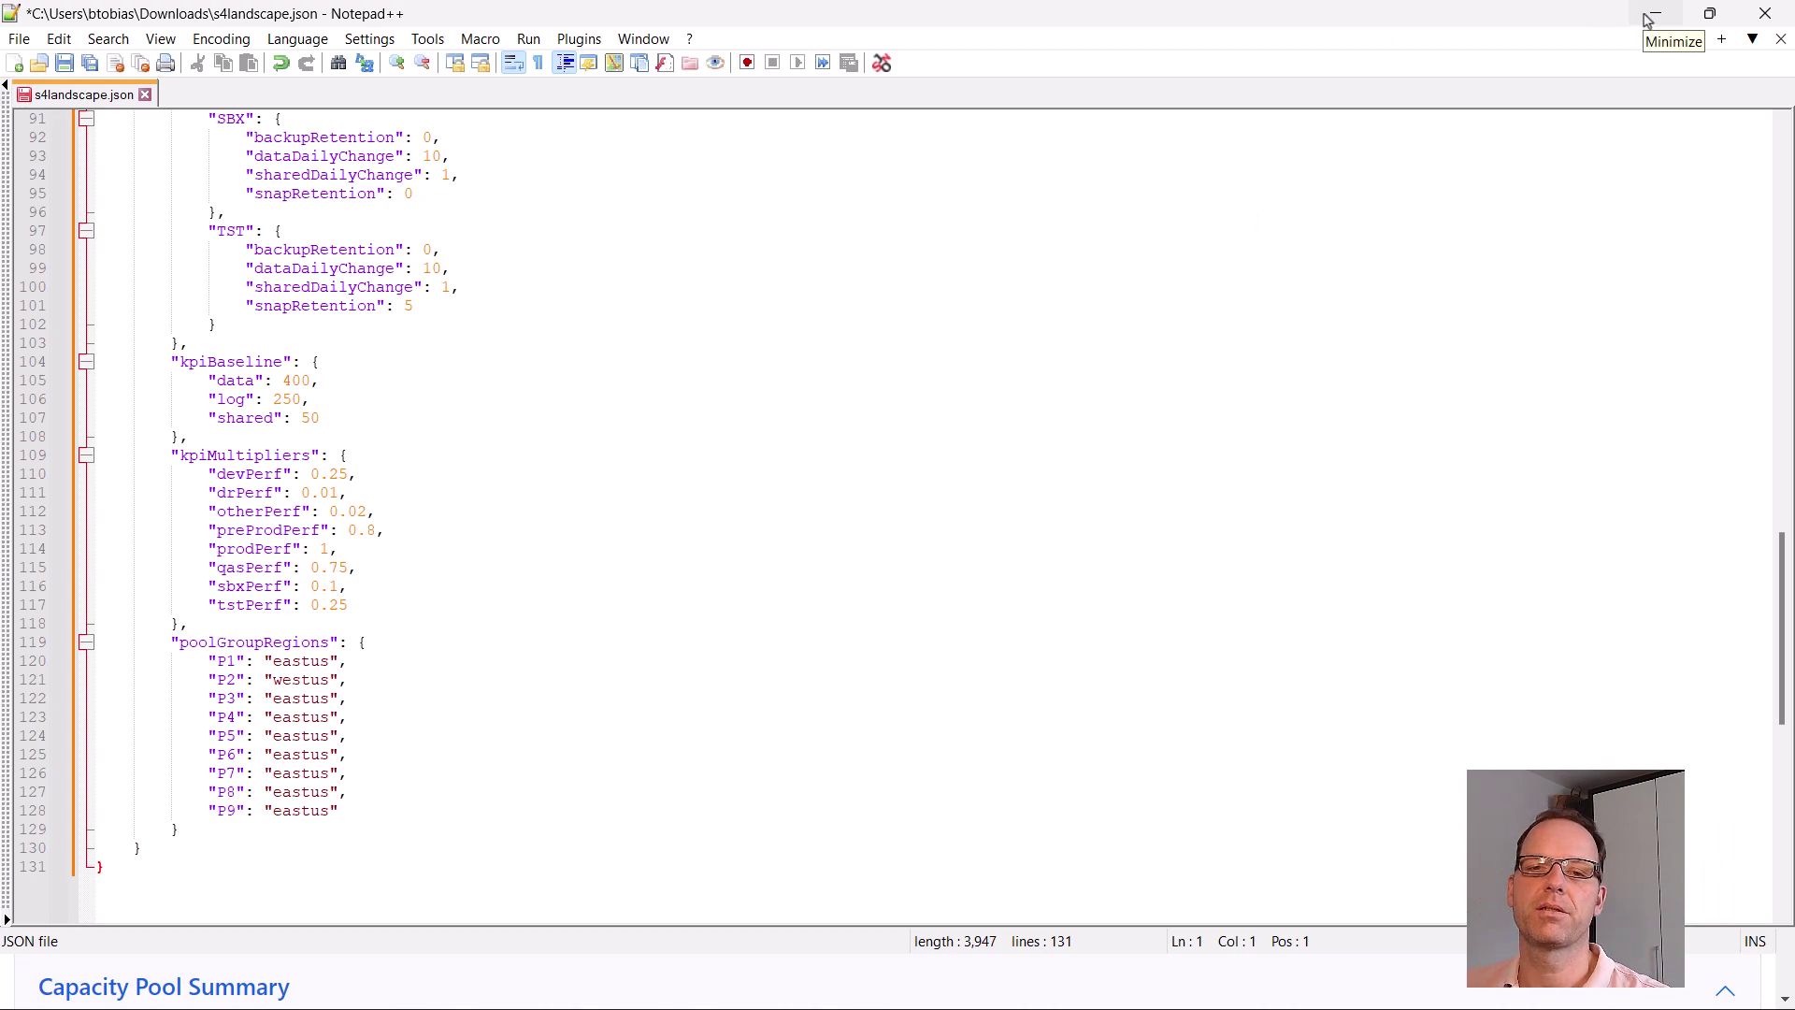
pyautogui.click(1648, 21)
pyautogui.press('F5')
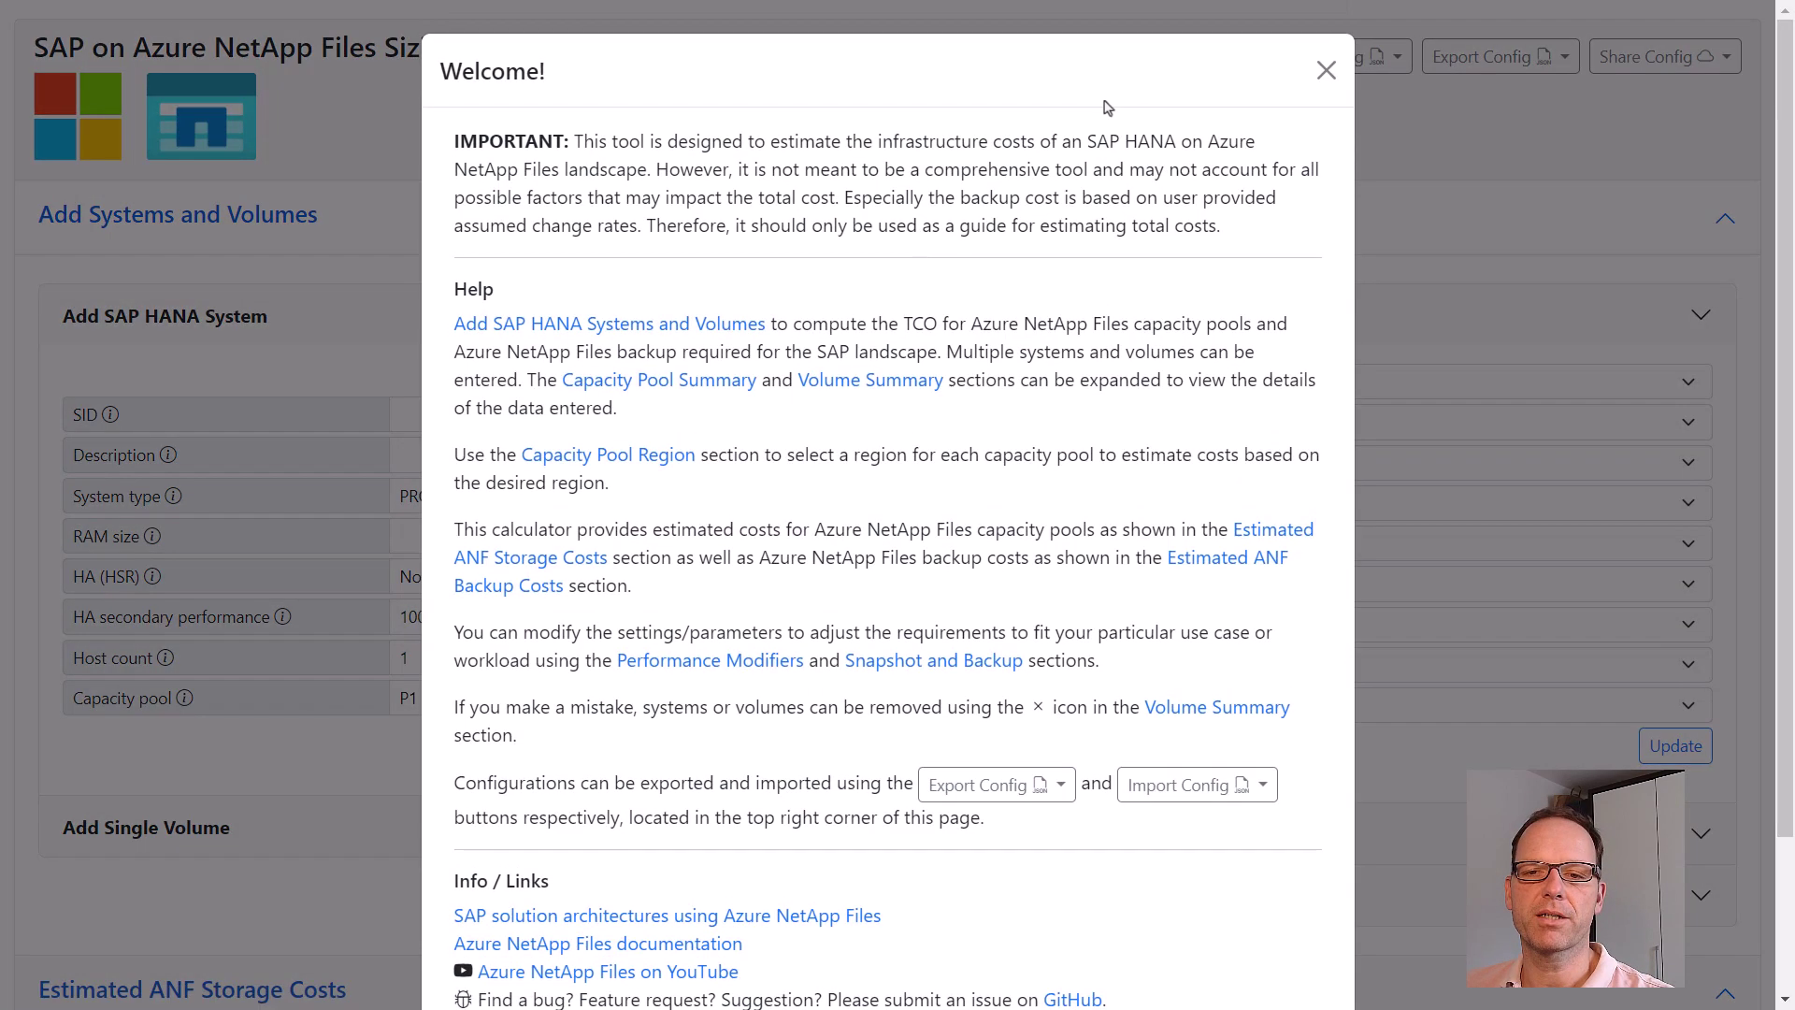
# Step: Import s4landscape.json, restoring P1 Ultra 8847.65 and P2 Standard 1056.99, totalling 9904.64 USD/month
pyautogui.click(1326, 31)
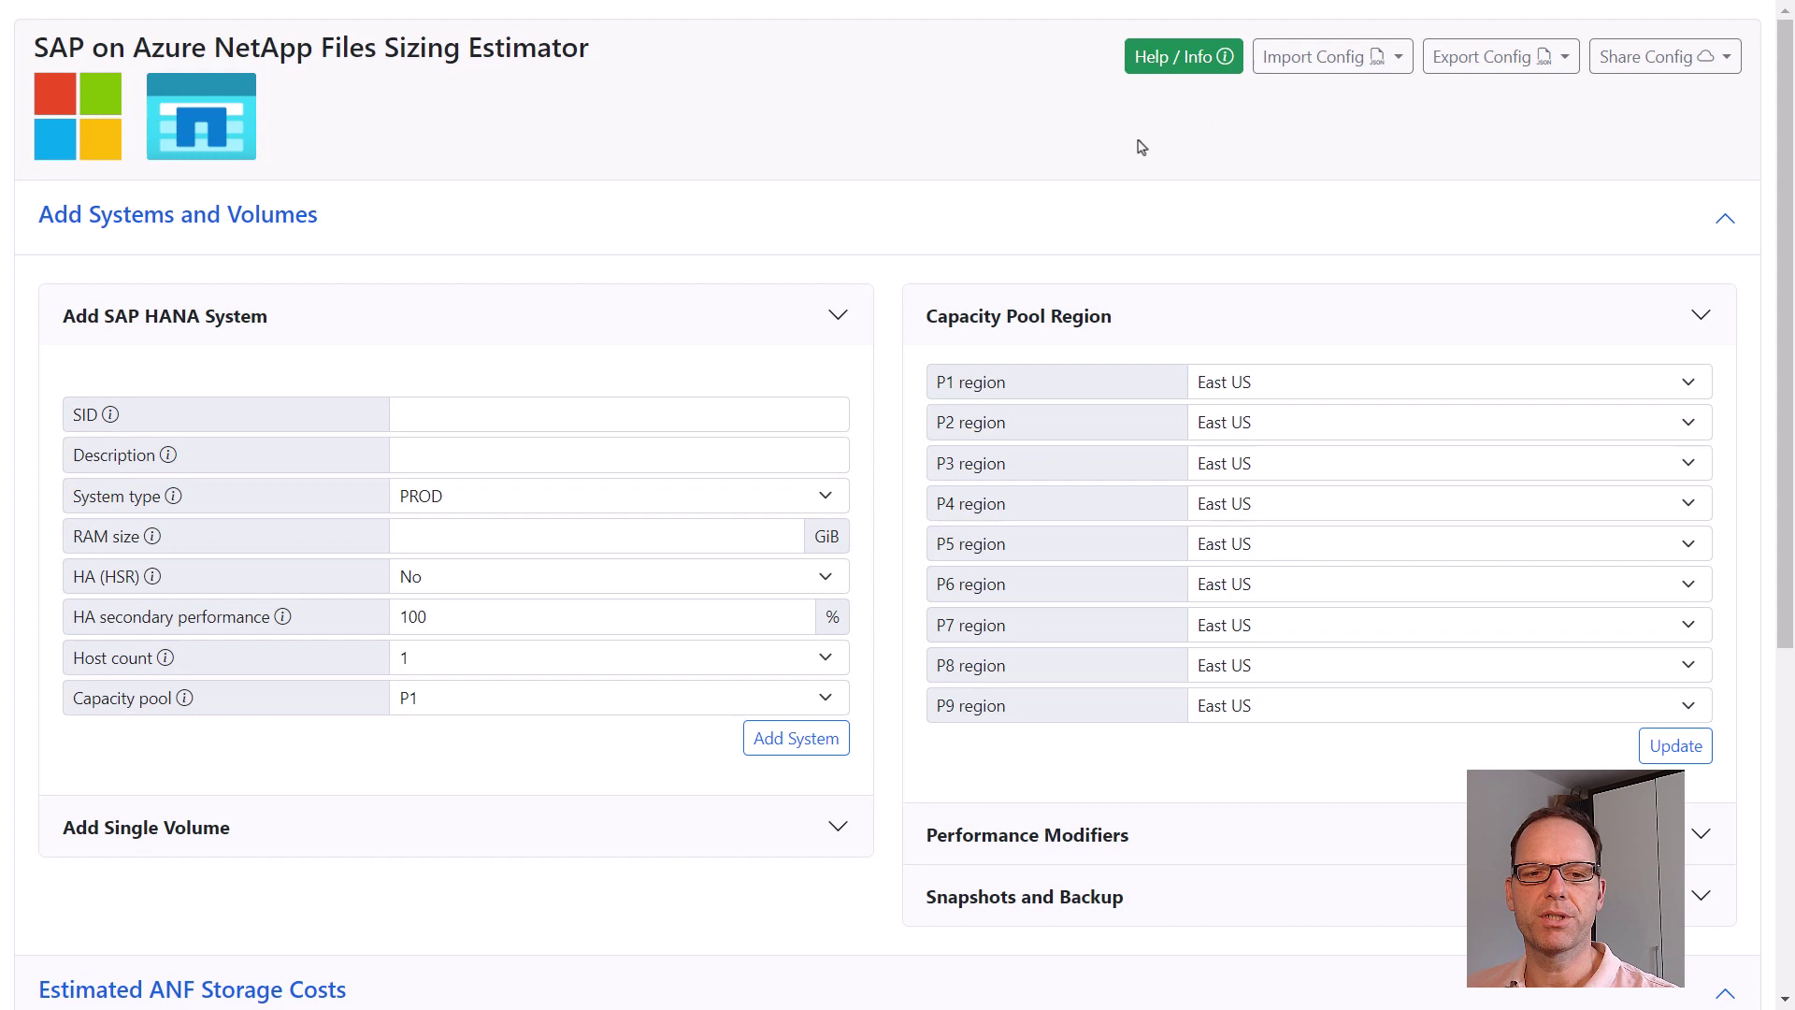
pyautogui.click(1304, 63)
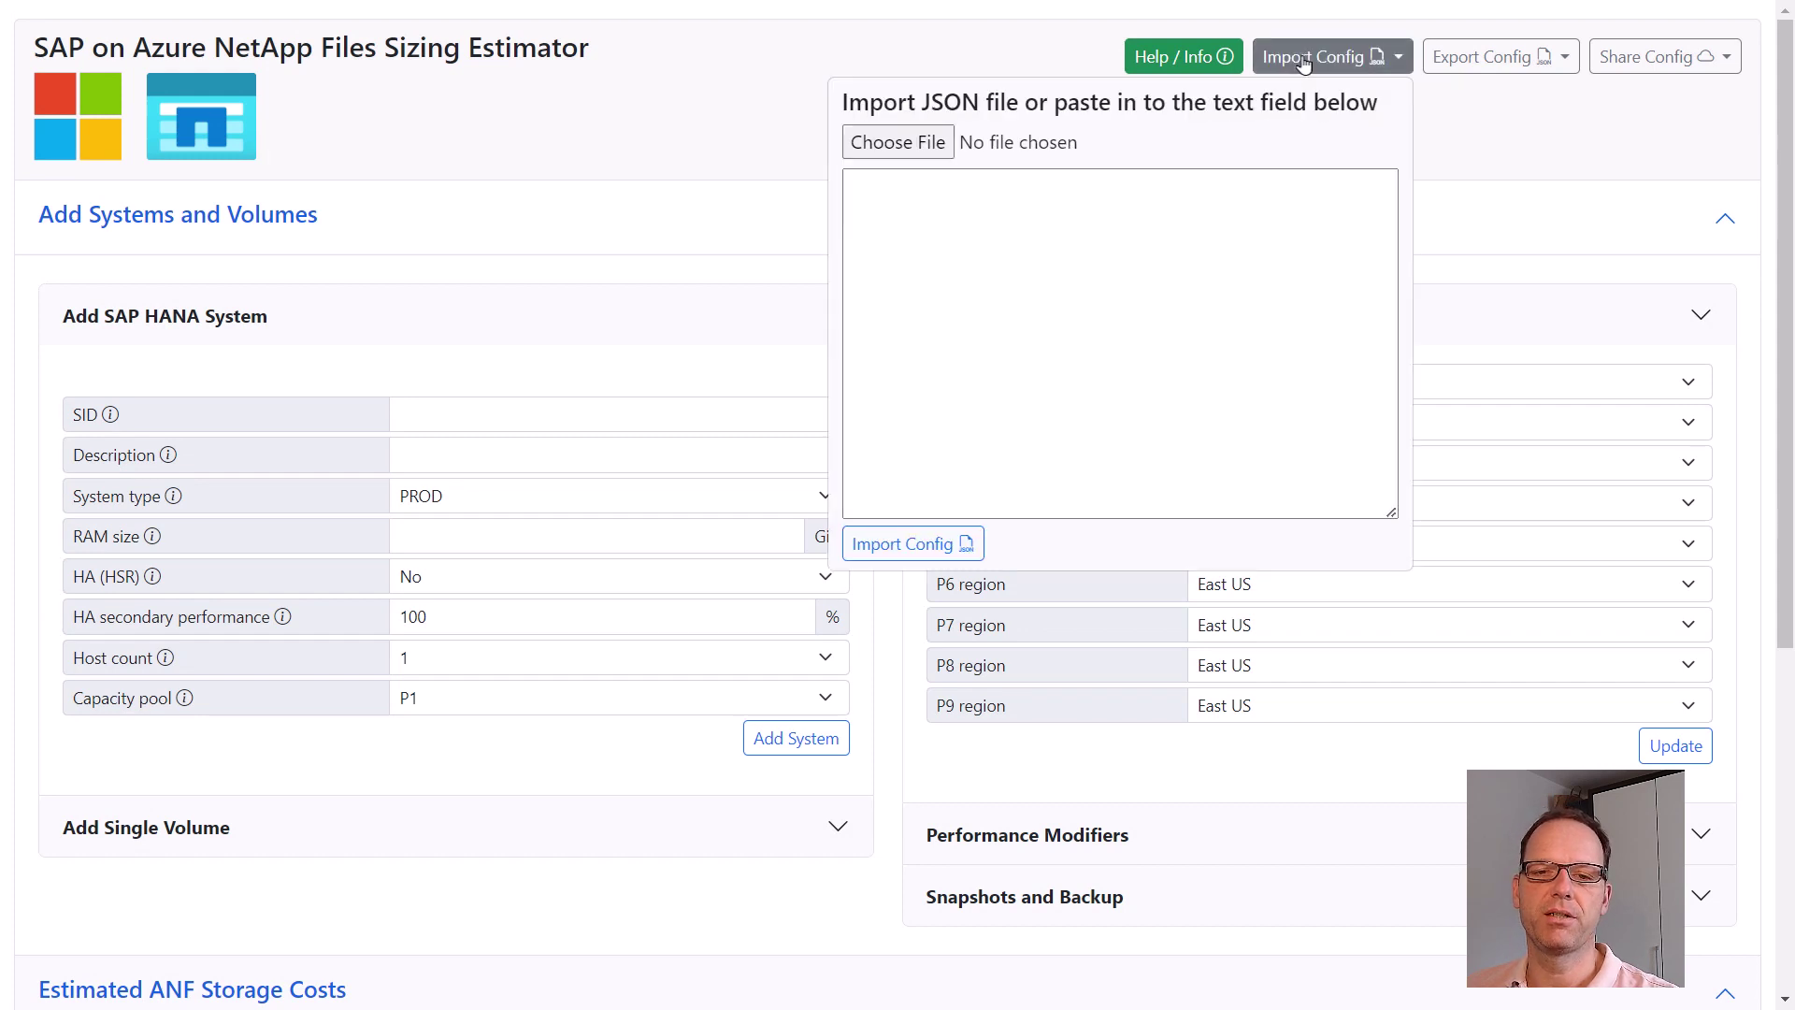
pyautogui.click(870, 145)
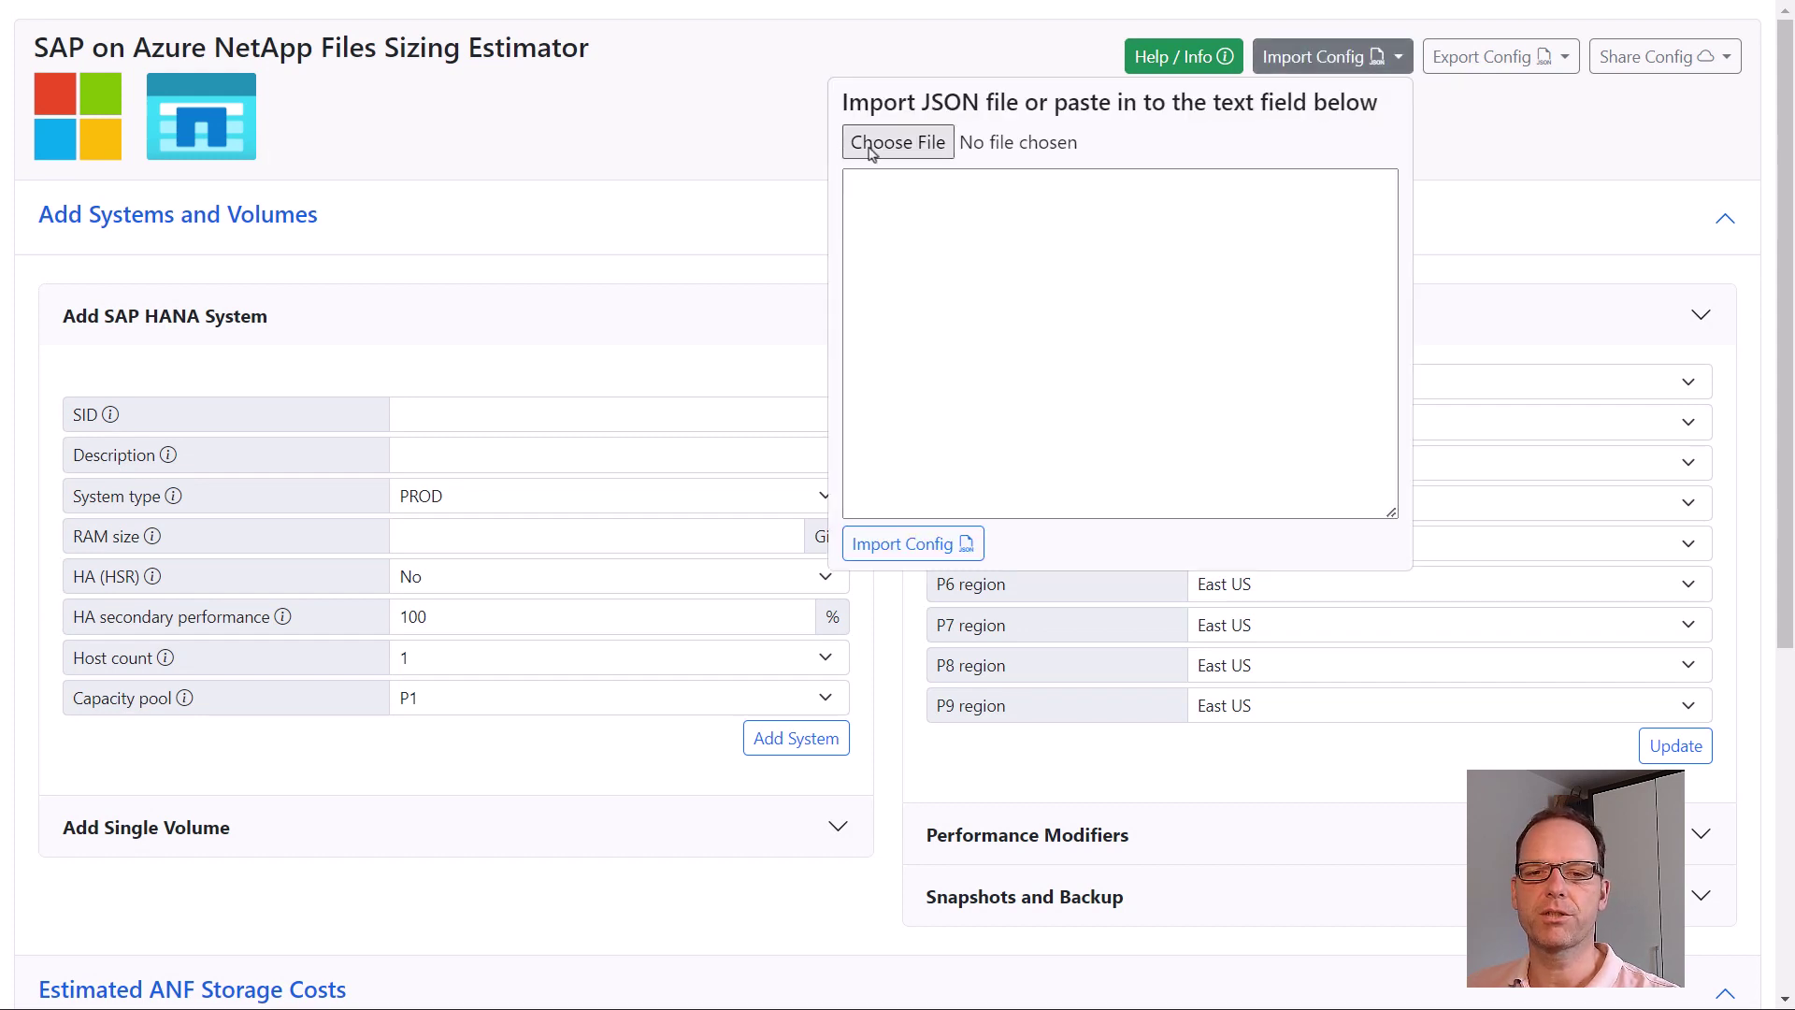
pyautogui.click(912, 543)
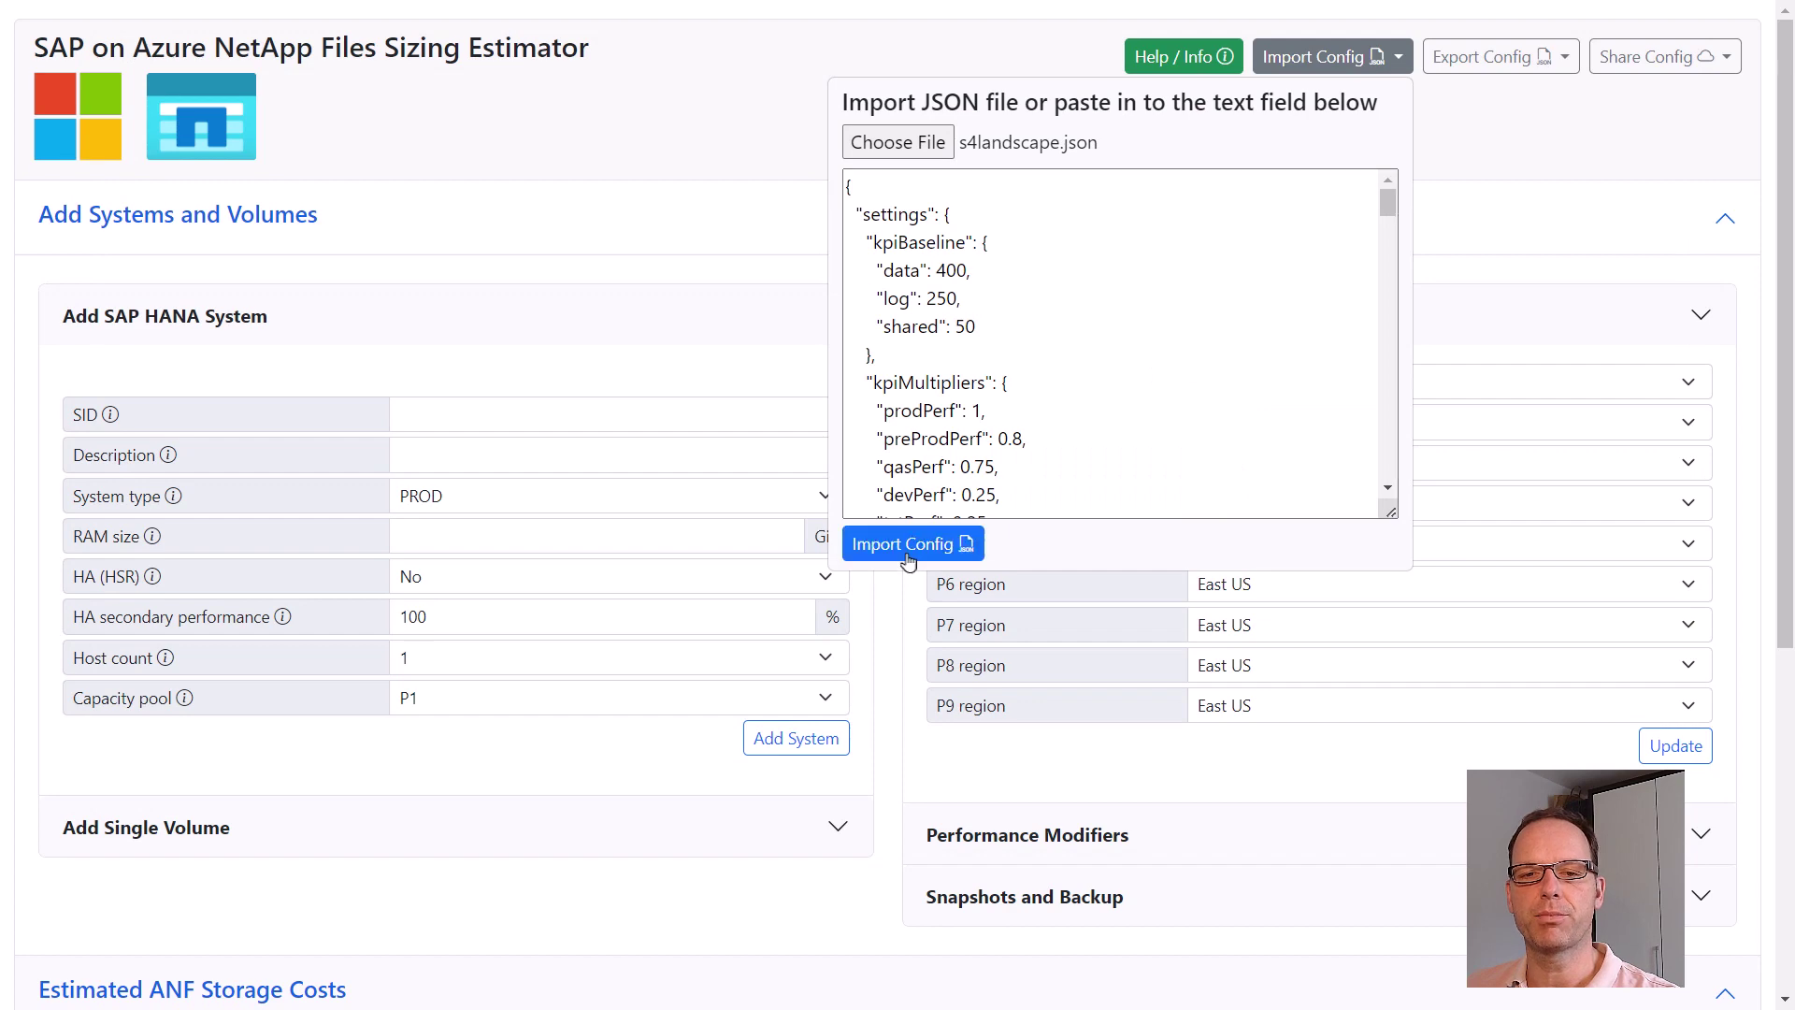
pyautogui.scroll(-5, 435, 448)
pyautogui.scroll(5, 913, 448)
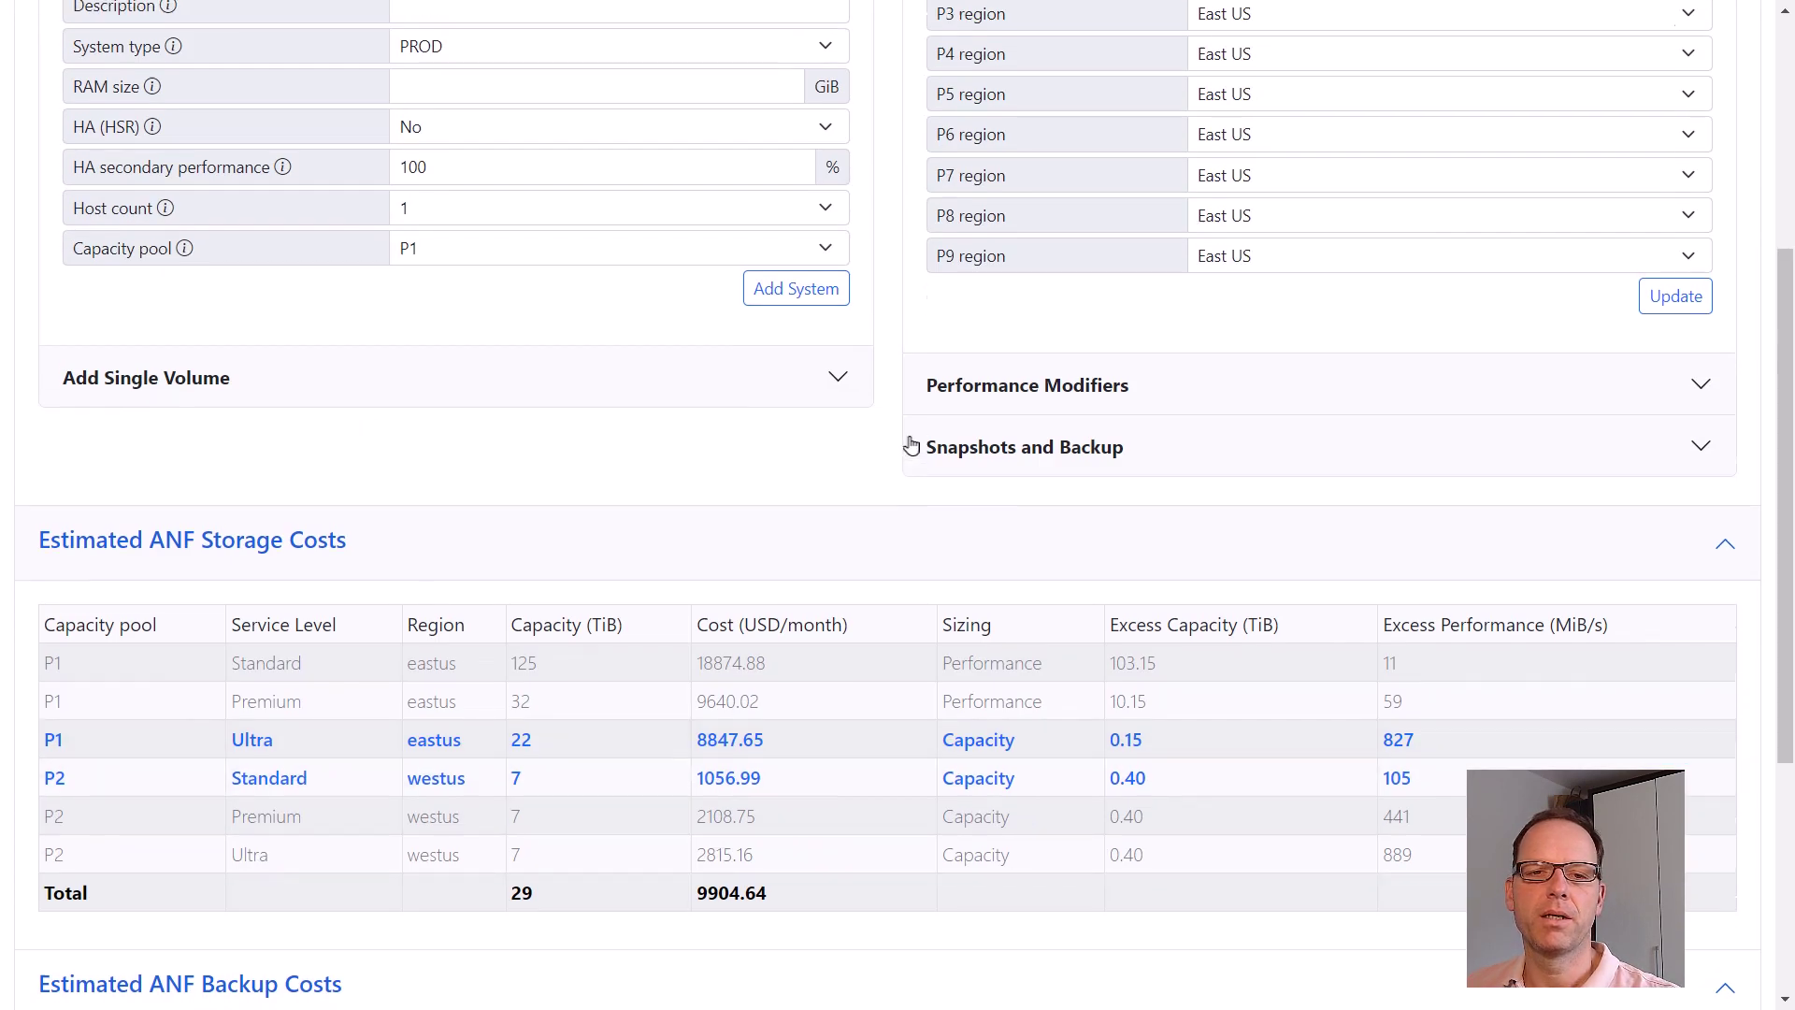
# Step: Generate a shareable URL for the current configuration and close the share panel
pyautogui.click(1650, 58)
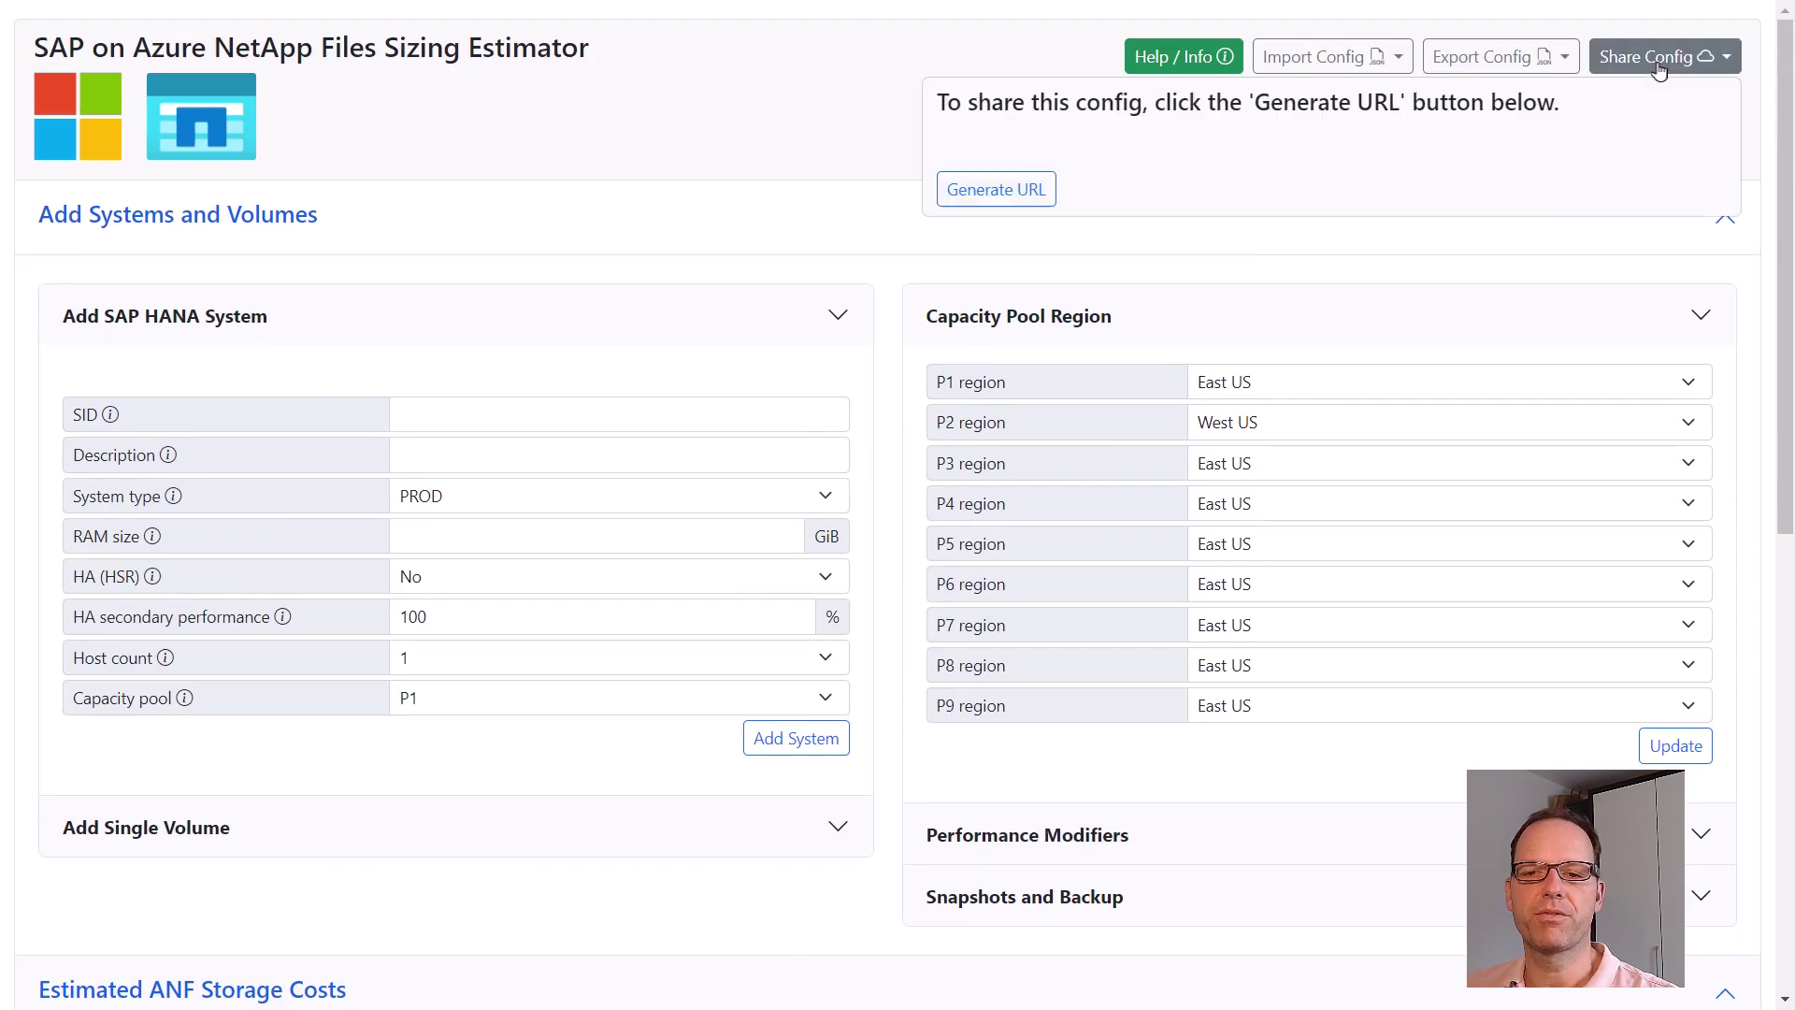
pyautogui.click(1037, 192)
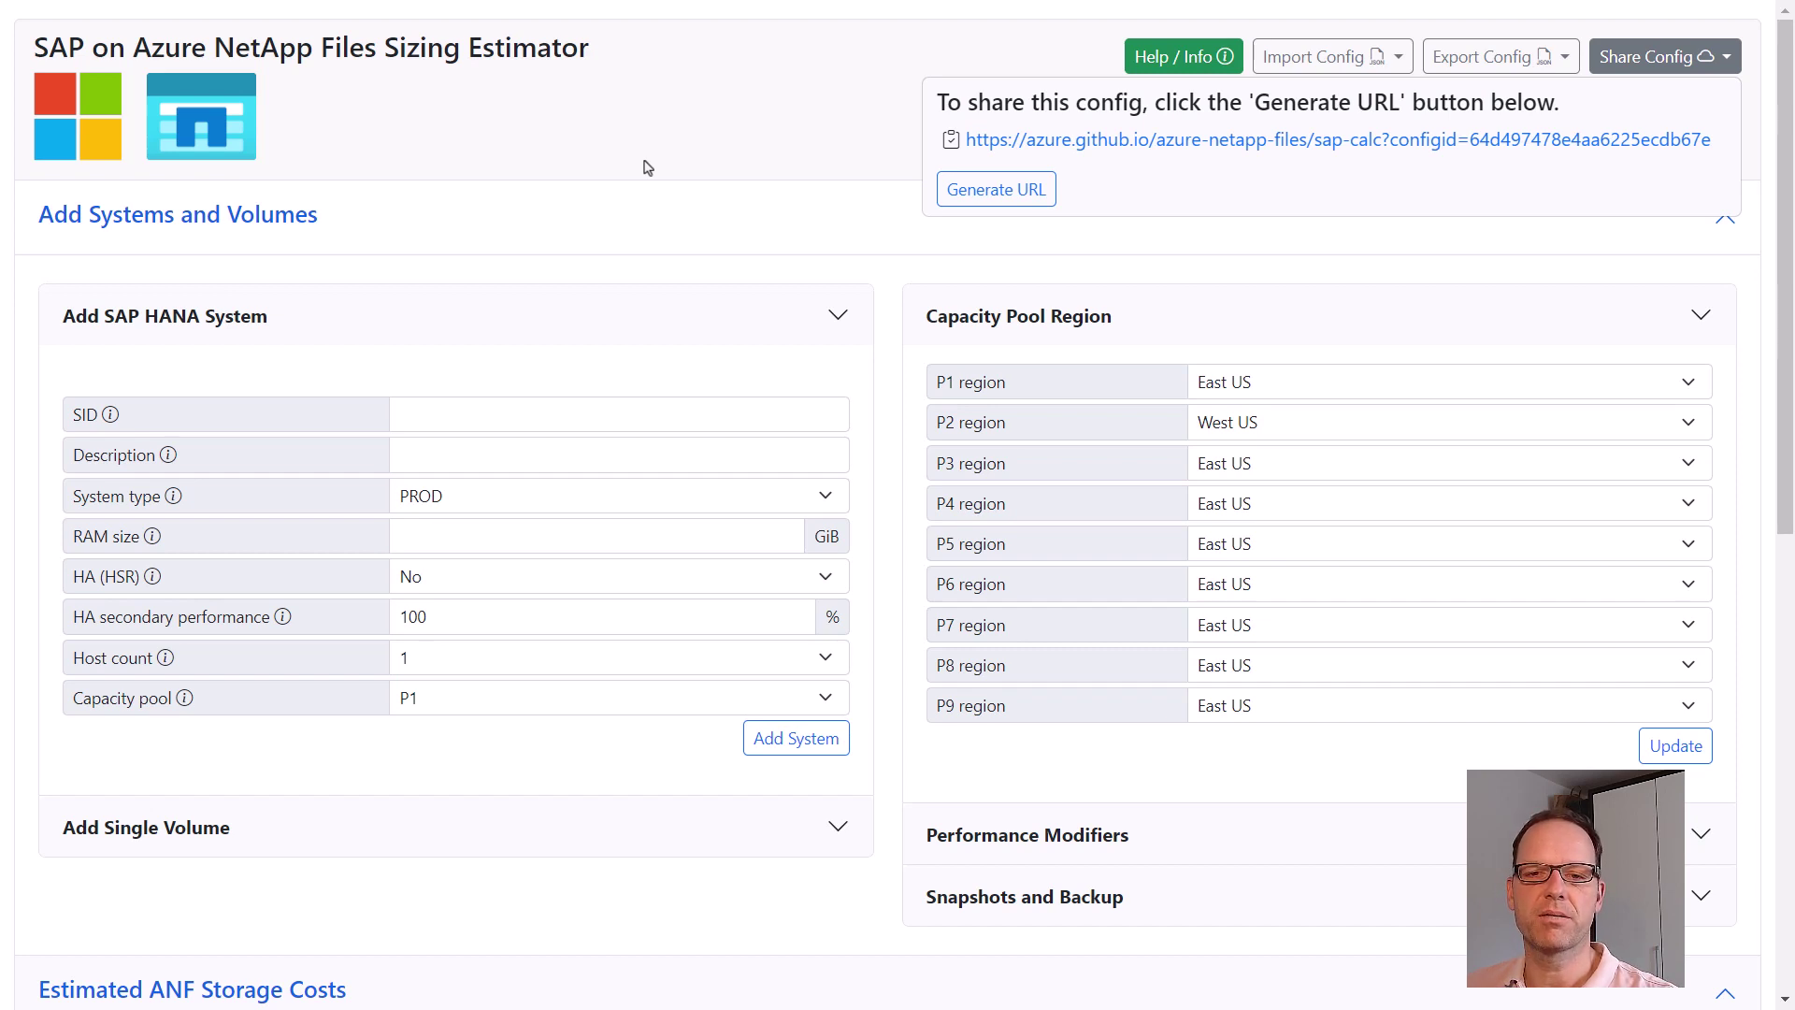
pyautogui.click(711, 168)
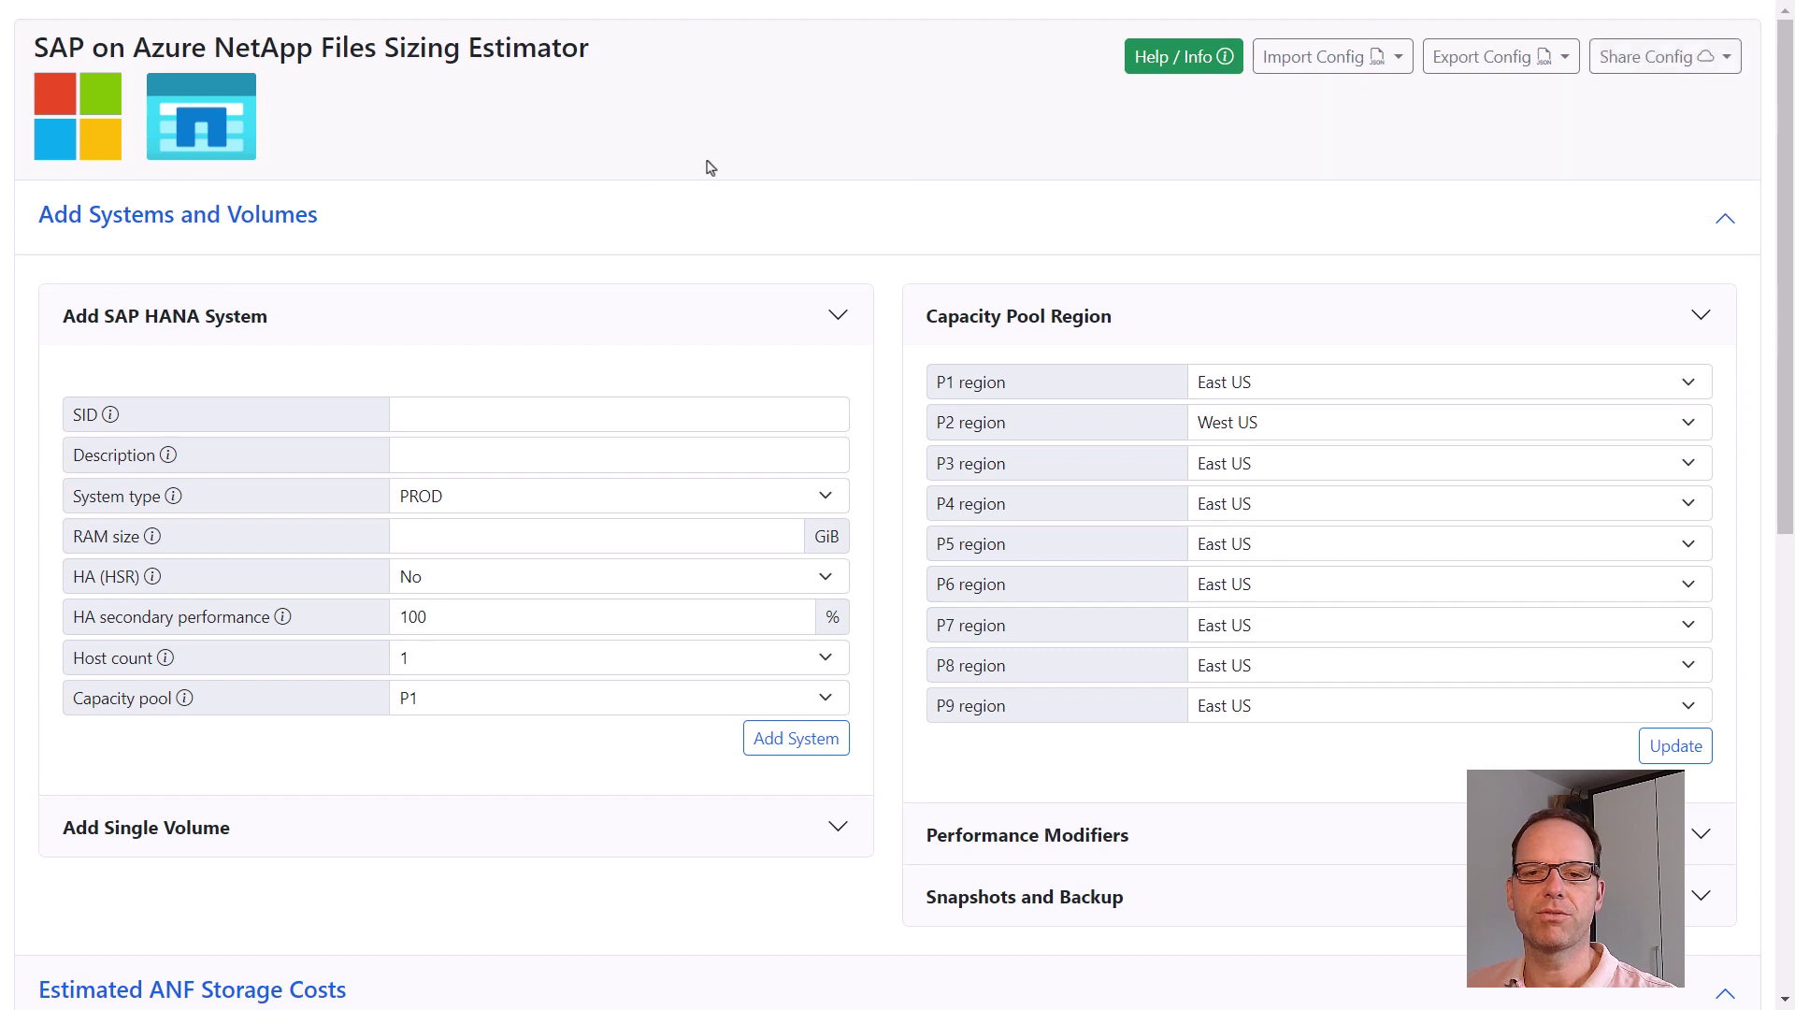